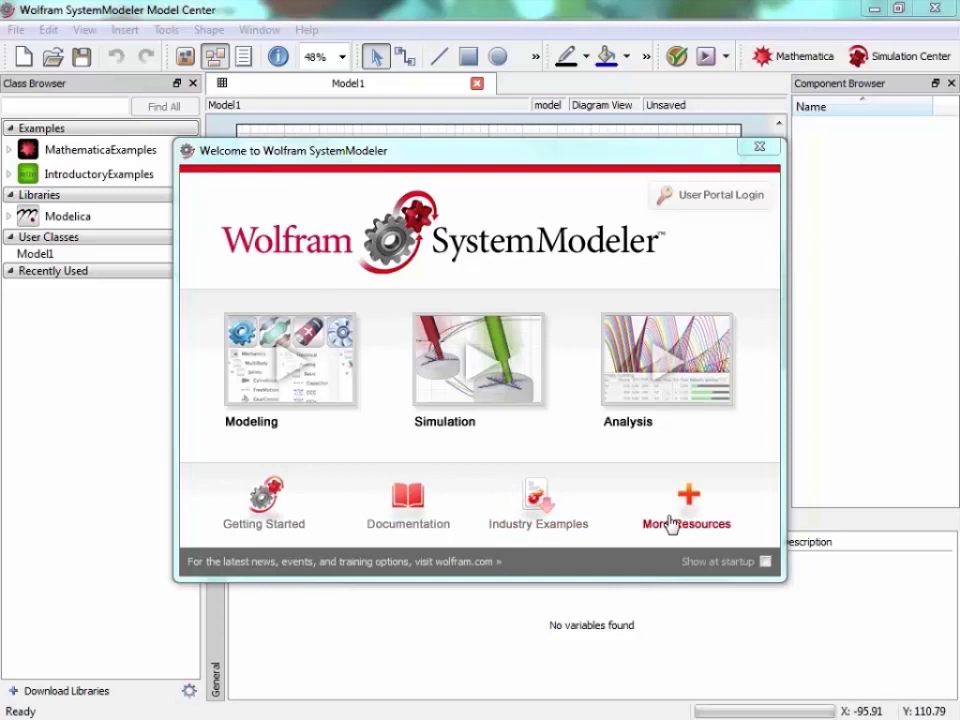
Browse the Hello World, Components and Hierarchical Models pages of the Getting Started tutorial, and close the documentation
left_click(266, 503)
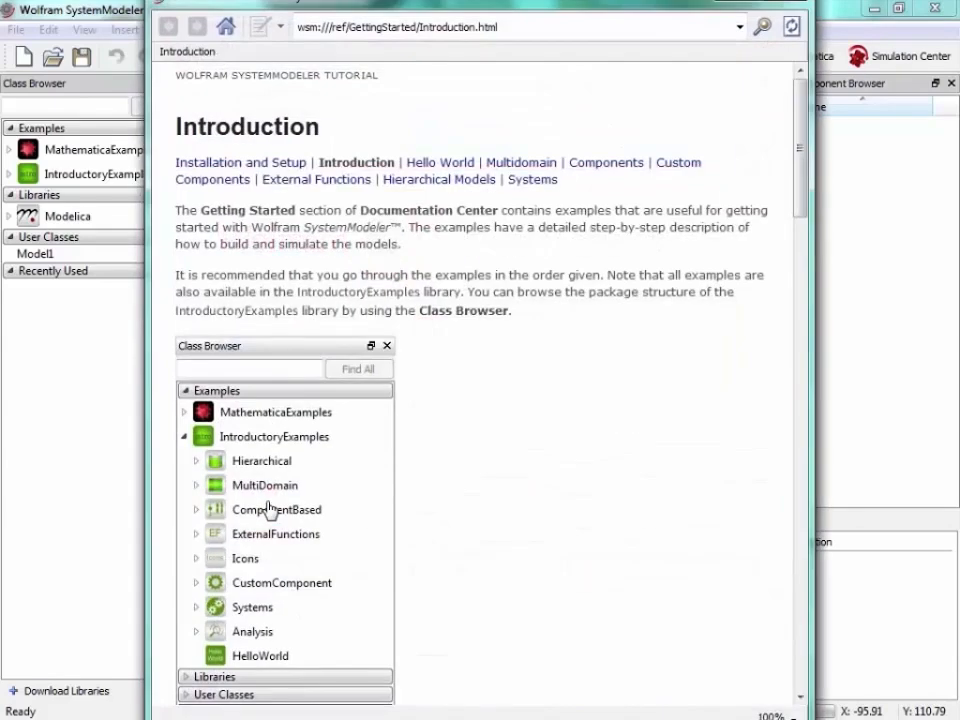
left_click_drag(536, 4, 523, 47)
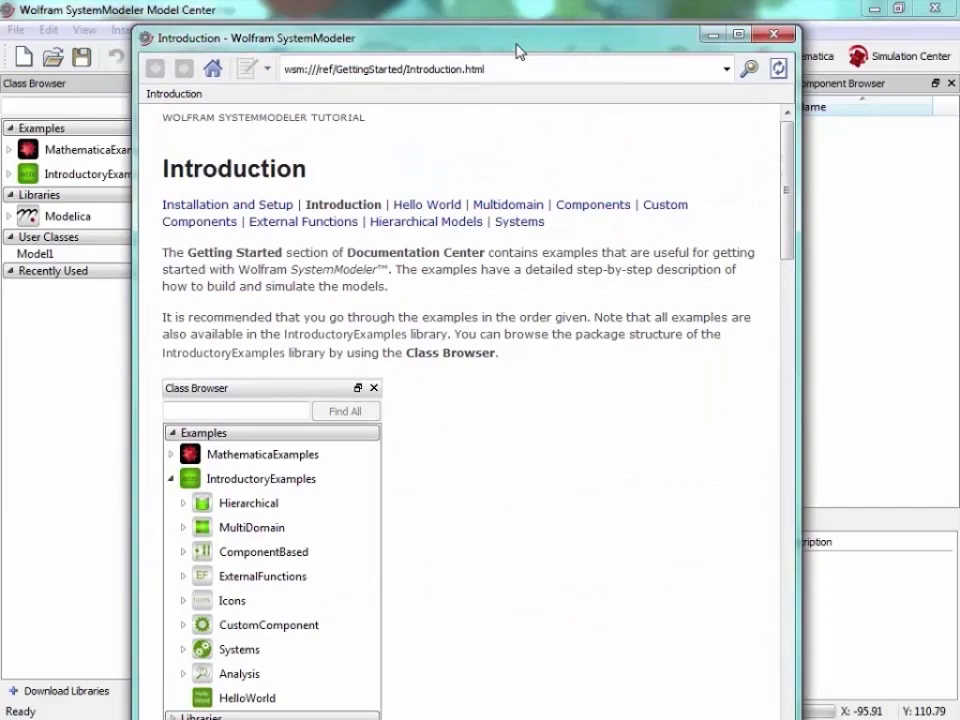
left_click(428, 207)
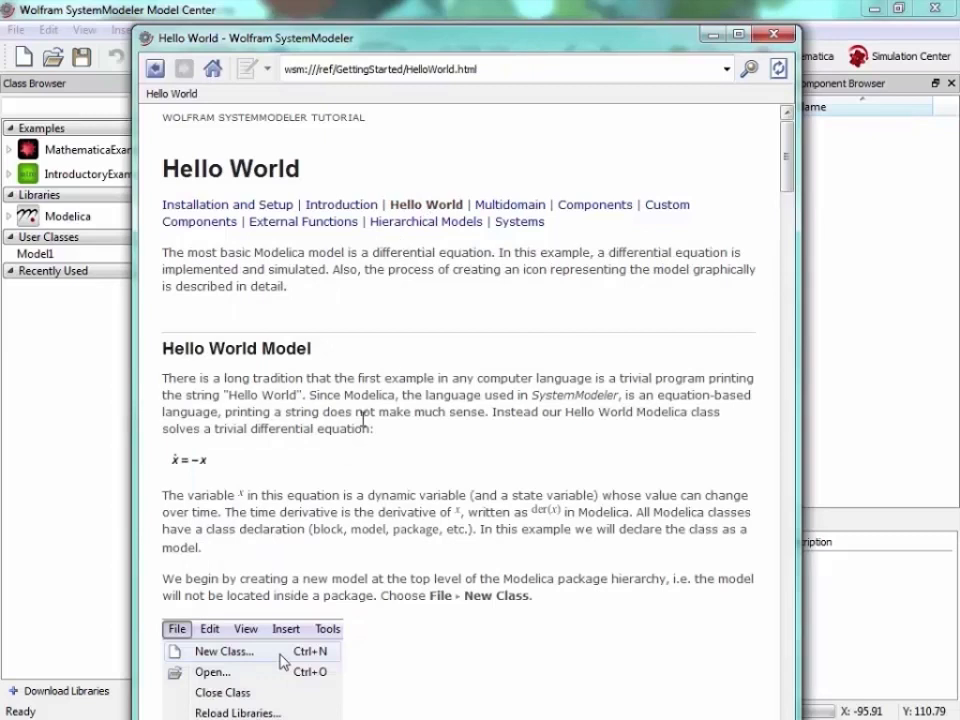
left_click(615, 216)
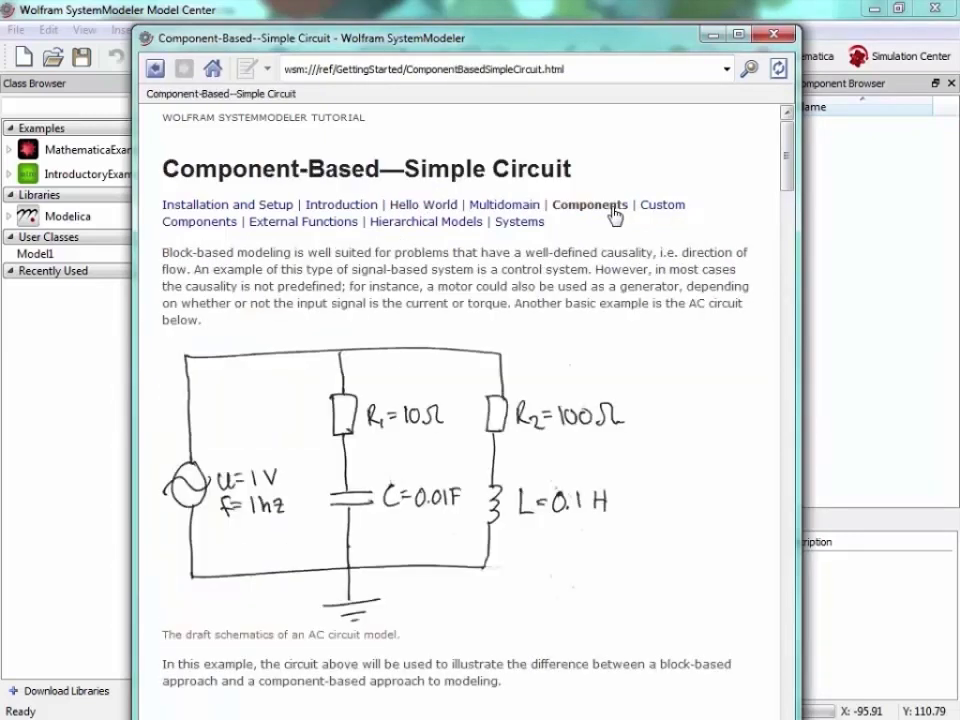
left_click(429, 224)
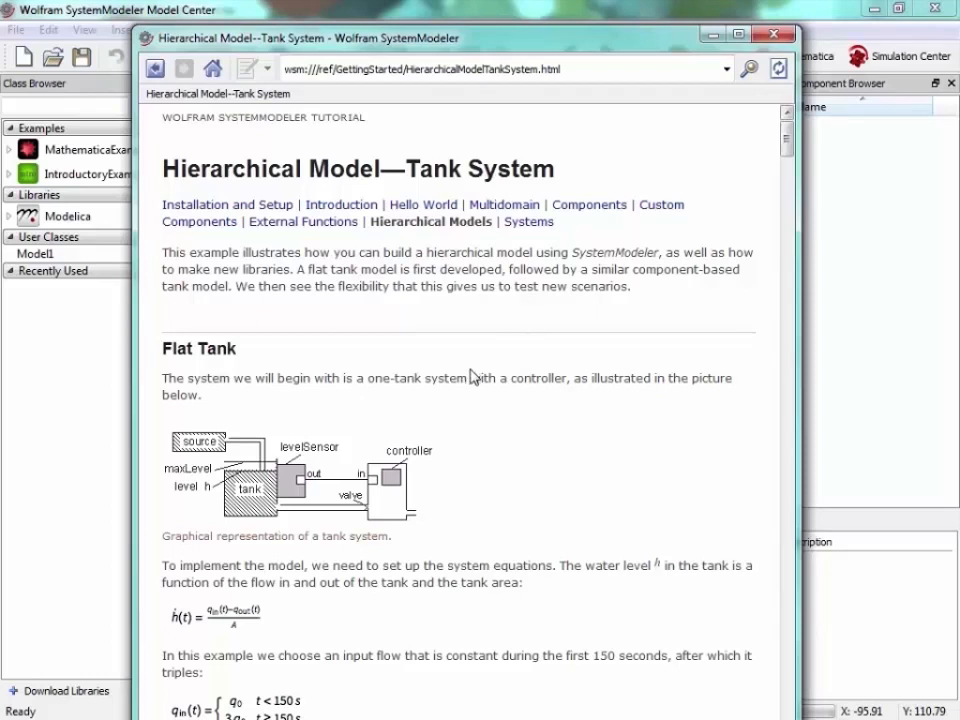
left_click(775, 37)
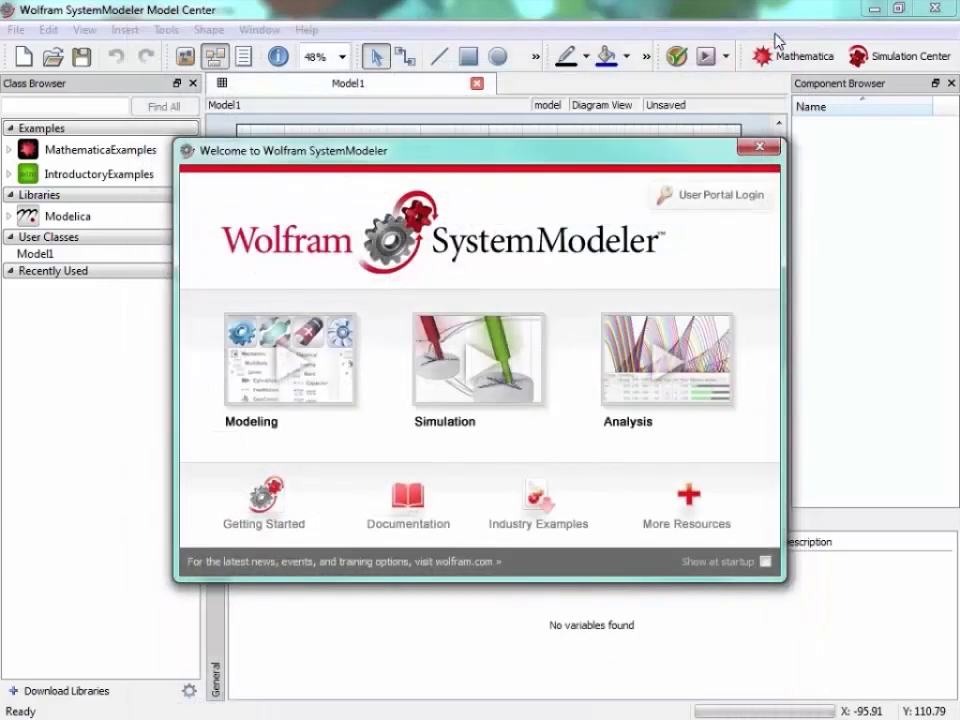
Dismiss the welcome window and open the InvertedPendulum model from the Systems package of IntroductoryExamples
left_click(760, 148)
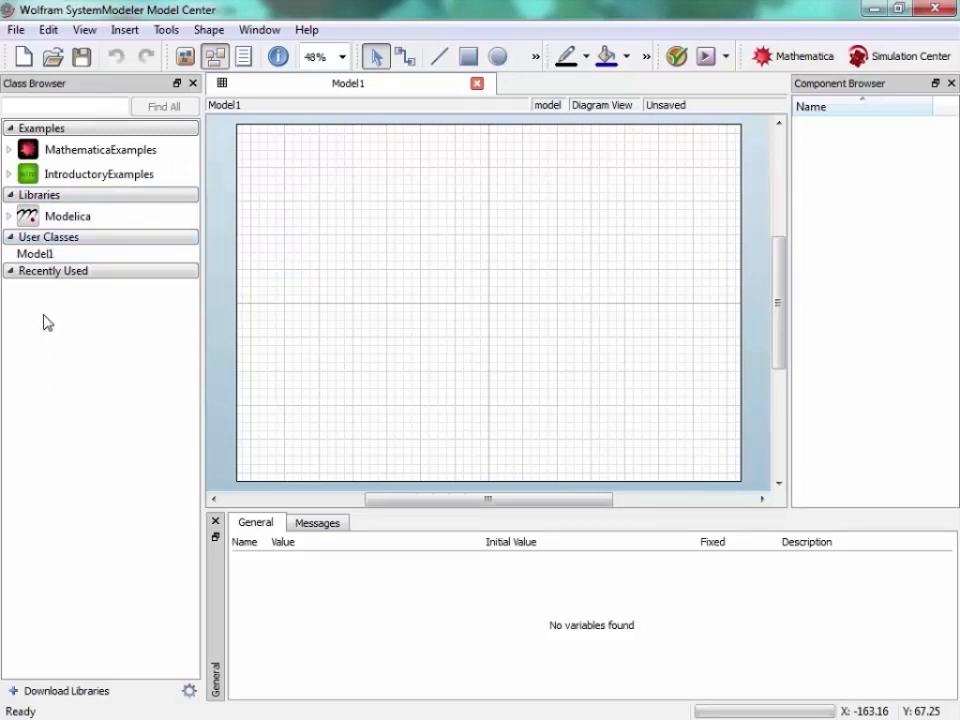
left_click(8, 175)
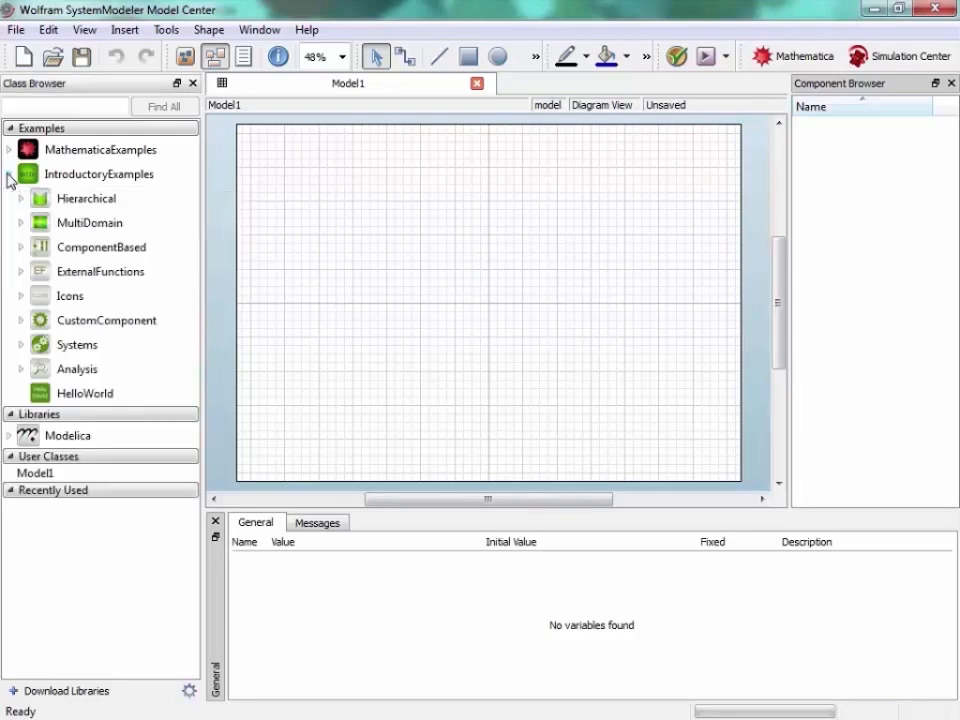
left_click(21, 345)
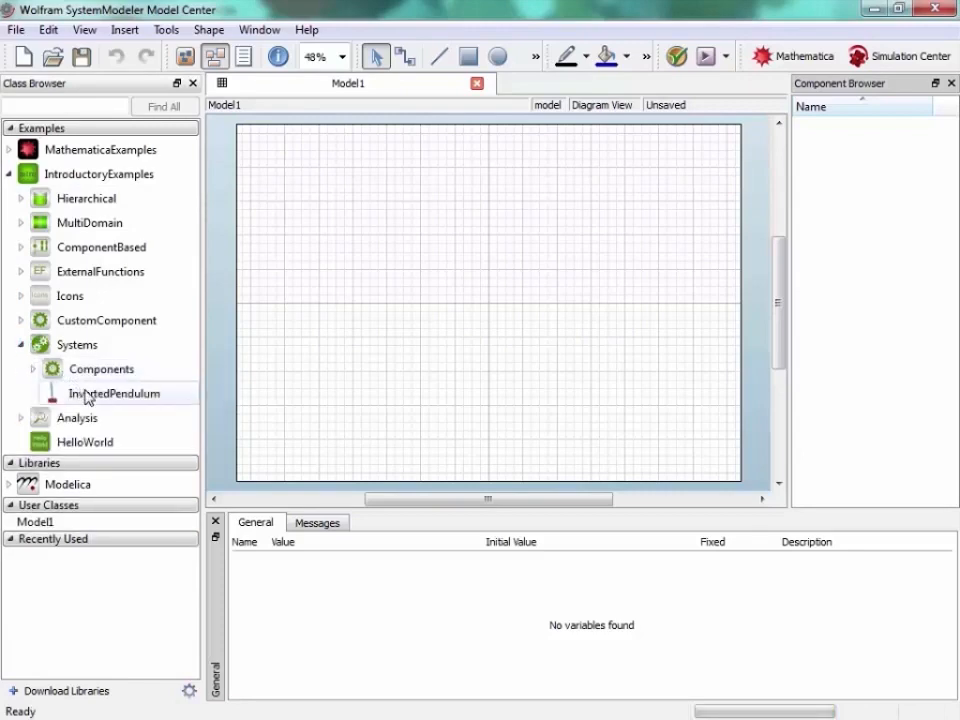
double_click(86, 396)
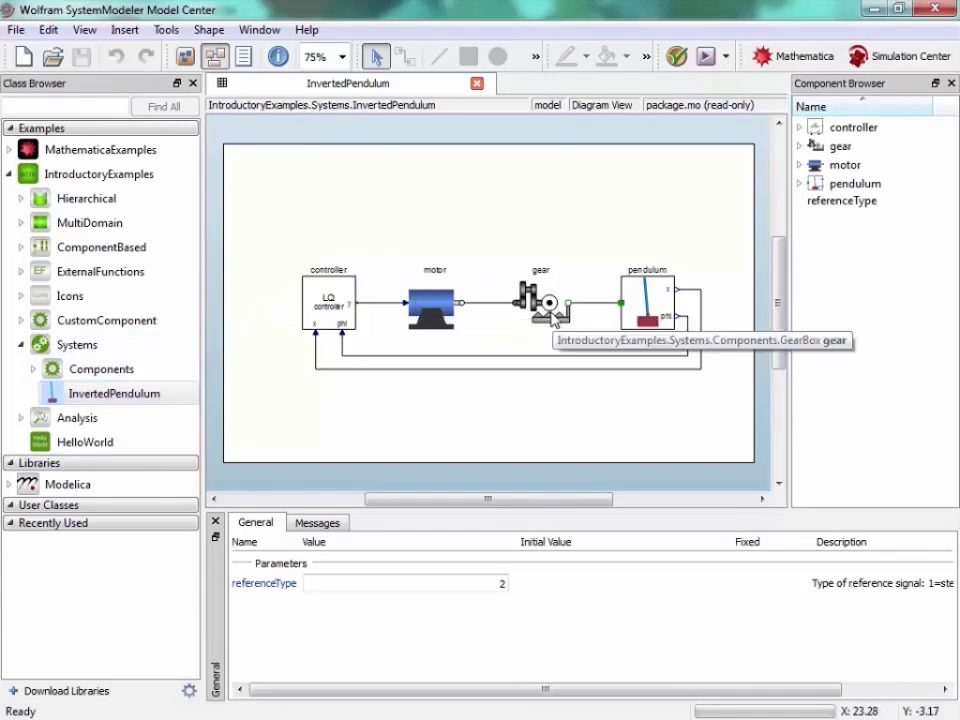
Inspect the motor's parameters, its internal circuit and its resistor, and return to the top-level InvertedPendulum diagram
left_click(433, 305)
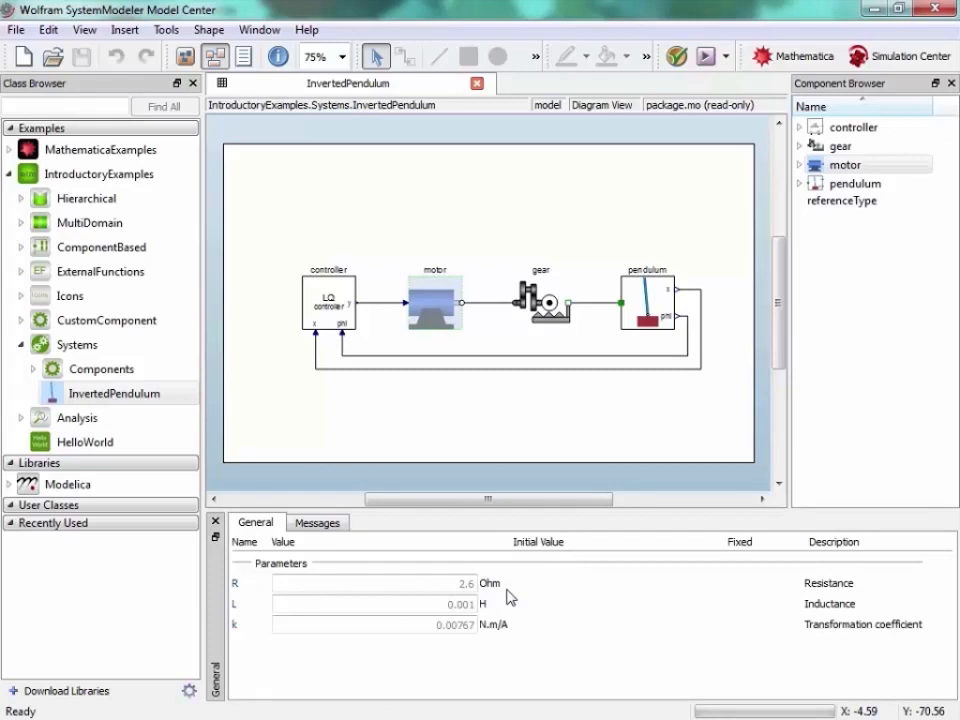
double_click(440, 300)
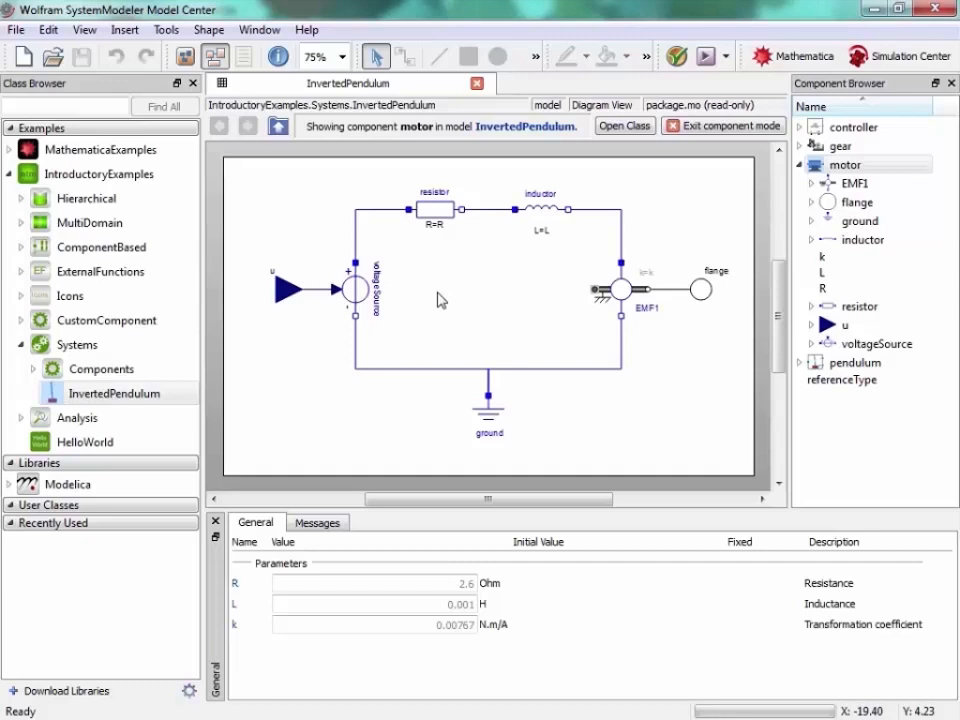
left_click(438, 218)
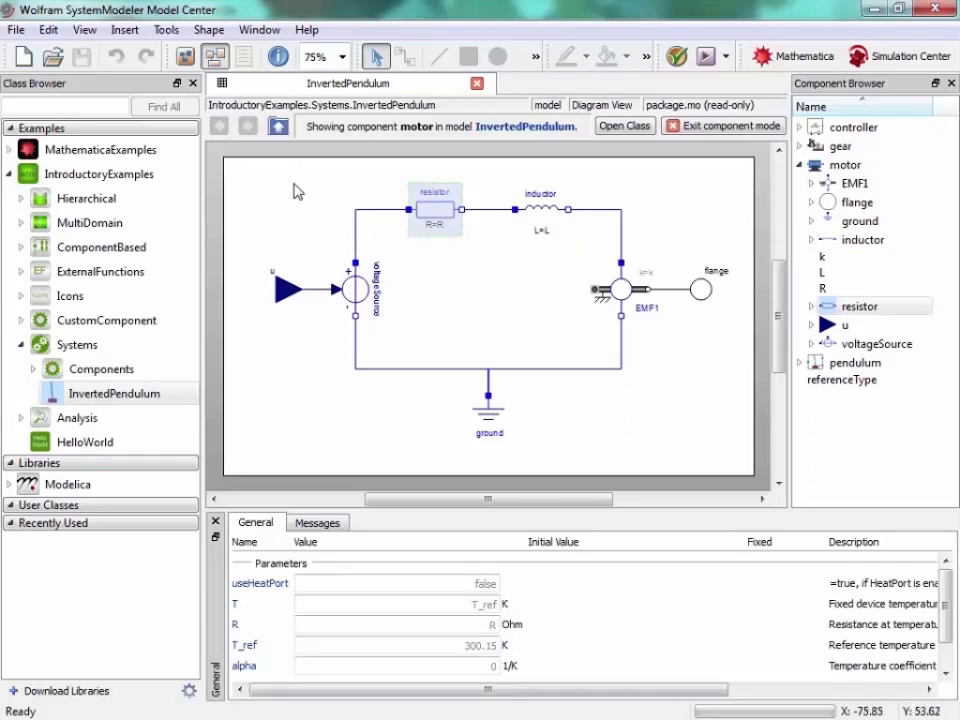
left_click(277, 125)
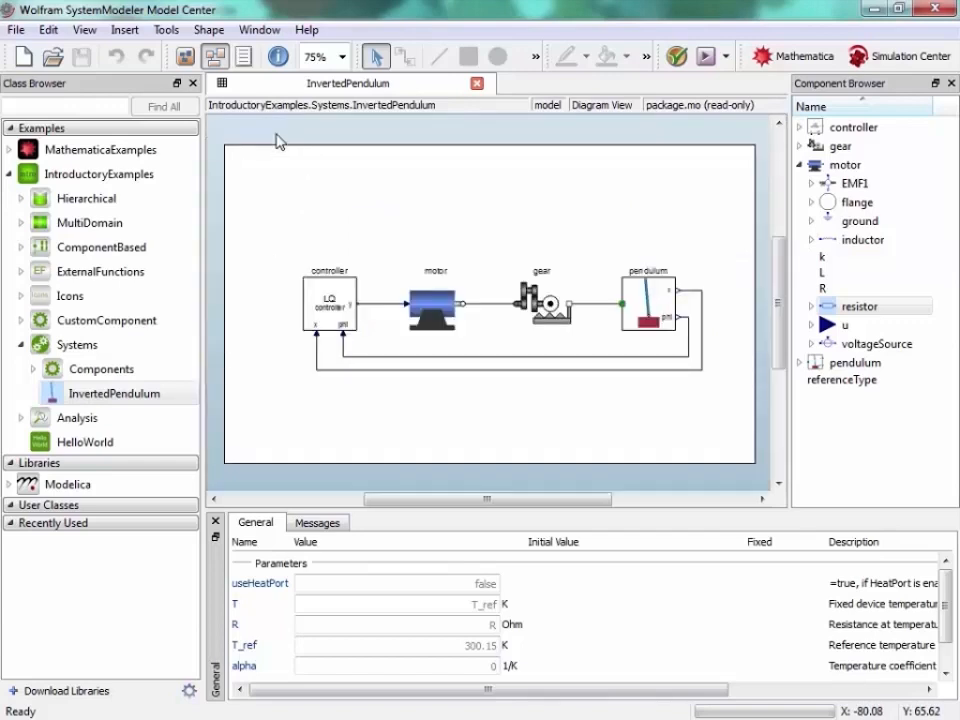
Simulate the InvertedPendulum model and plot the motor's input variable u
left_click(706, 60)
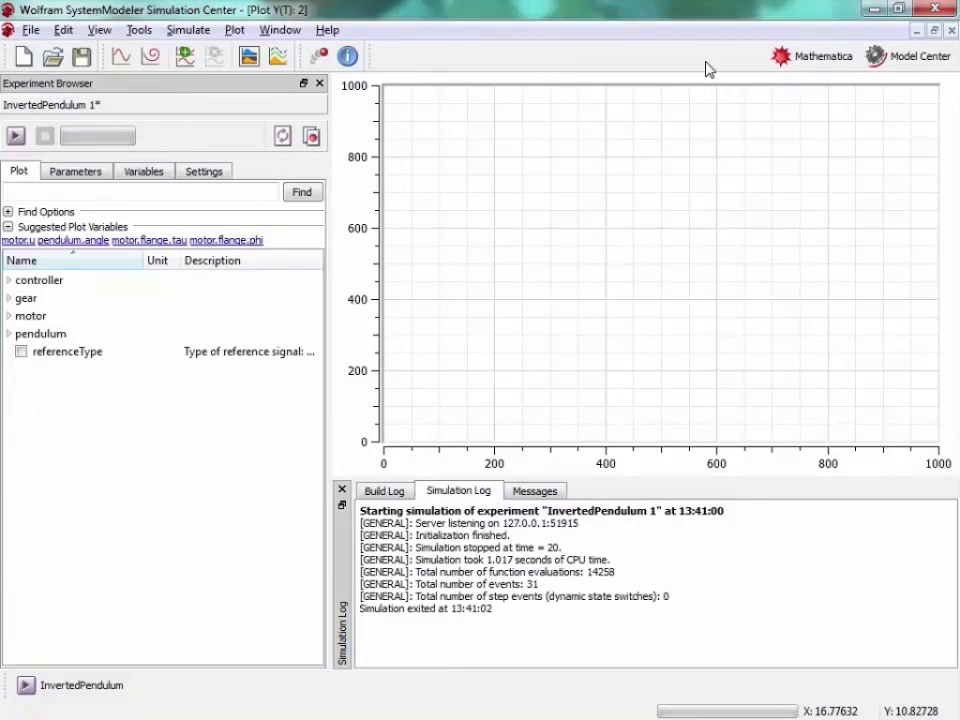
left_click(9, 316)
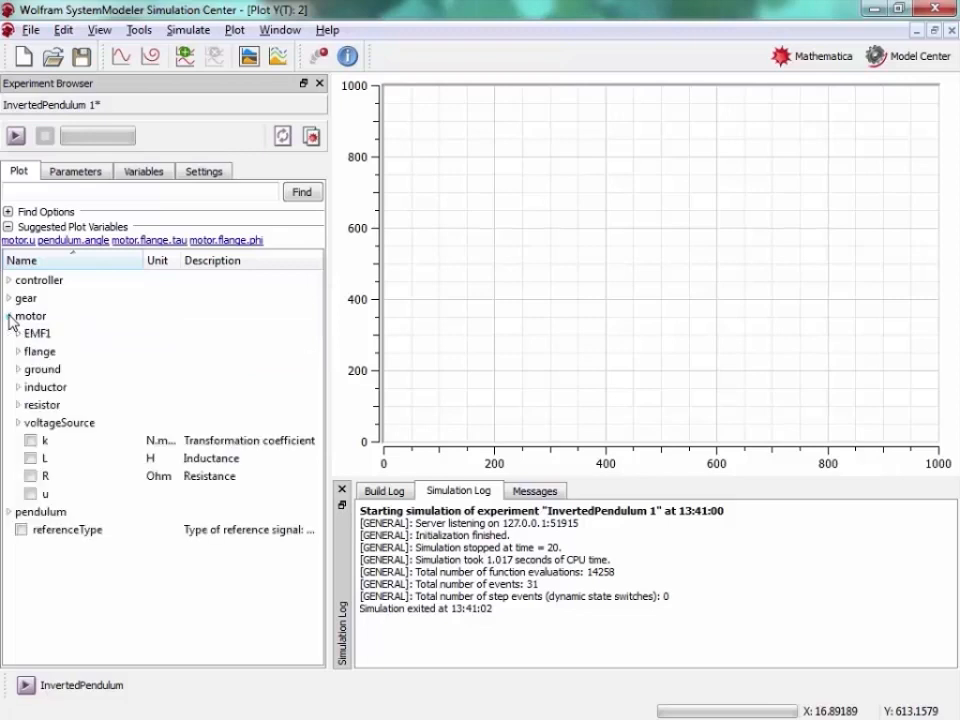
left_click(30, 494)
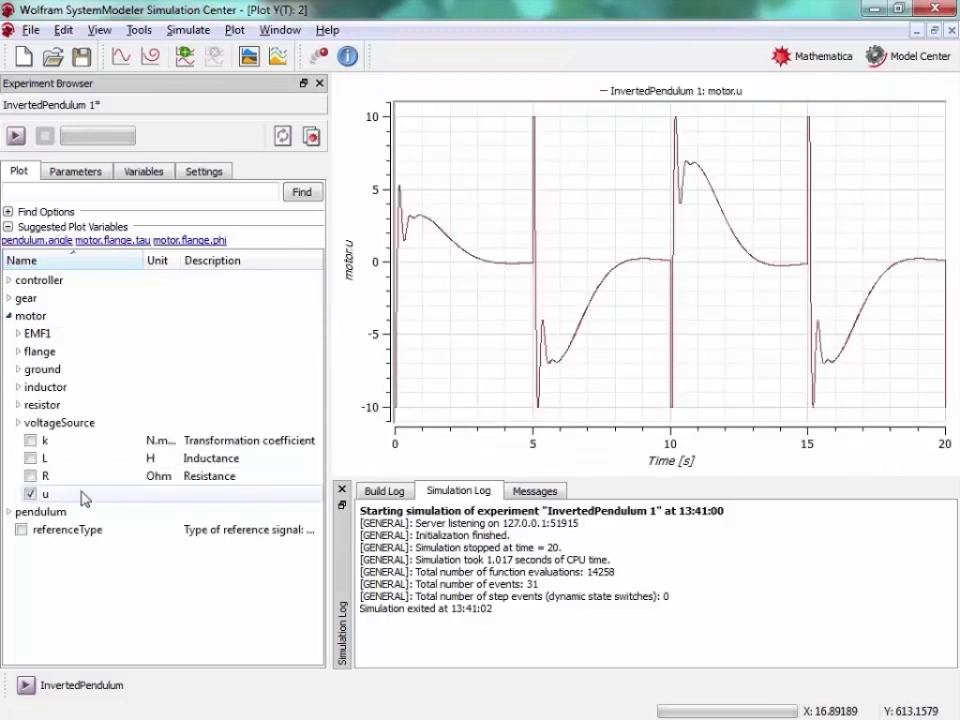
Examine values at several points along the motor.u curve
left_click(420, 186)
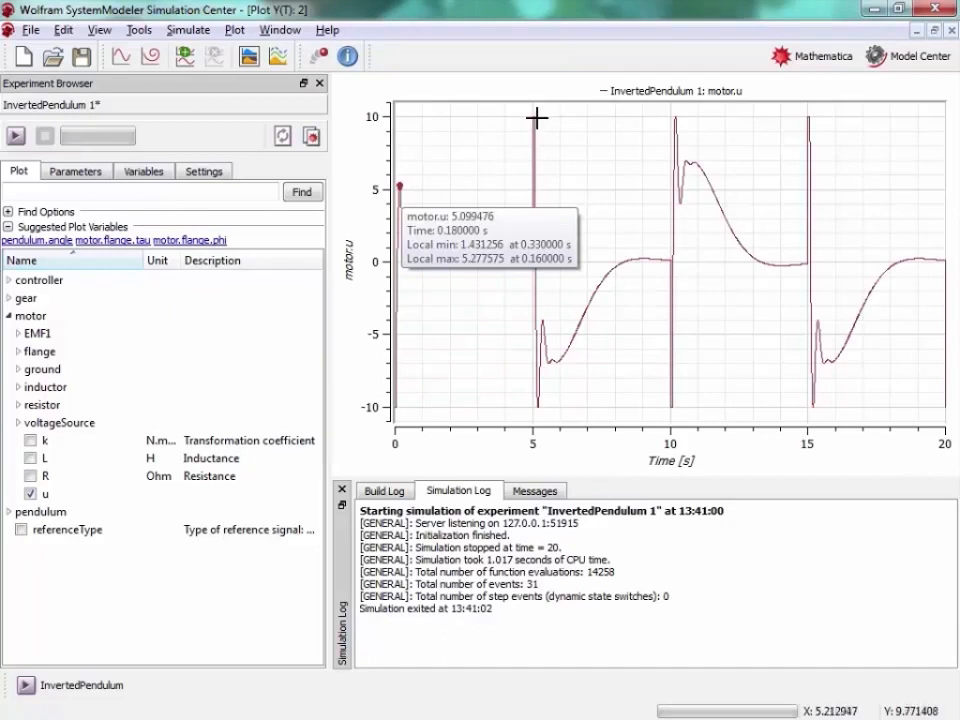
left_click(583, 325)
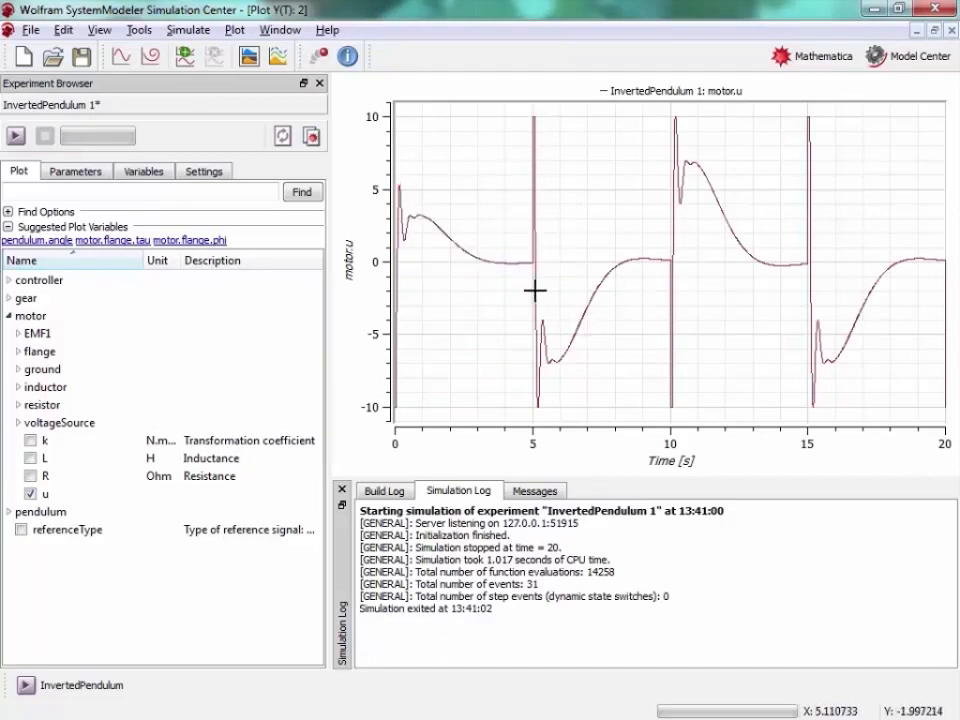
left_click(408, 163)
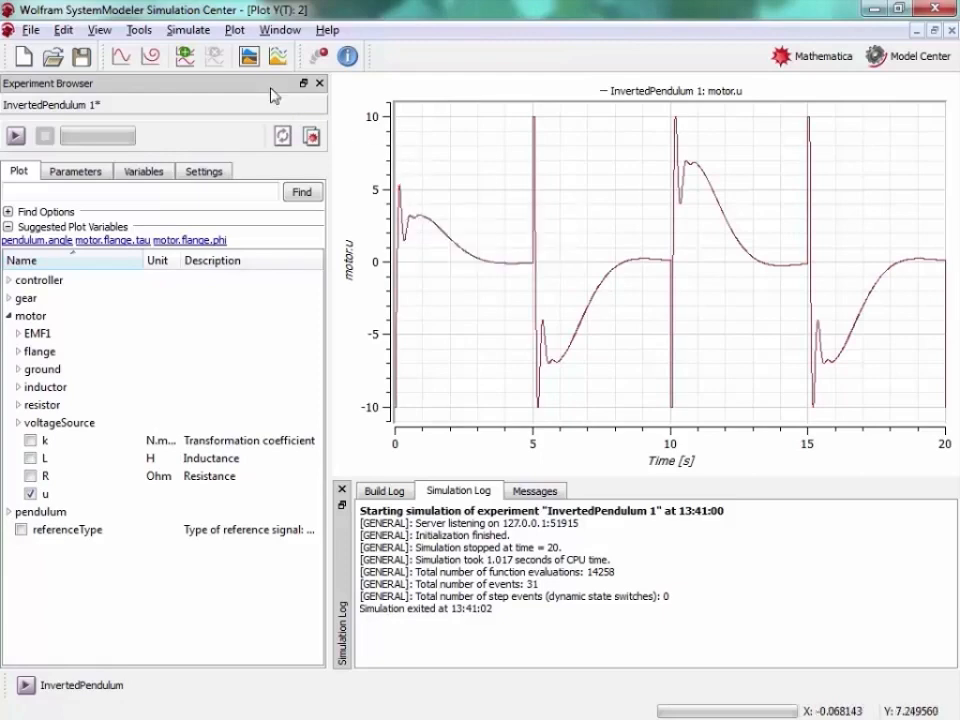
Apply the red and purple filled plot theme with a light banded background to the motor.u plot
left_click(250, 62)
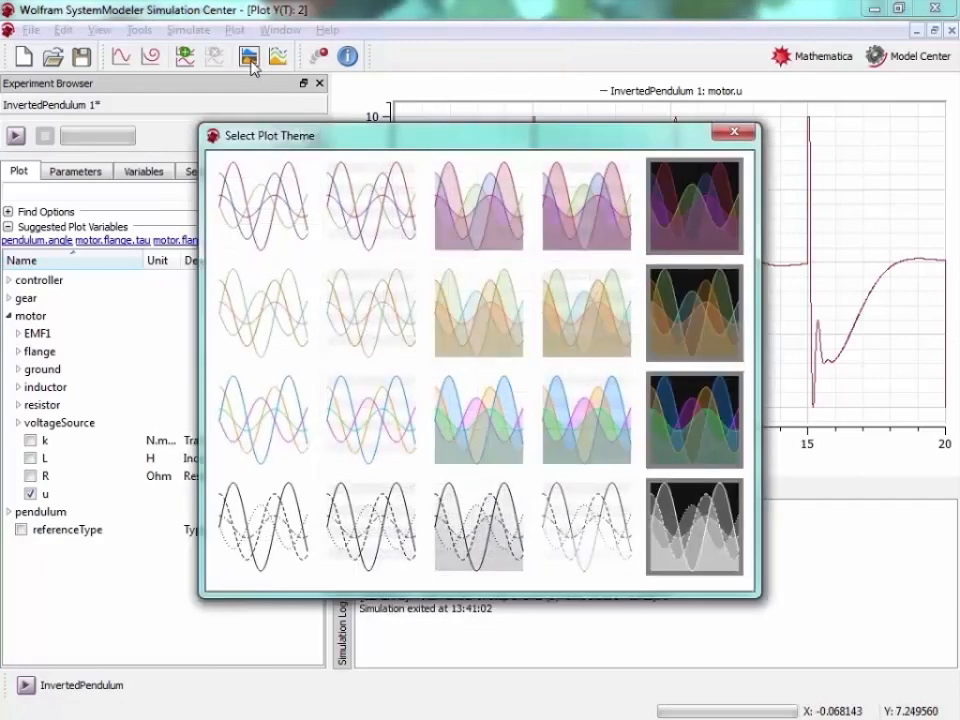
left_click(584, 229)
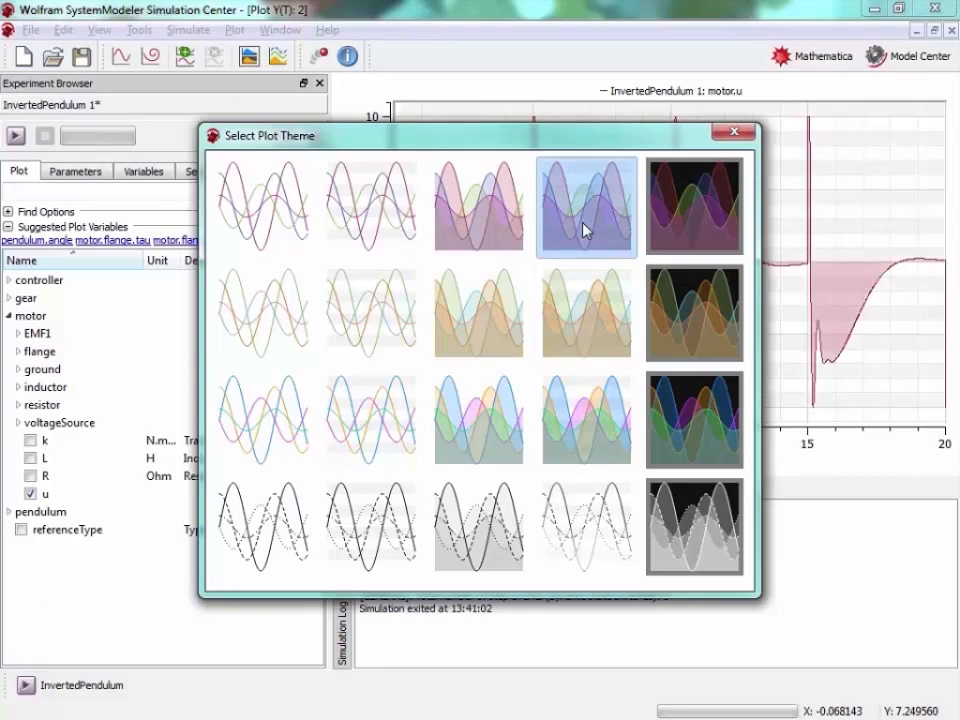
left_click(733, 134)
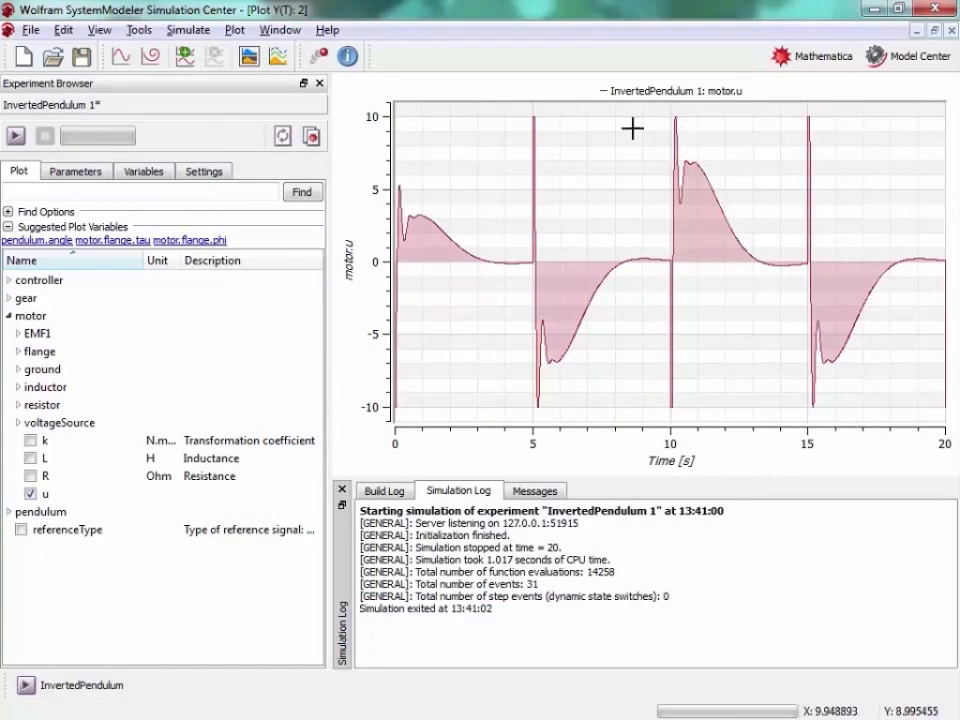
Open the 3D animation of the InvertedPendulum experiment, play it and maximize its window
left_click(318, 56)
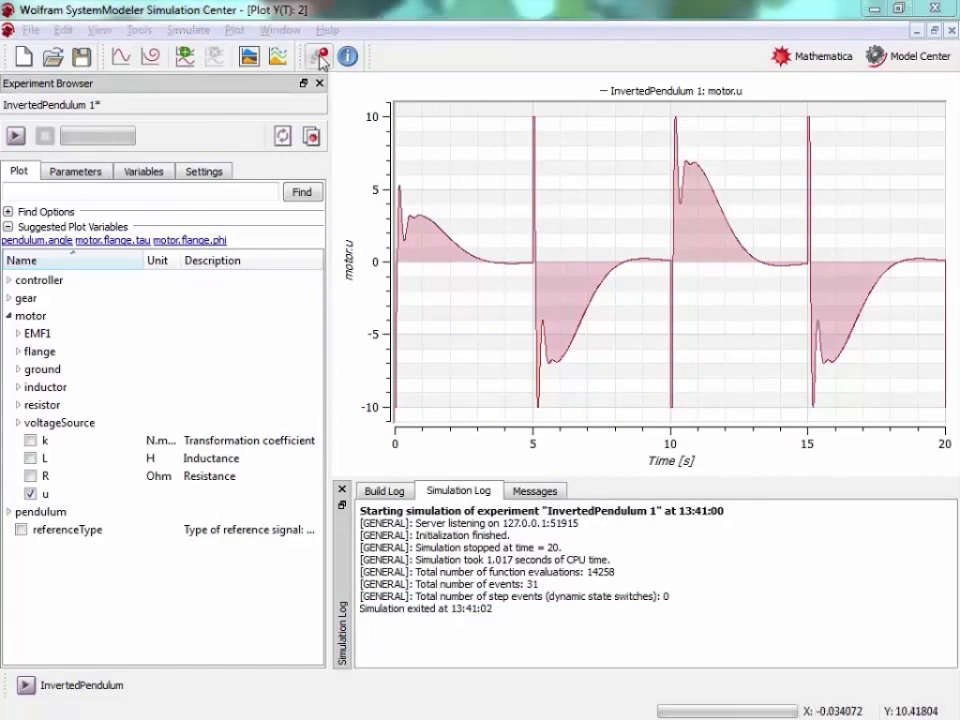
left_click_drag(582, 149, 578, 155)
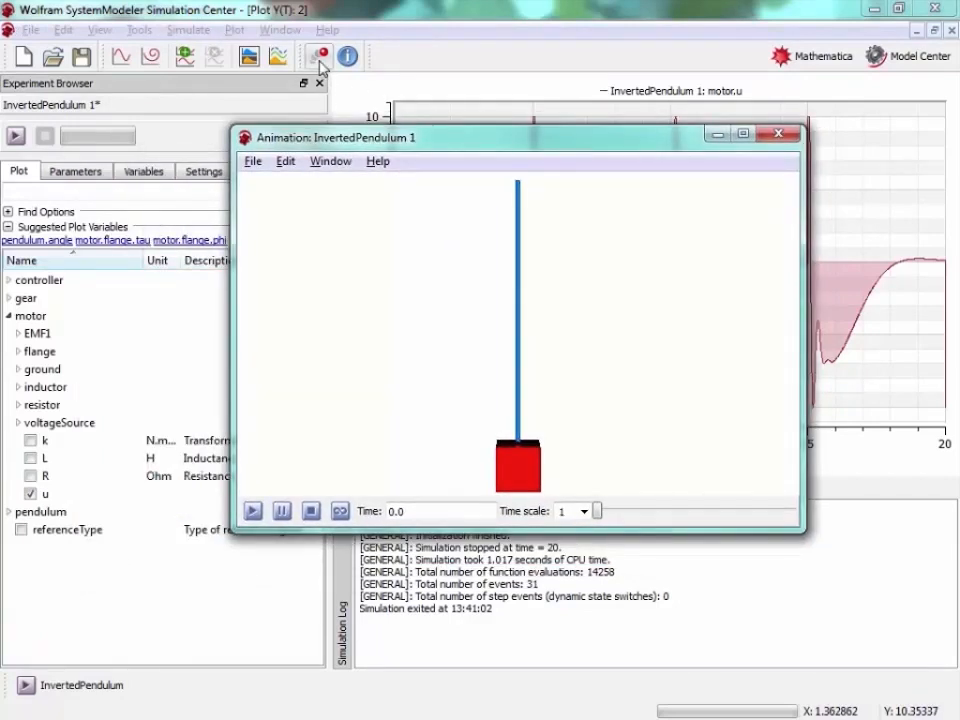
left_click(253, 512)
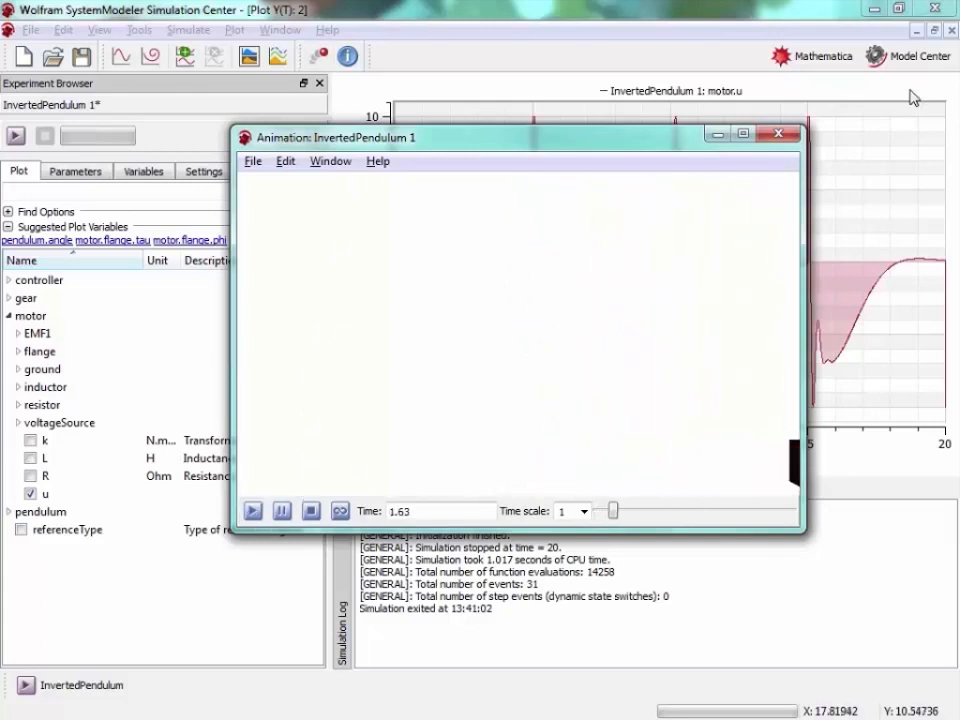
left_click(743, 133)
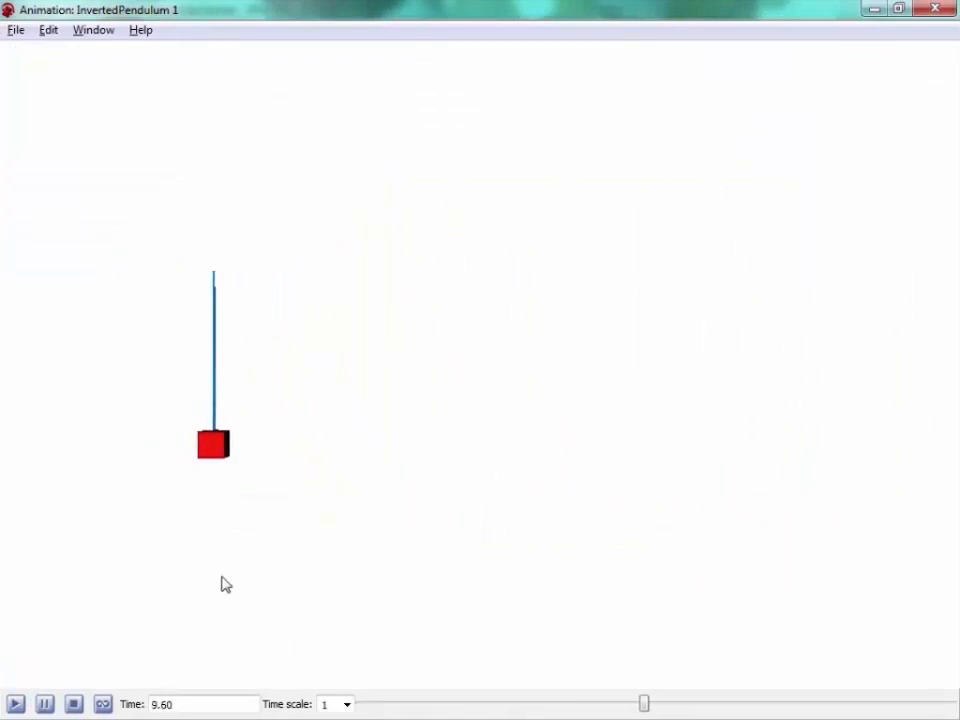
Loop the pendulum animation, try a time scale of 10, and set the time scale to 0.1
left_click(104, 705)
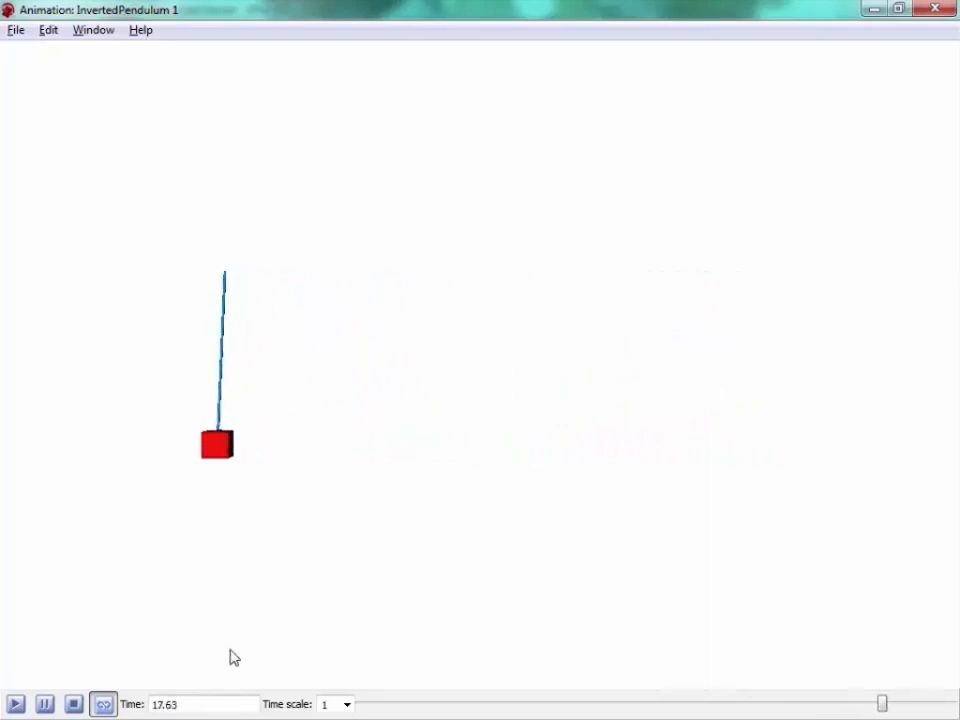
left_click(347, 705)
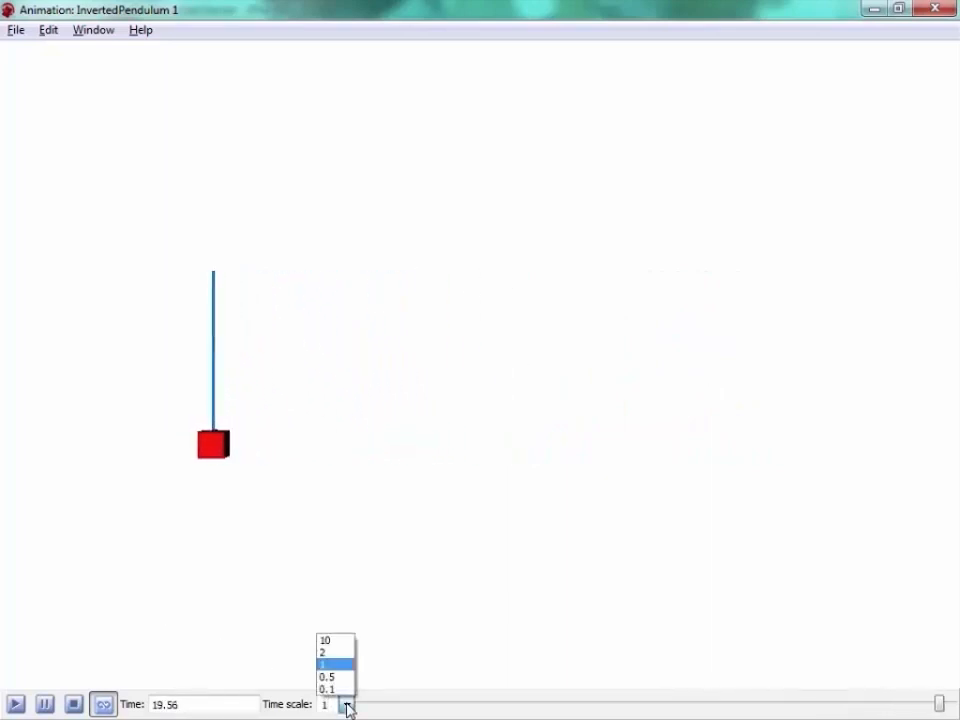
left_click(333, 641)
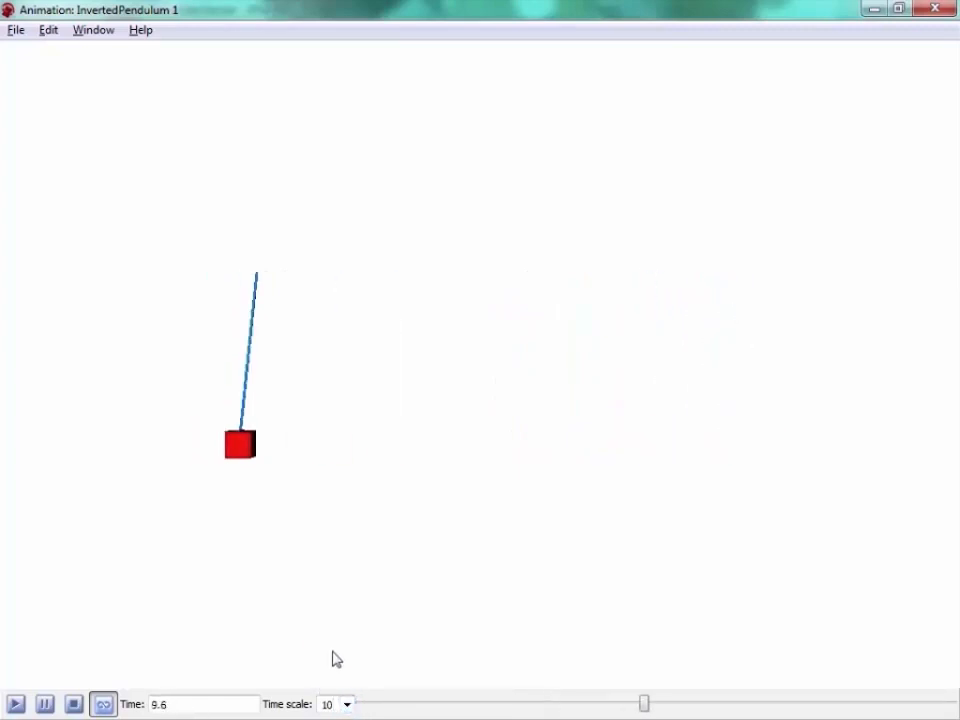
left_click(347, 705)
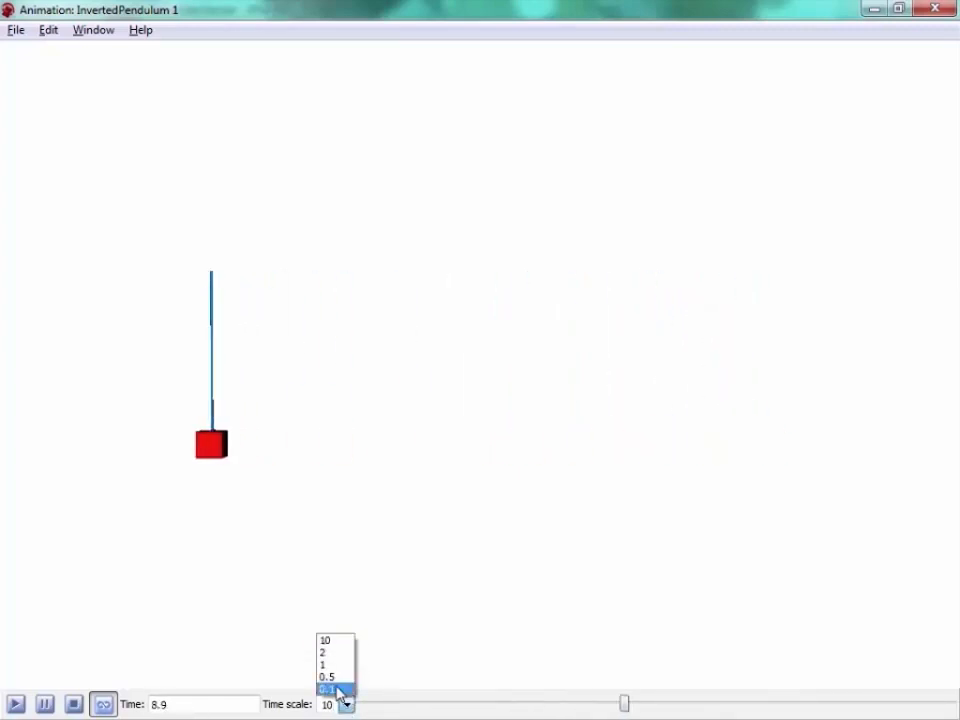
left_click(337, 689)
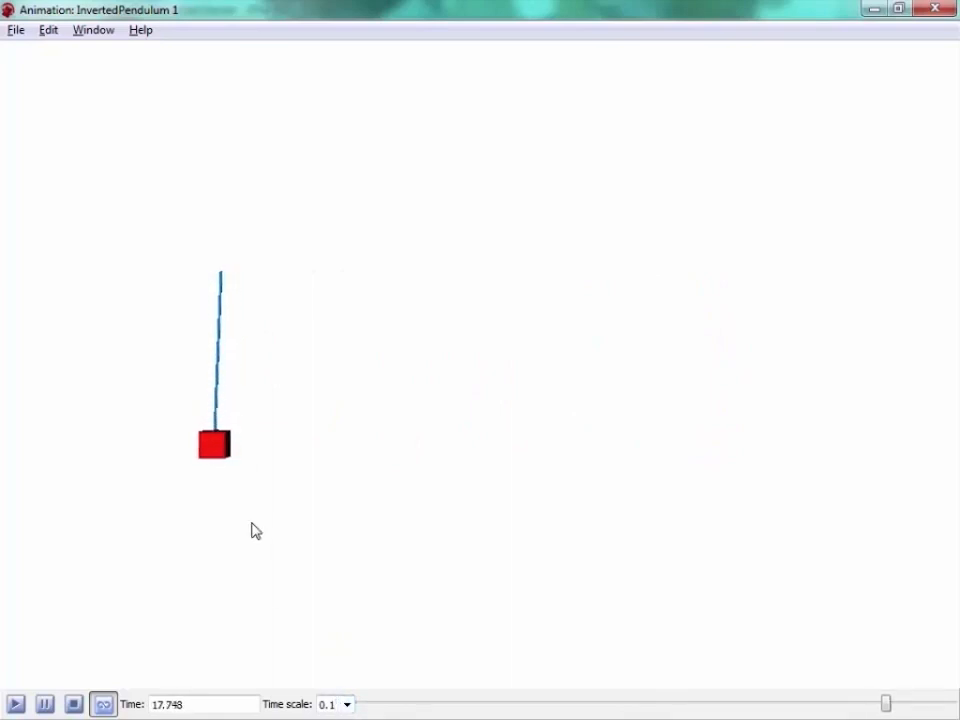
Restore the animation window's size and locate the cart's and pendulum rod's variables by selecting both bodies in the animation
left_click(898, 9)
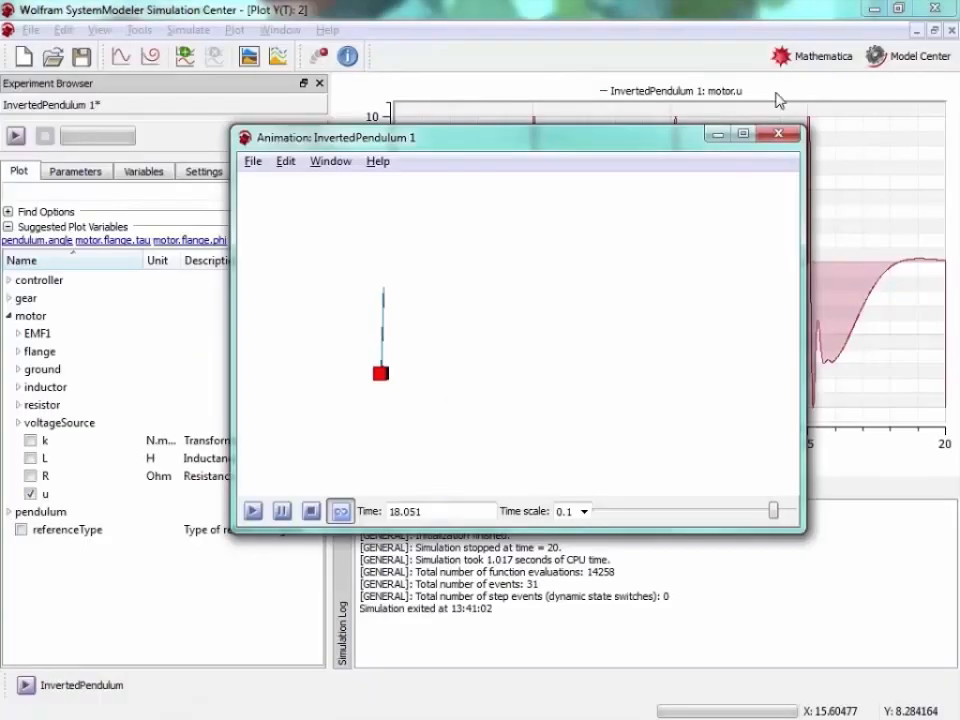
left_click(380, 378)
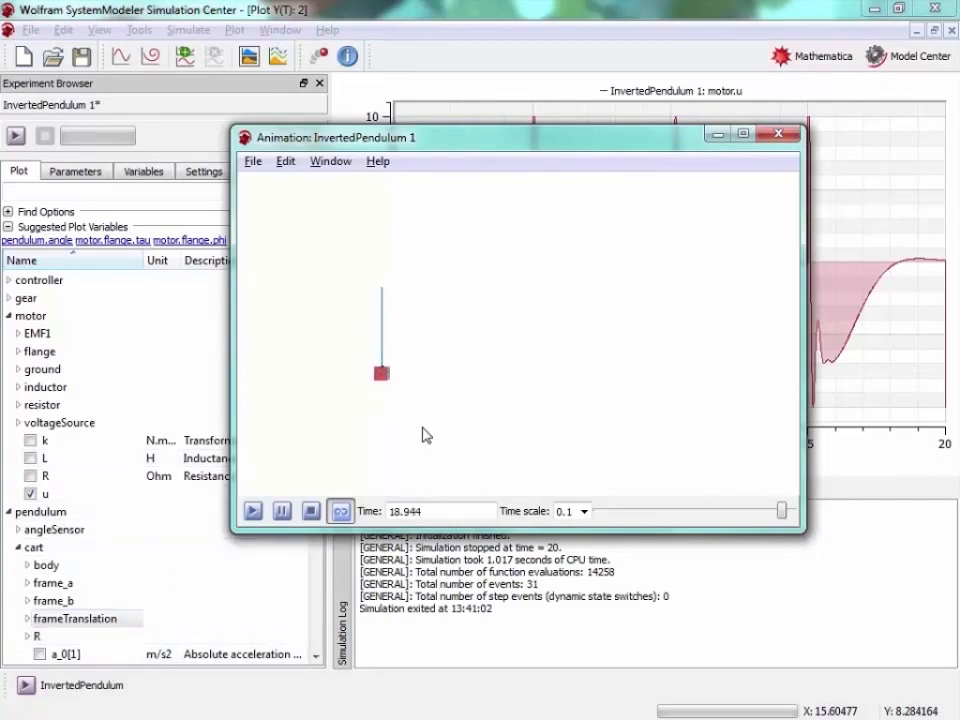
left_click(384, 323)
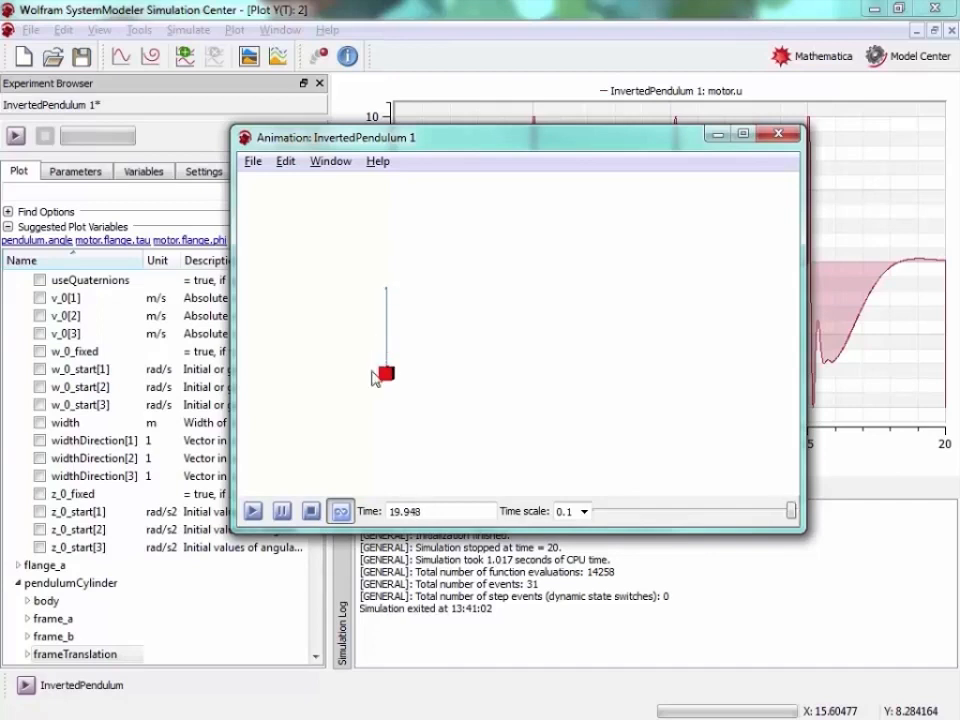
Stop the pendulum animation and close its window
left_click(312, 512)
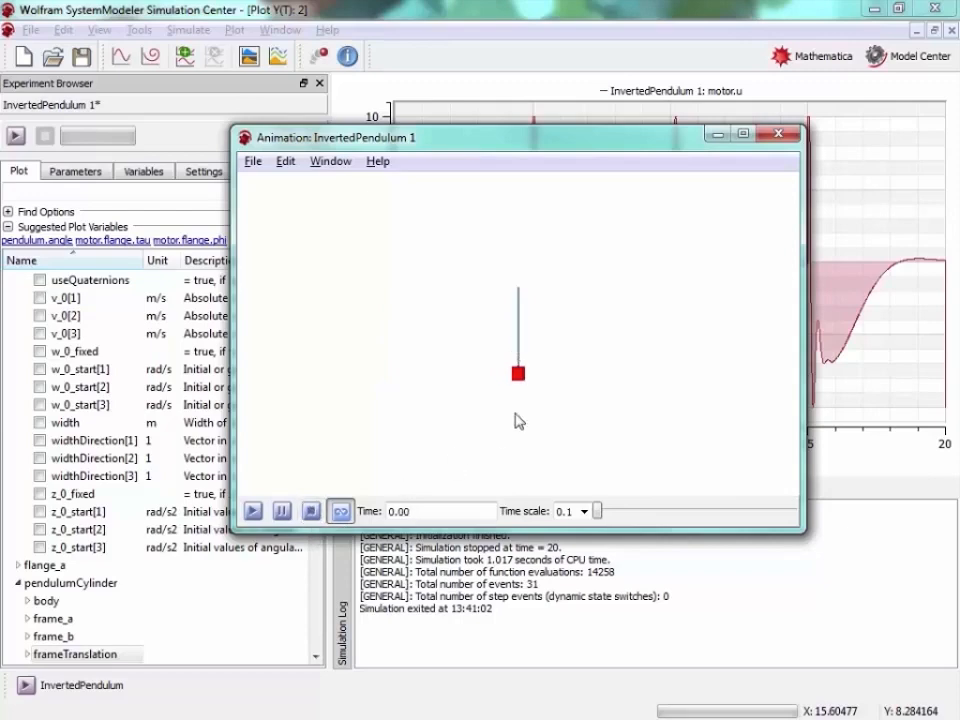
left_click(784, 139)
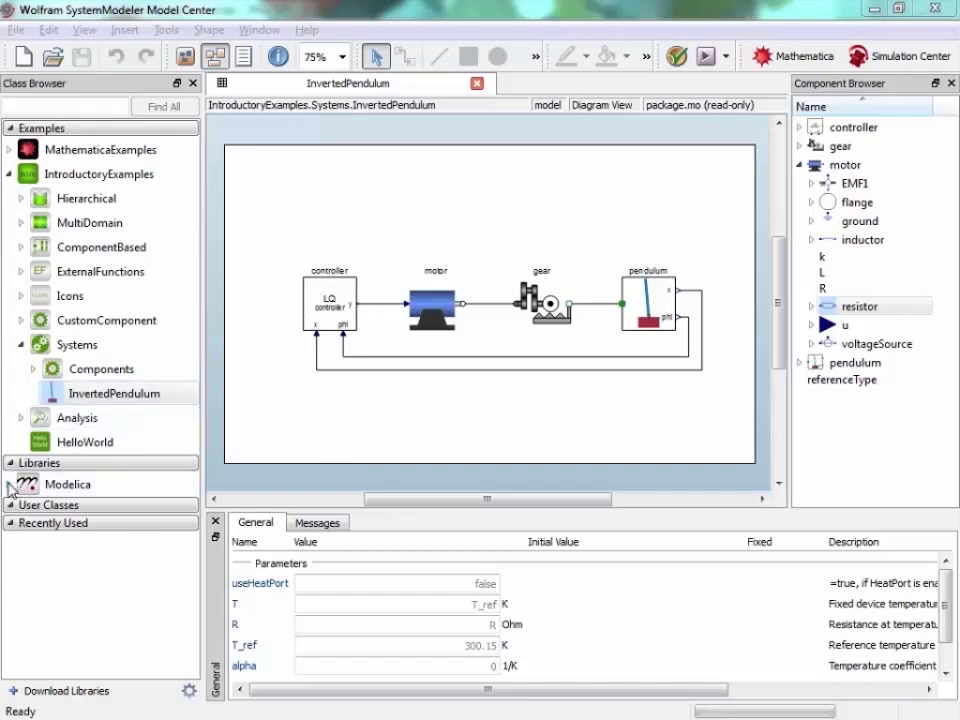
In Model Center, collapse the examples and expand the Modelica library to view its Electrical, Thermal and Blocks packages
left_click(12, 128)
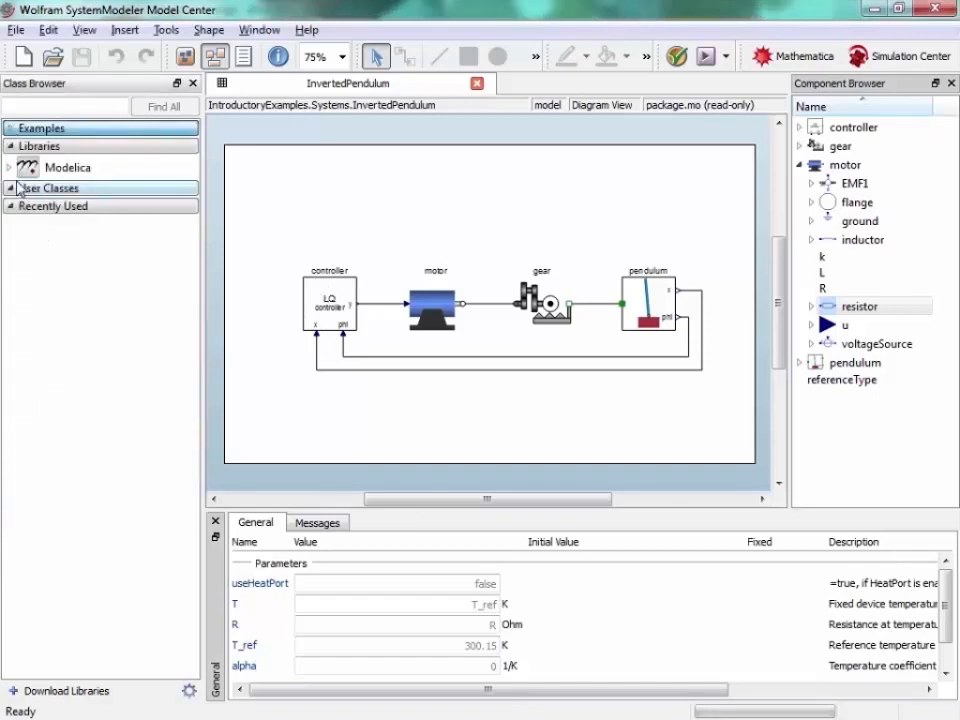
left_click(11, 168)
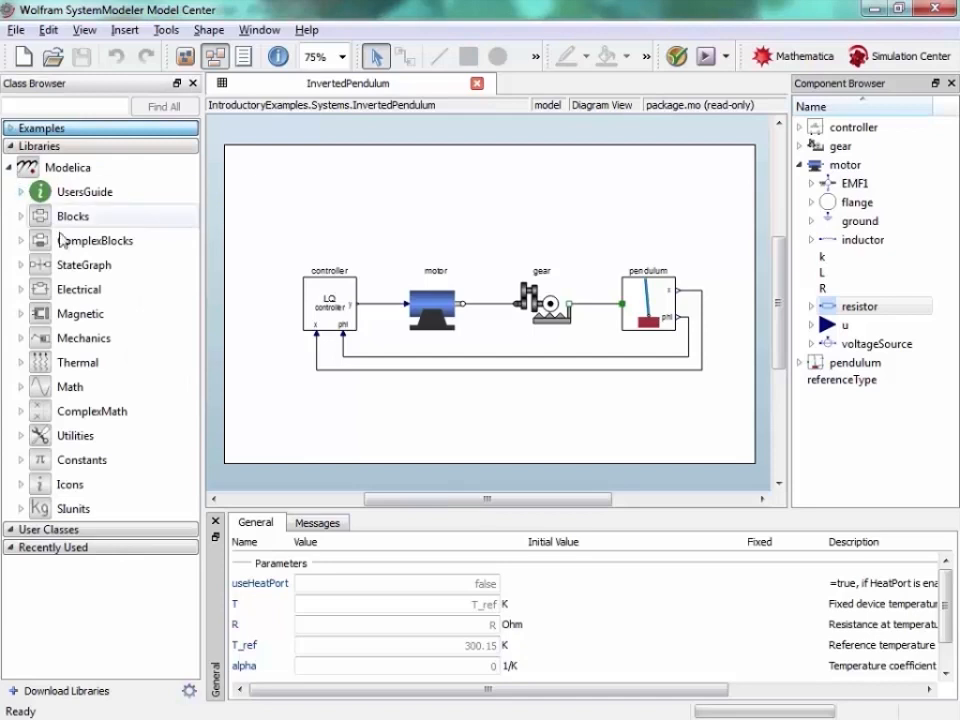
left_click(90, 292)
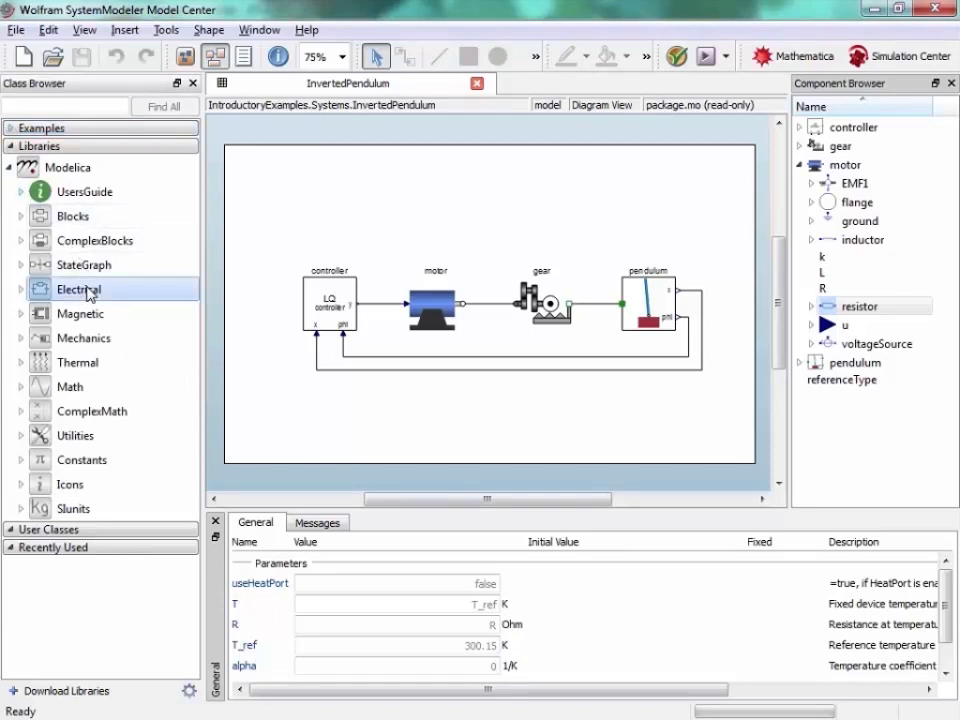
left_click(92, 365)
left_click(78, 220)
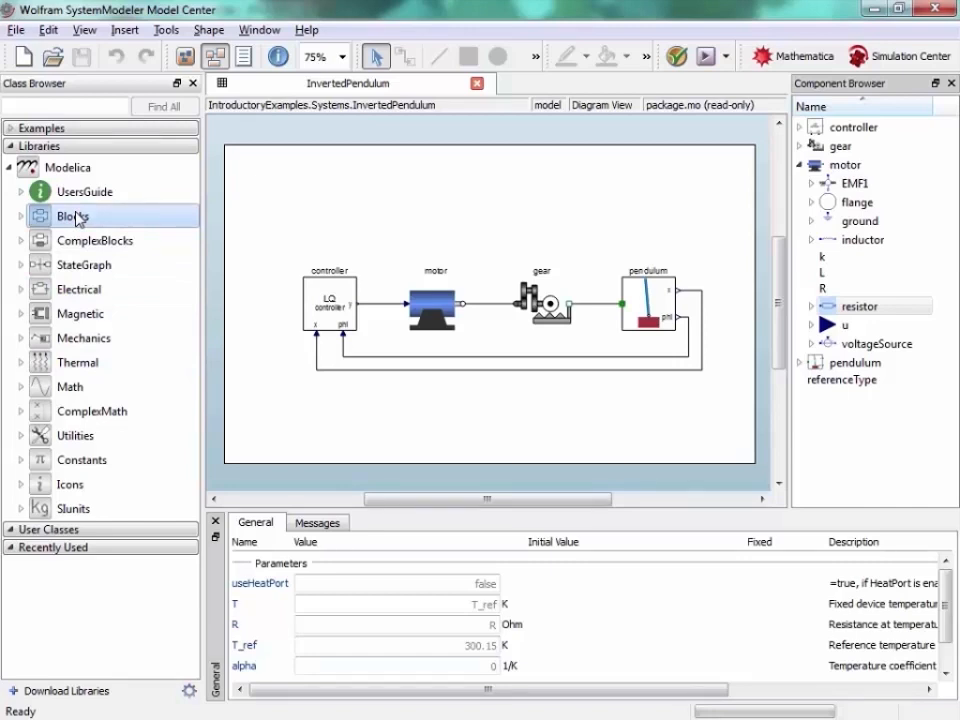
Create a new class of specialization Model named ElectricKettle with the description "My electric kettle"
left_click(24, 62)
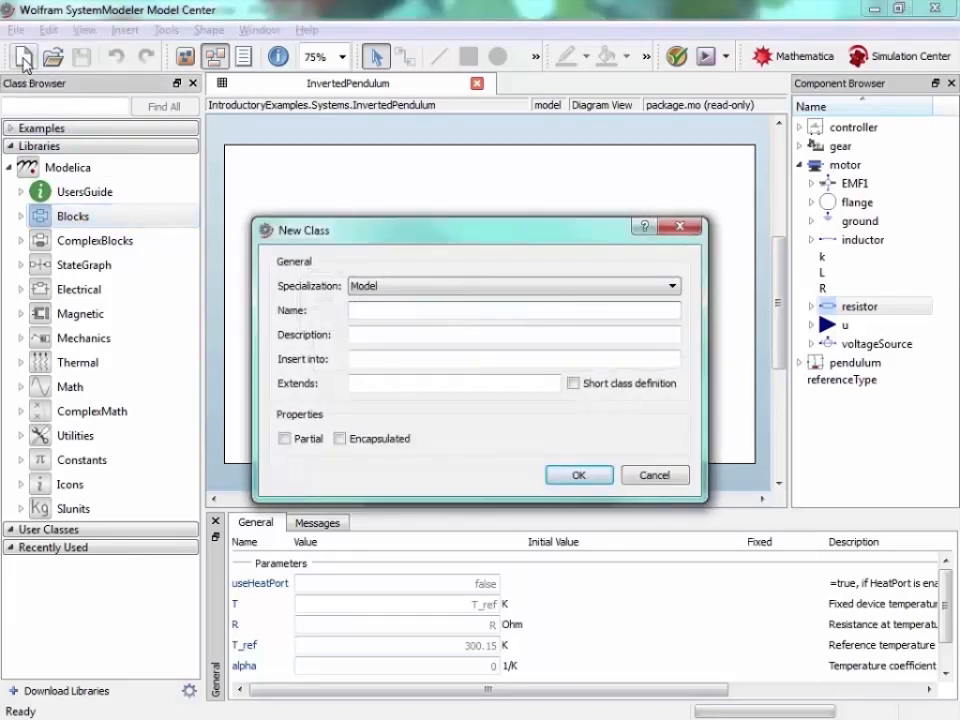
left_click(387, 293)
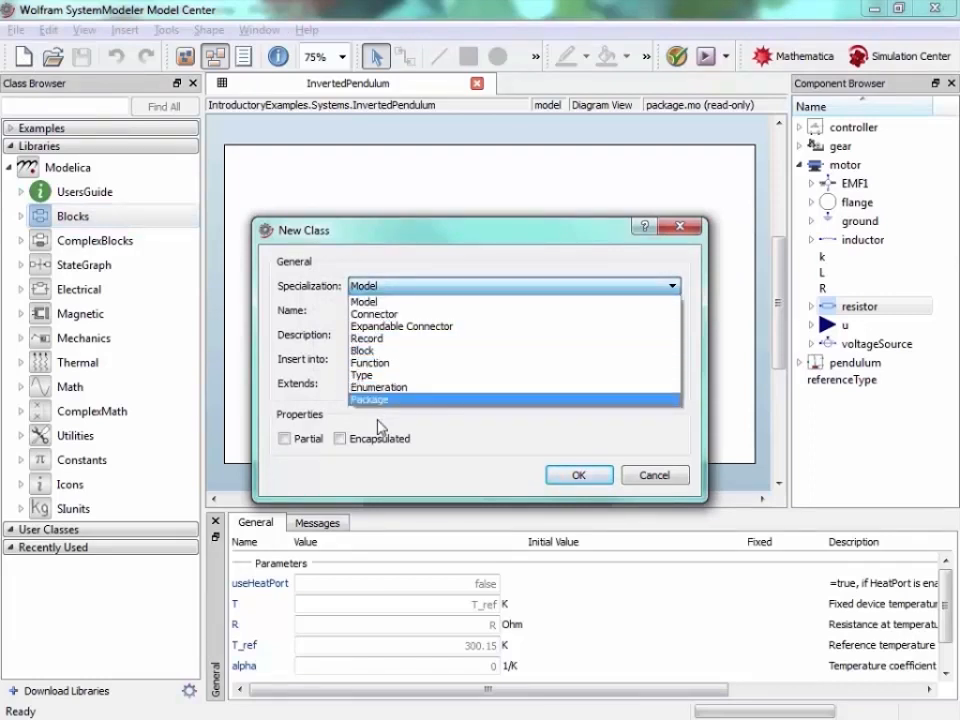
left_click(372, 302)
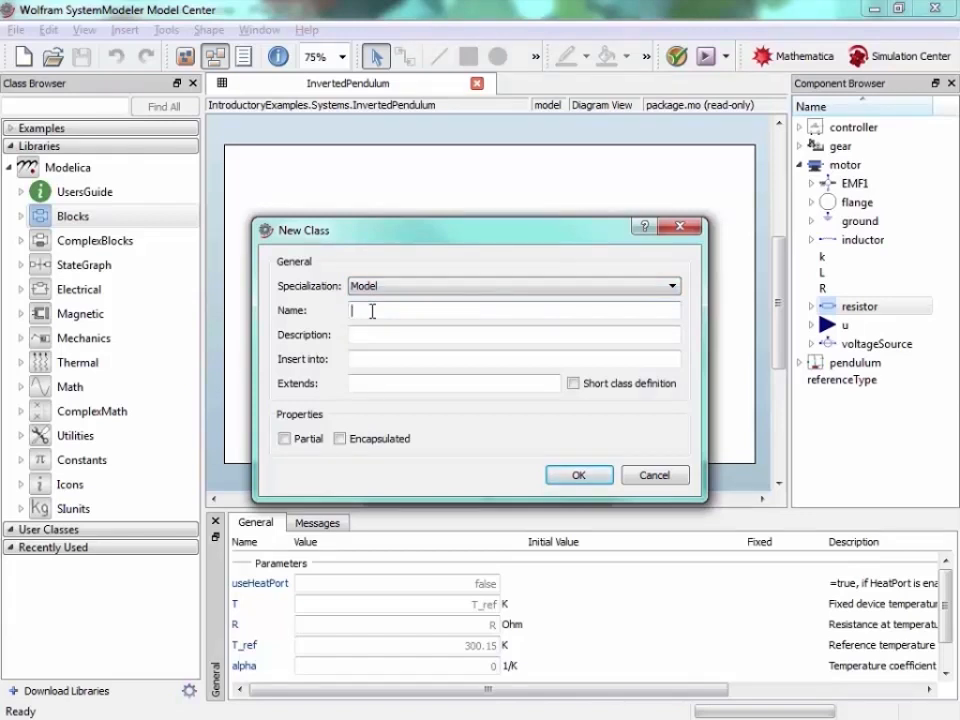
type("ElectricKettle")
key("Tab")
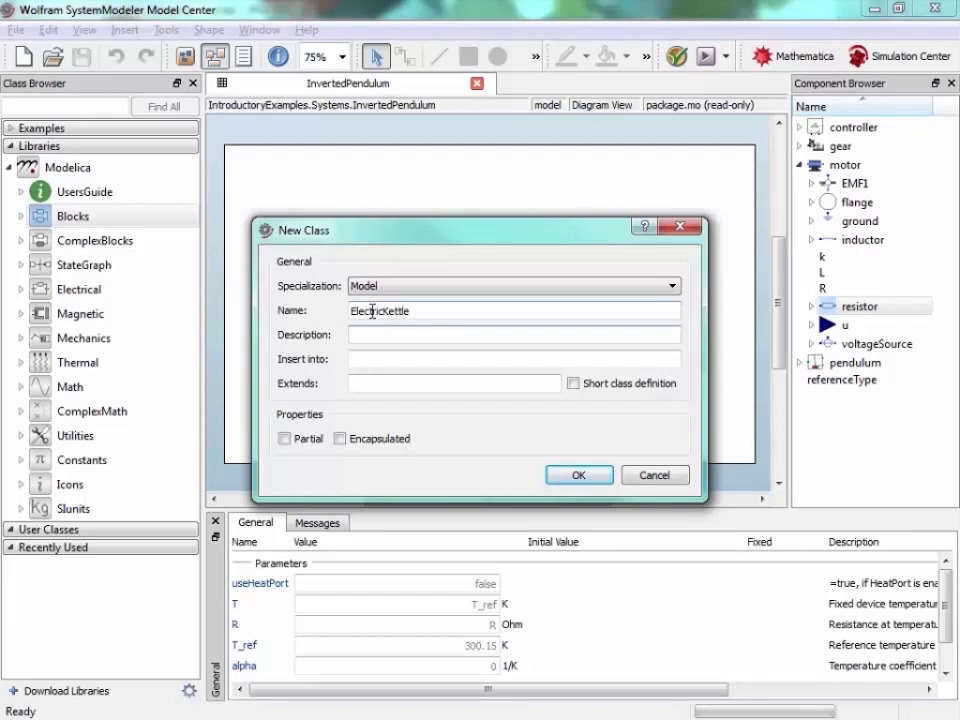
type("My electric kettle")
left_click(579, 476)
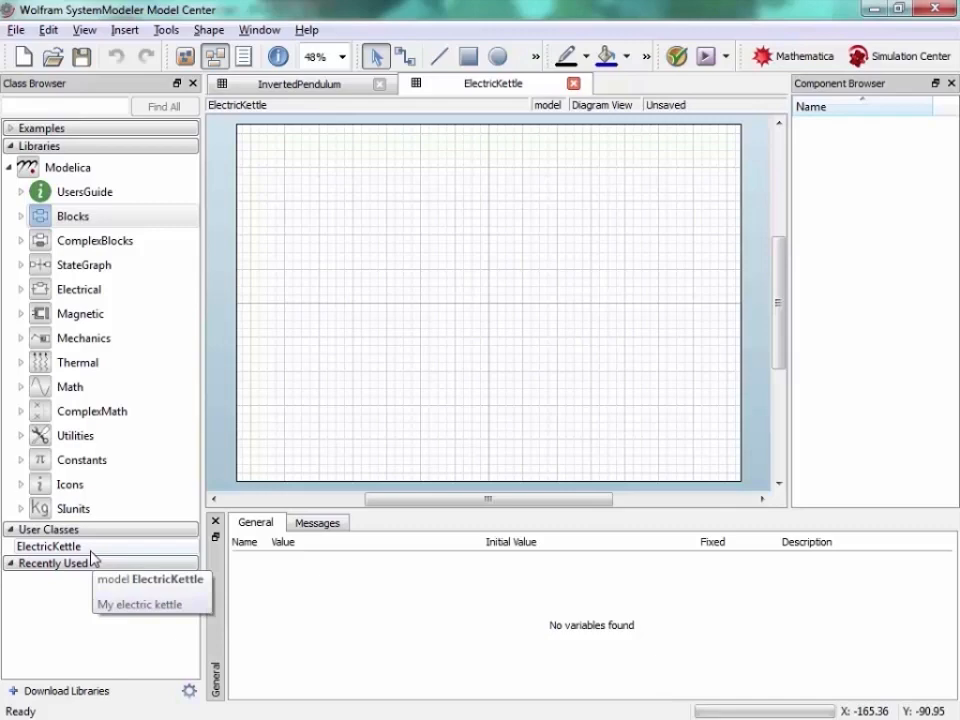
Add a Ground component from Modelica's Electrical Analog Basic package and place it in the lower-left area of the ElectricKettle diagram
left_click(20, 290)
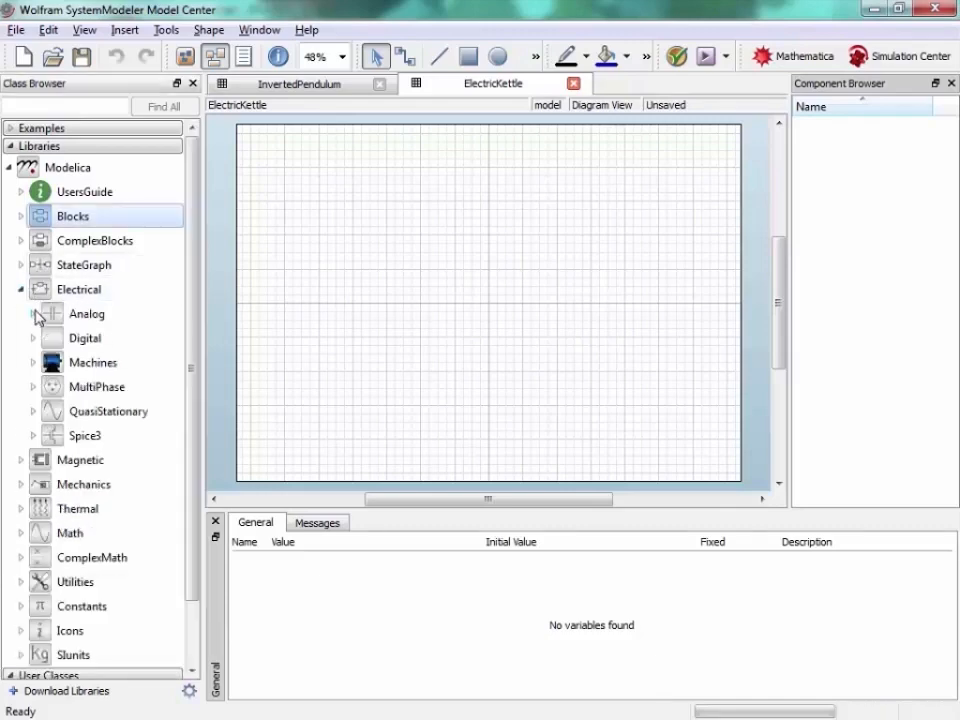
left_click(34, 314)
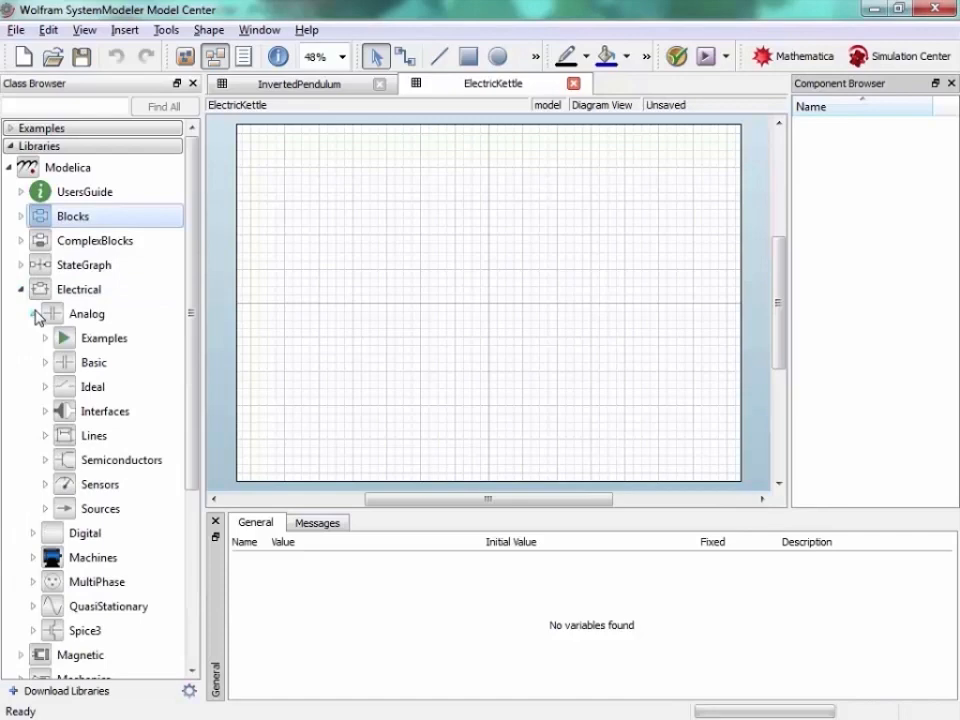
left_click(45, 364)
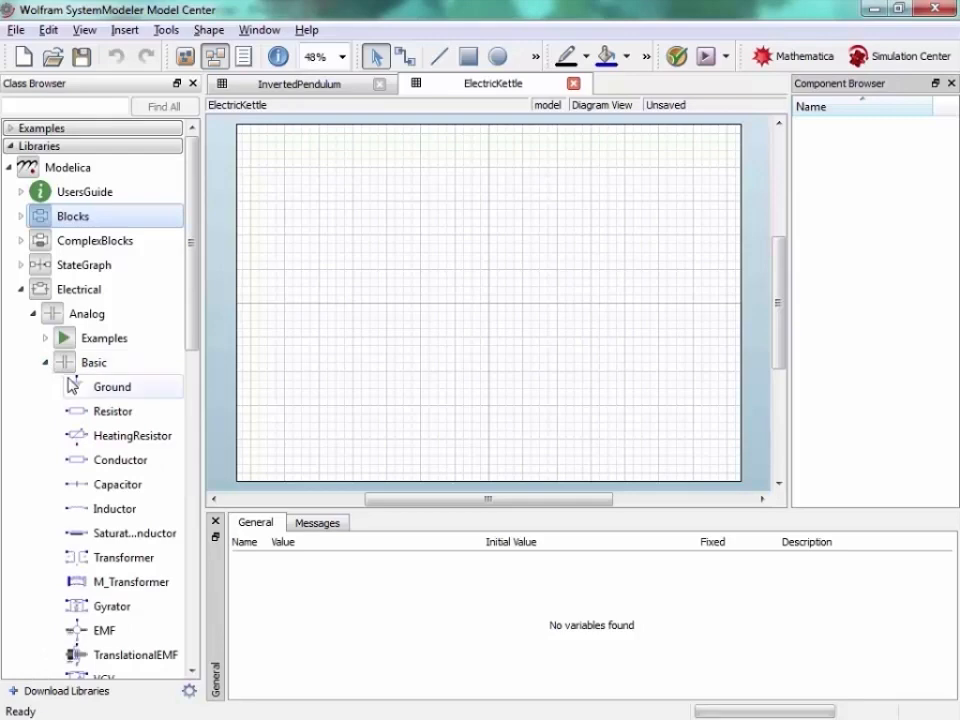
left_click_drag(82, 390, 346, 387)
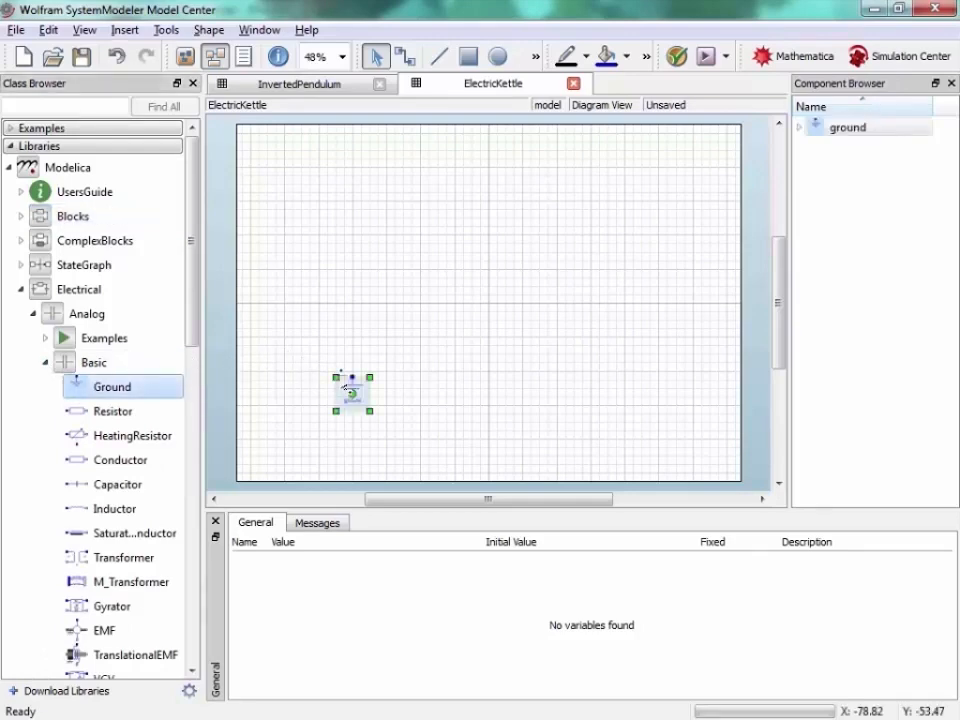
scroll(347, 387, "up", 3)
scroll(352, 393, "down", 1)
left_click_drag(350, 396, 325, 438)
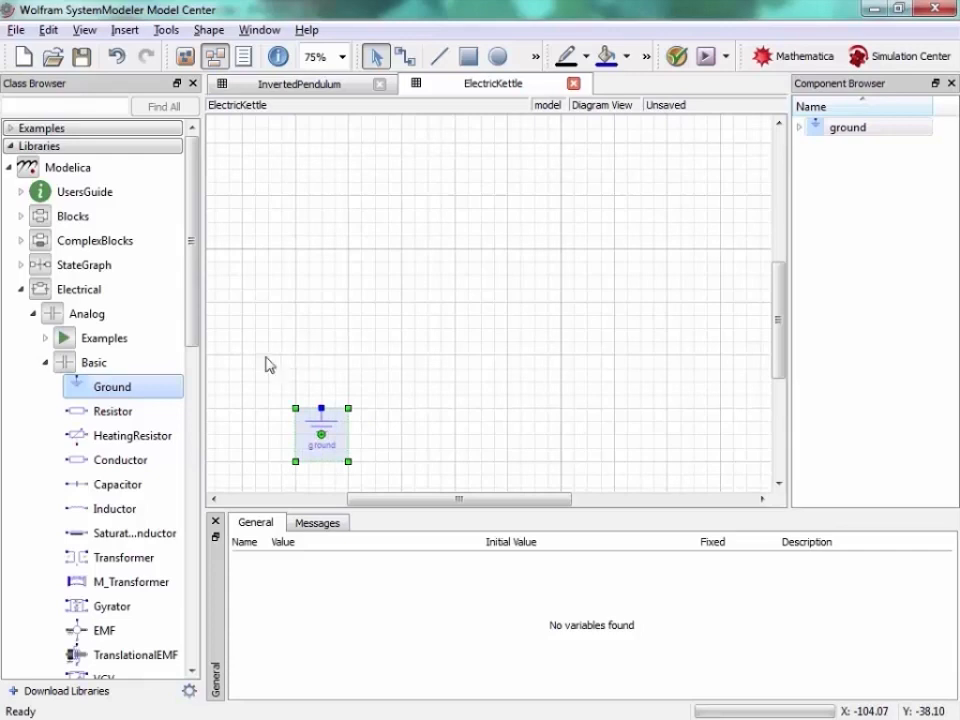
Add a Resistor above and to the right of the ground and rotate it right so it stands vertically
left_click_drag(103, 418, 419, 323)
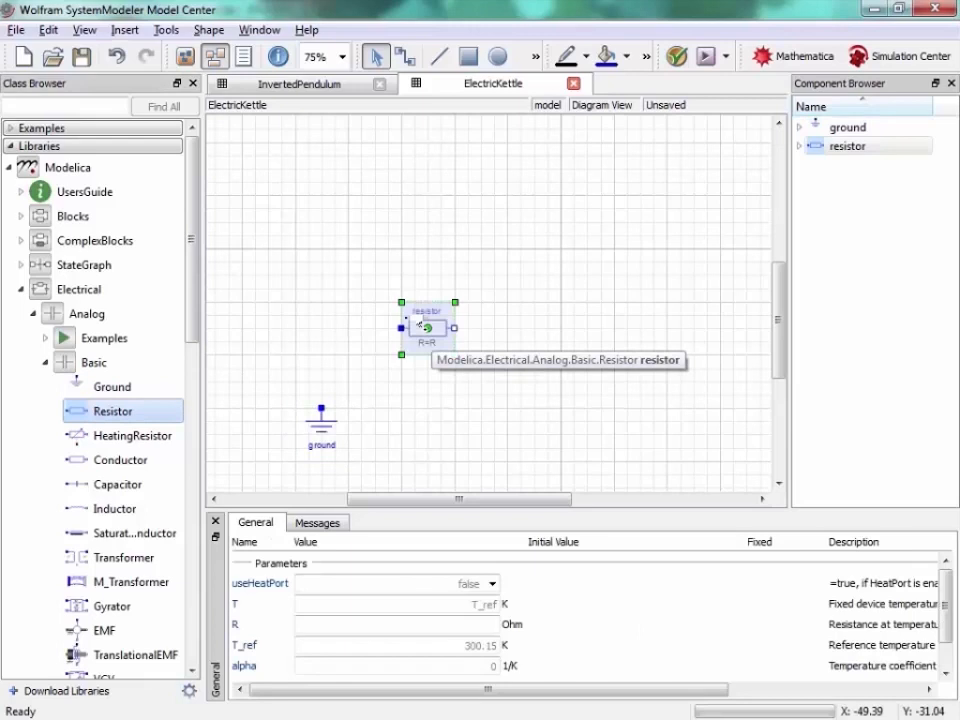
right_click(426, 330)
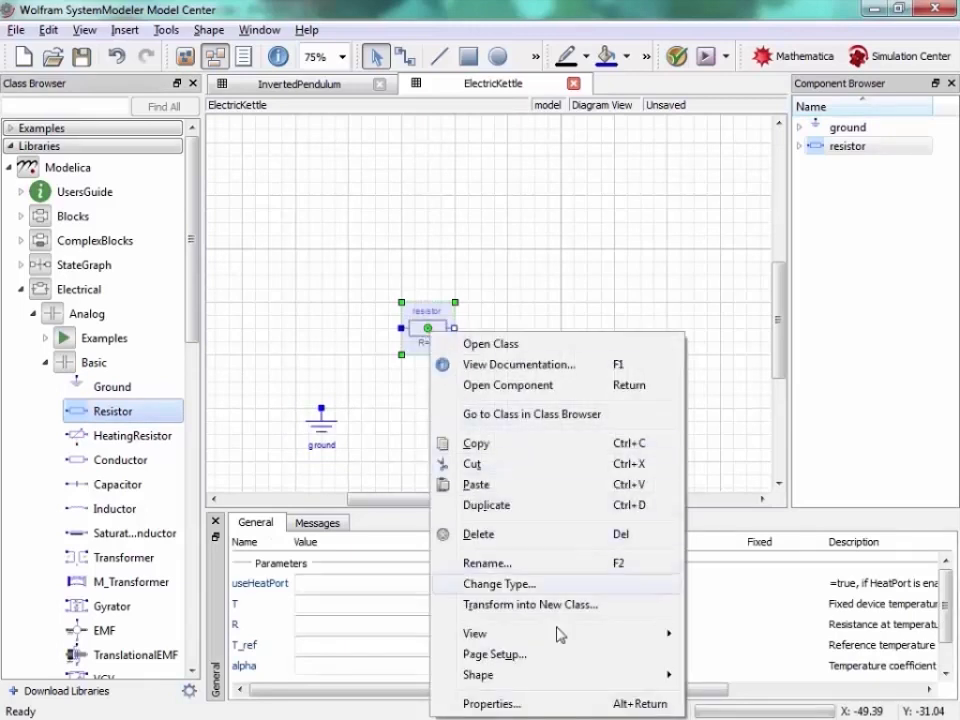
mouse_move(578, 688)
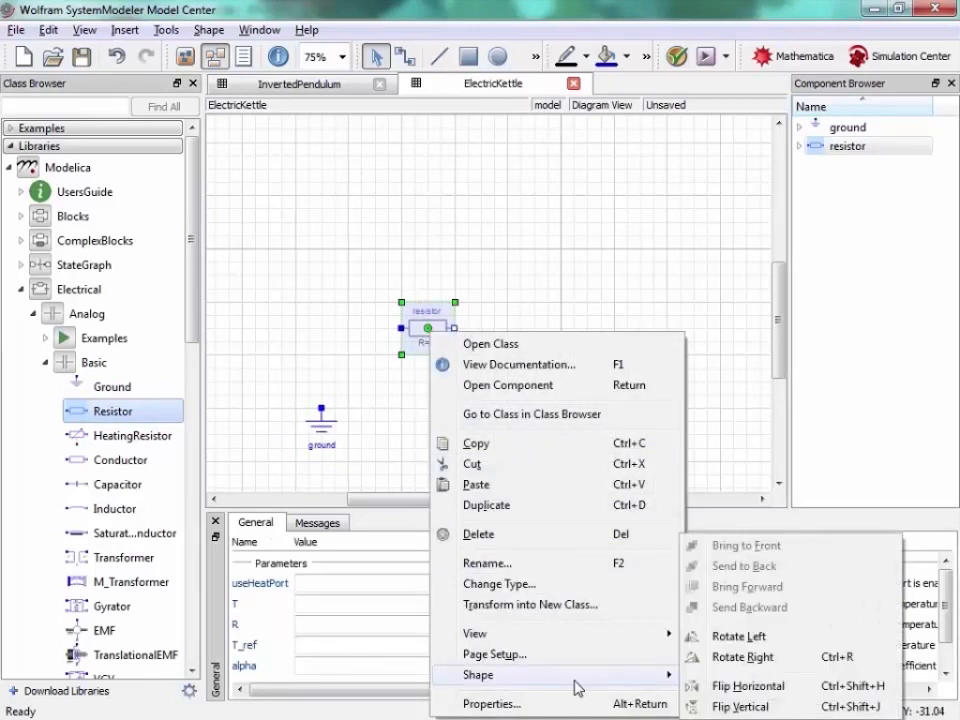
left_click(779, 664)
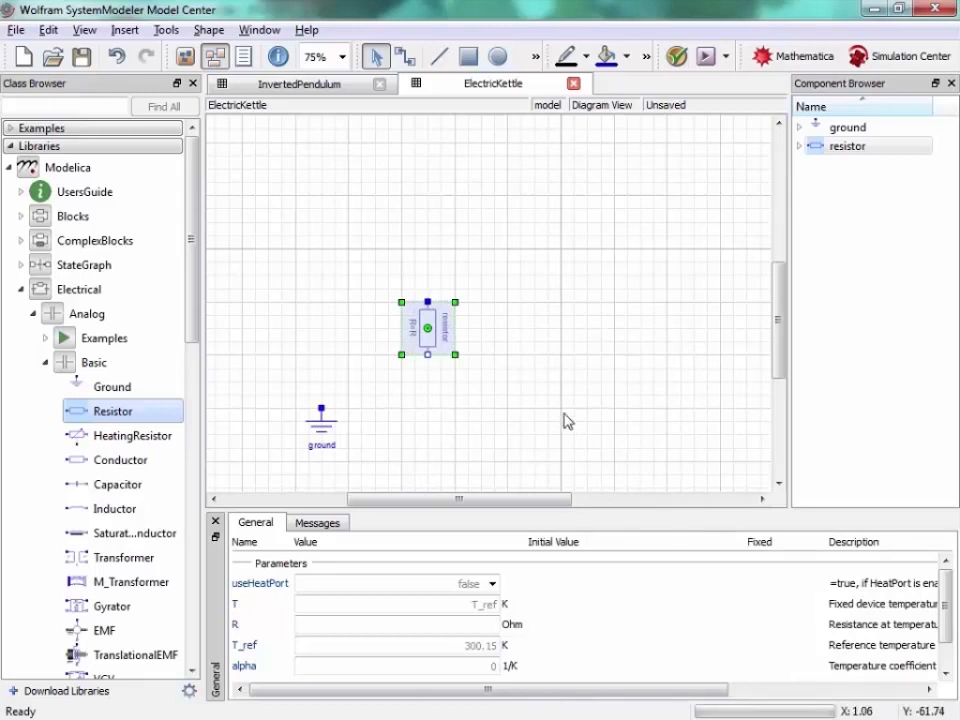
Add a SineVoltage source from the Analog Sources package to the left of the resistor, at its height, and rotate it right
left_click(45, 363)
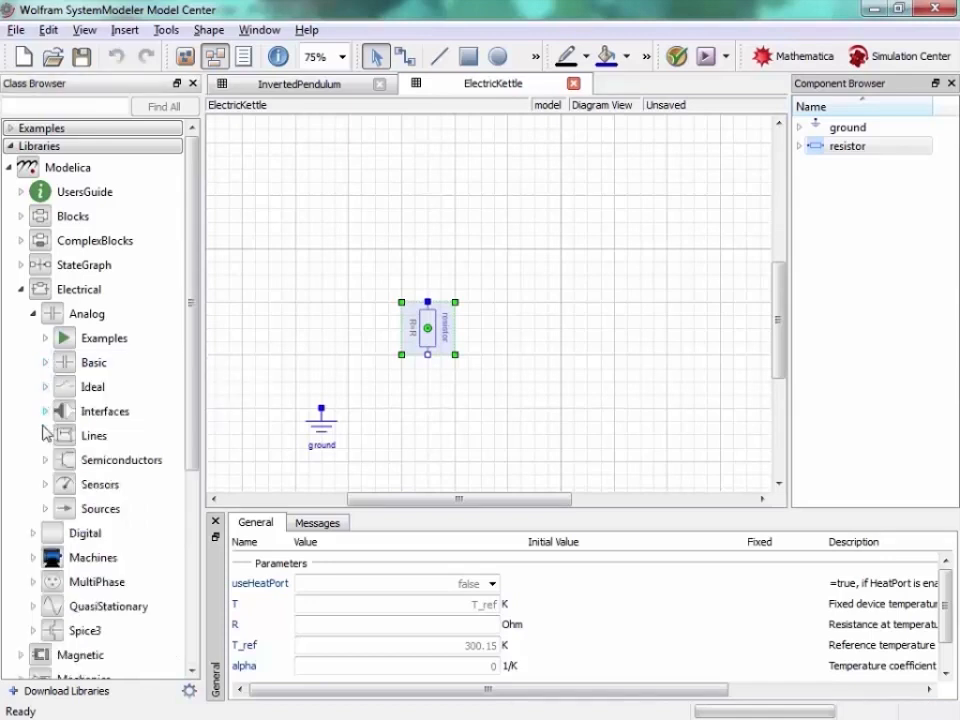
left_click(46, 510)
scroll(47, 511, "down", 3)
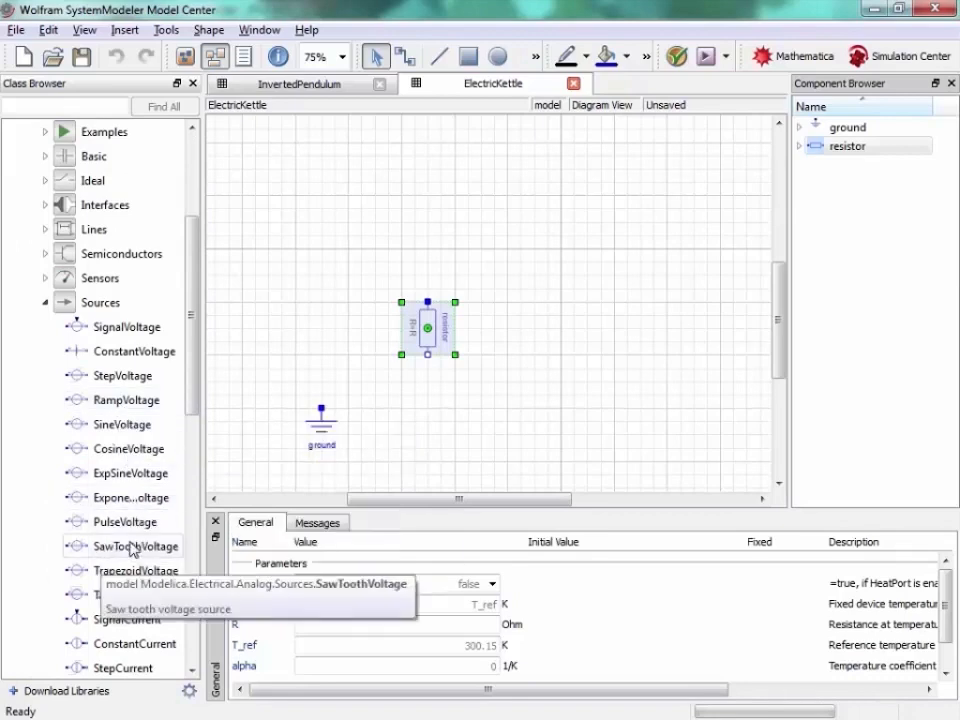
left_click_drag(122, 424, 230, 322)
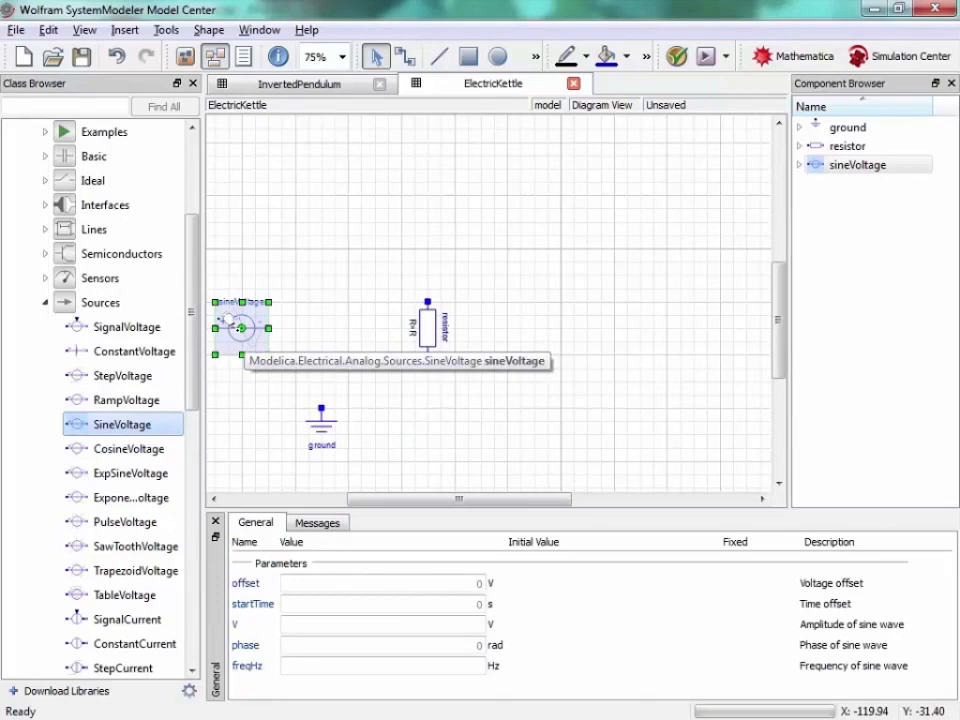
key("ctrl+r")
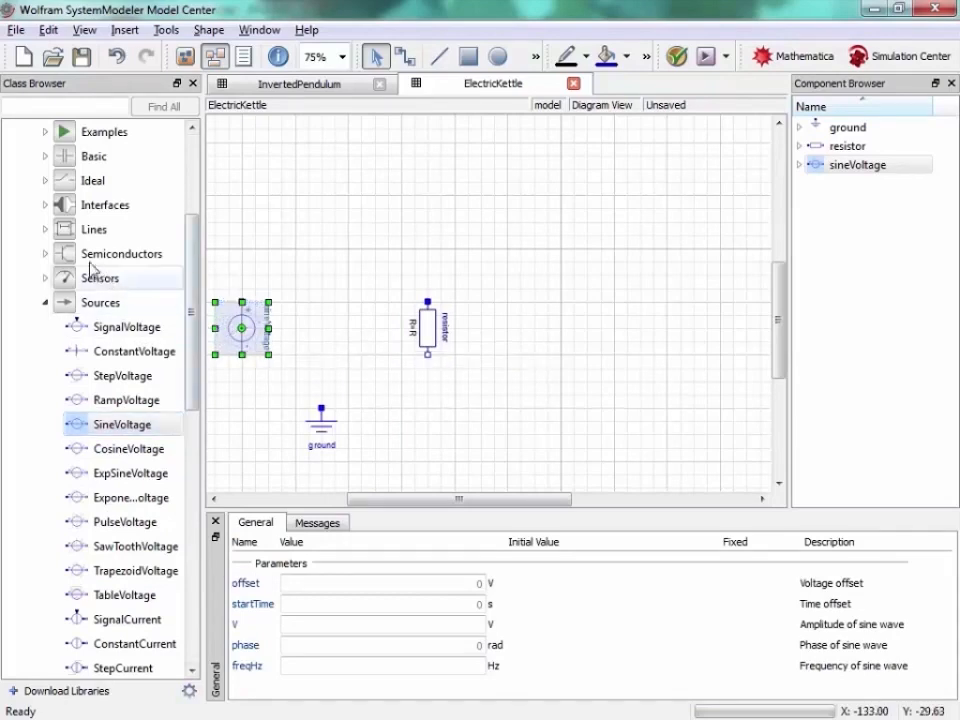
Add an IdealClosingSwitch from the Analog Ideal package above and between the voltage source and the resistor
left_click(45, 181)
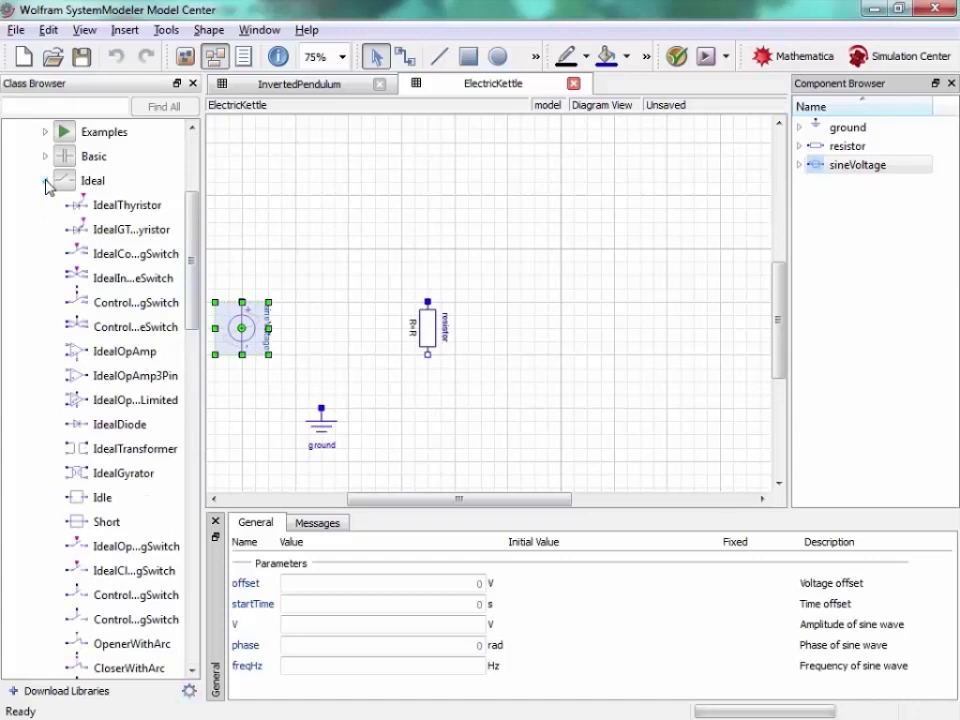
scroll(126, 320, "down", 2)
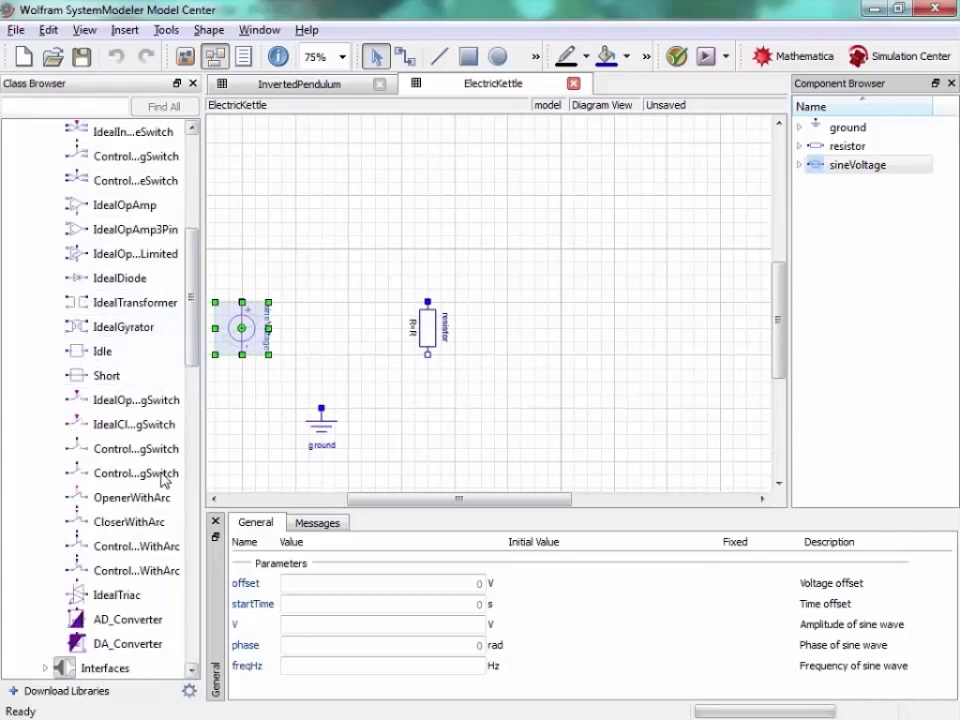
left_click_drag(131, 431, 333, 245)
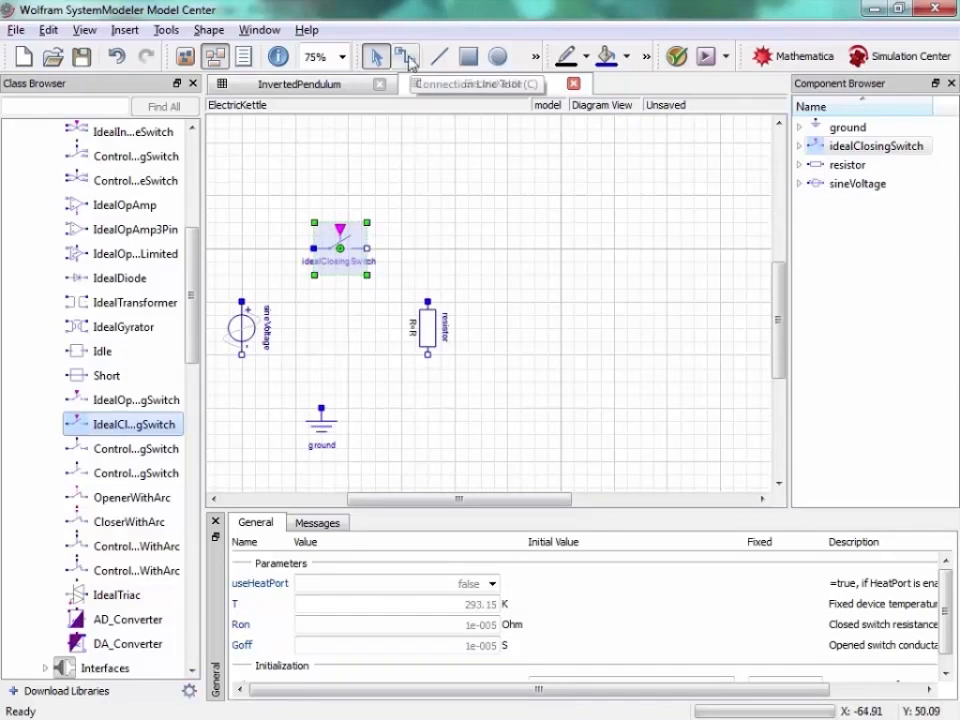
Connect the sine voltage source, closing switch and resistor in series, and connect the free pins of the resistor and source to the ground
left_click(406, 58)
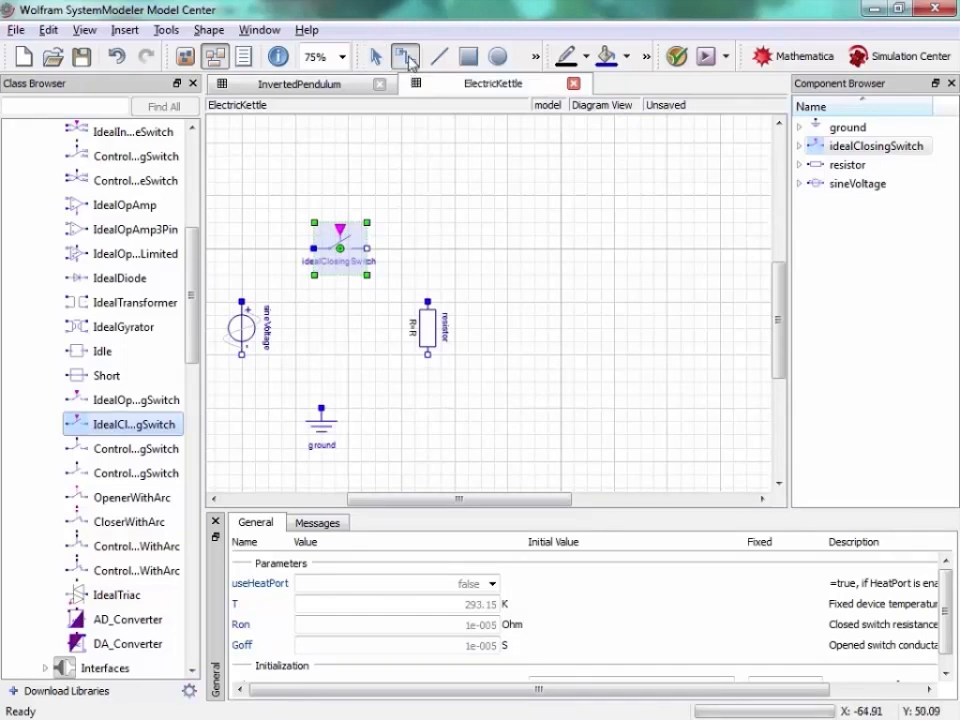
left_click(241, 302)
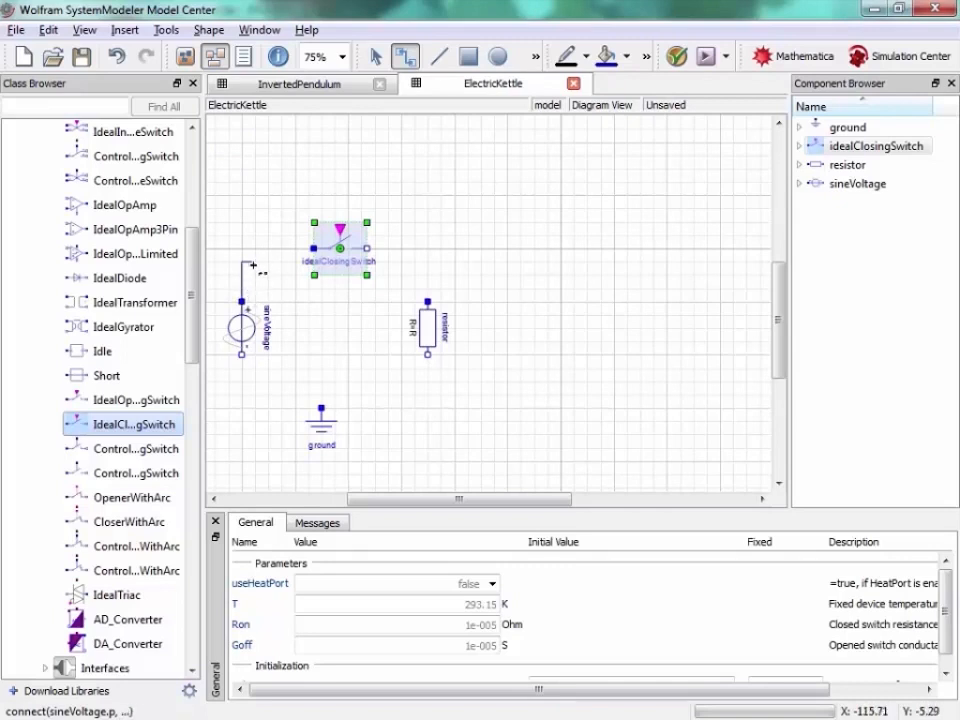
left_click(314, 253)
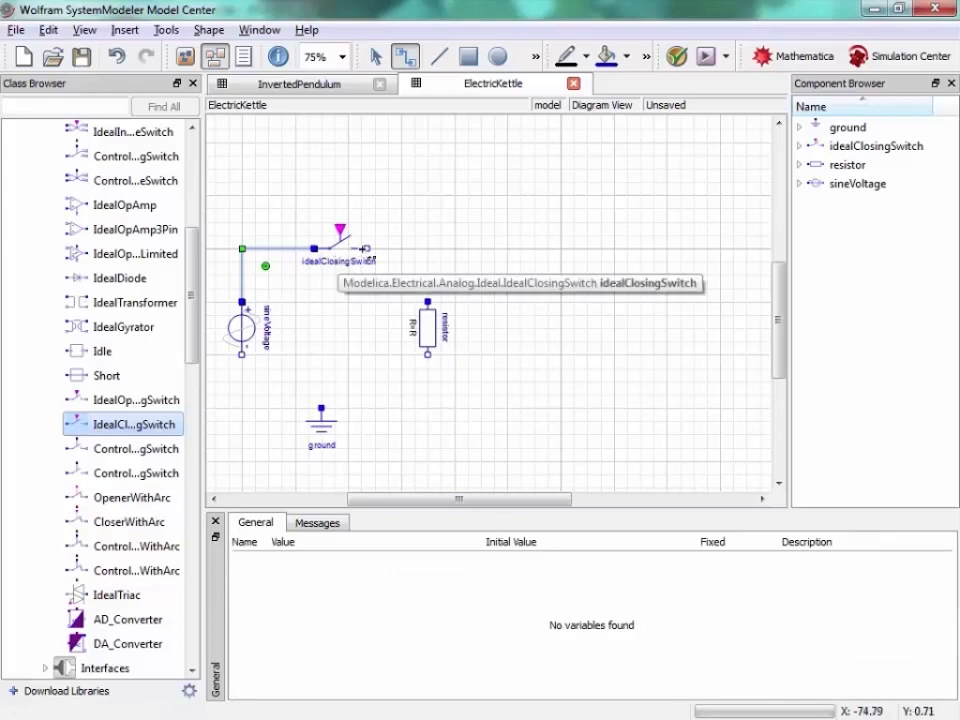
mouse_move(368, 249)
left_mouse_down()
mouse_move(394, 252)
mouse_move(431, 302)
left_mouse_up()
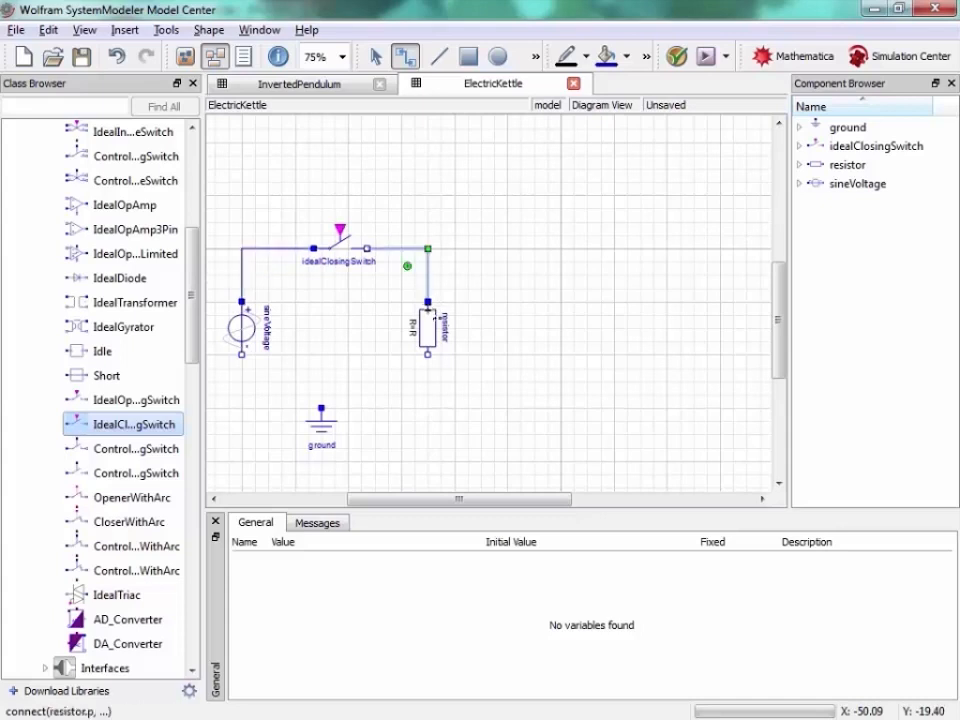
left_click_drag(428, 356, 321, 406)
left_click_drag(245, 358, 322, 403)
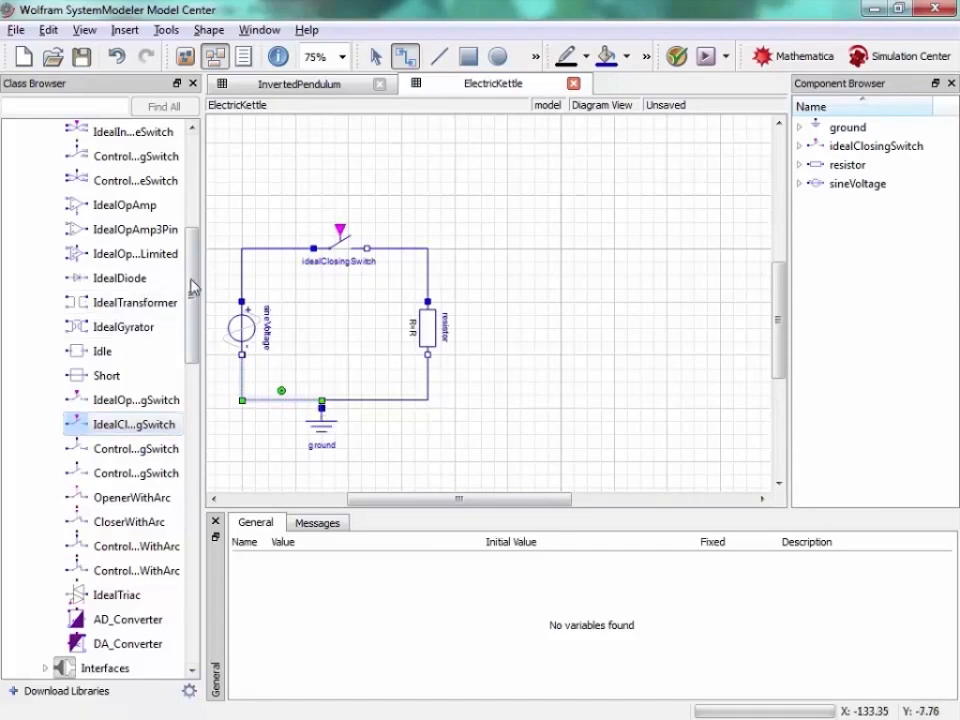
Add a HeatCapacitor from the Thermal HeatTransfer Components package above and to the right of the resistor
left_click_drag(196, 280, 193, 242)
scroll(118, 231, "up", 1)
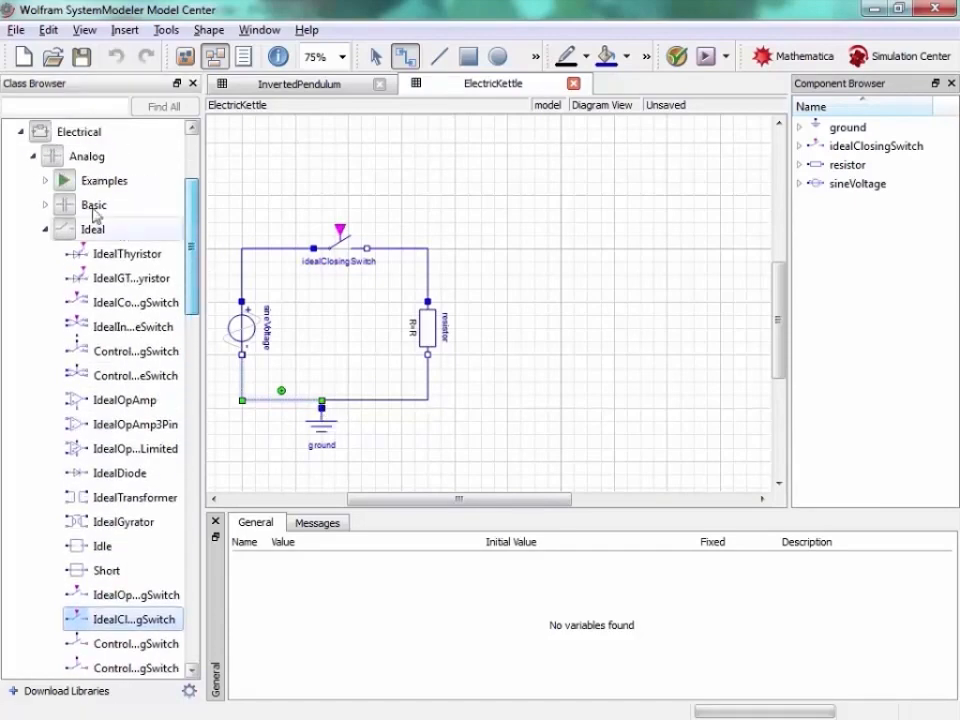
left_click(22, 131)
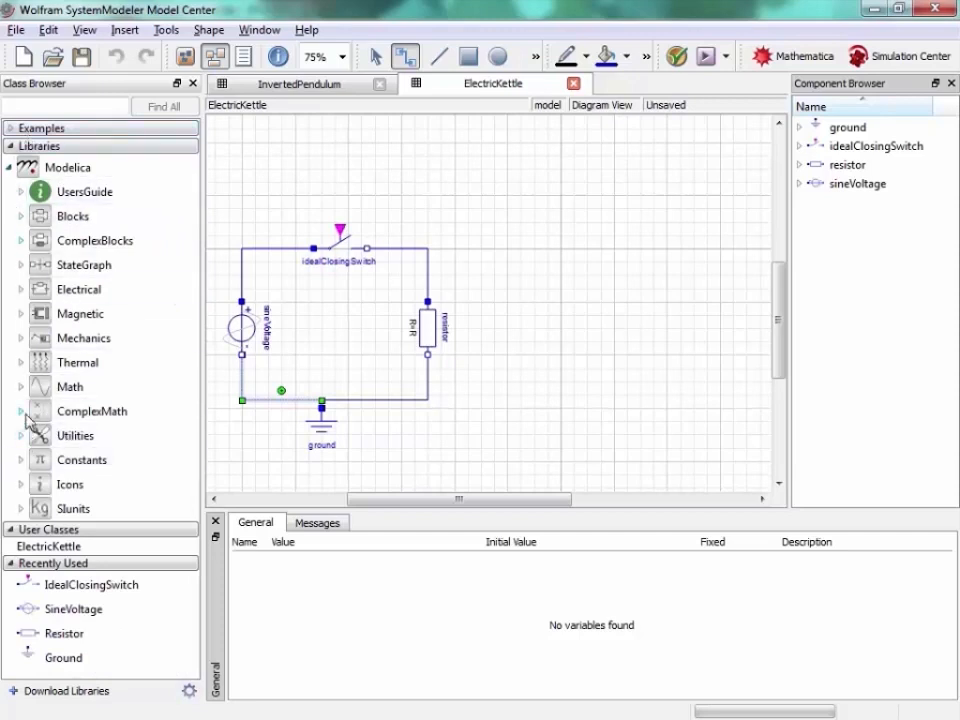
left_click(22, 363)
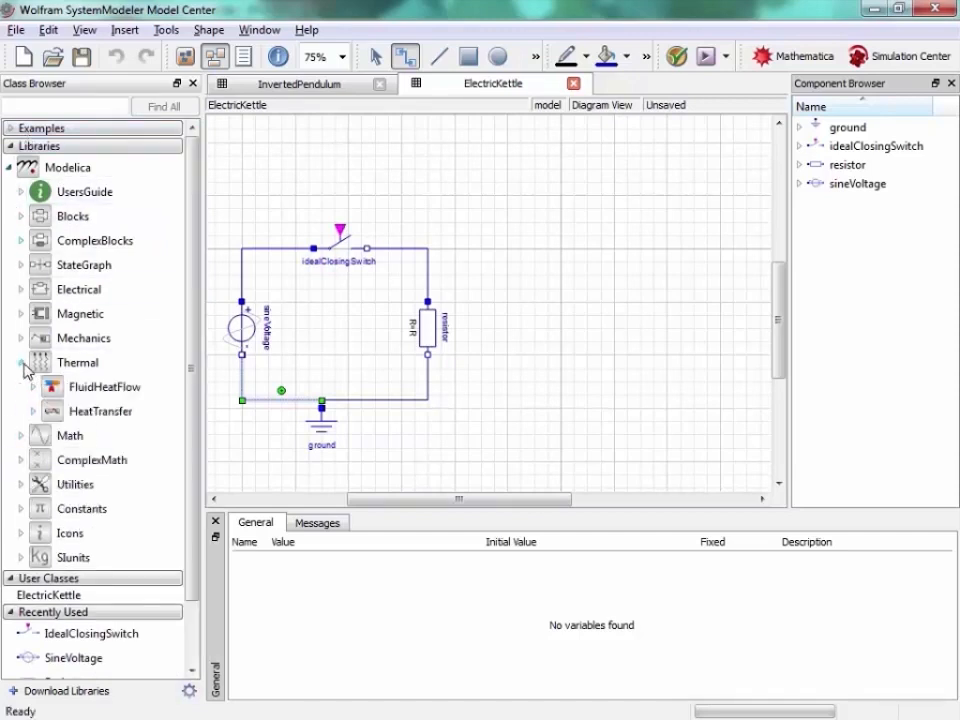
left_click(33, 411)
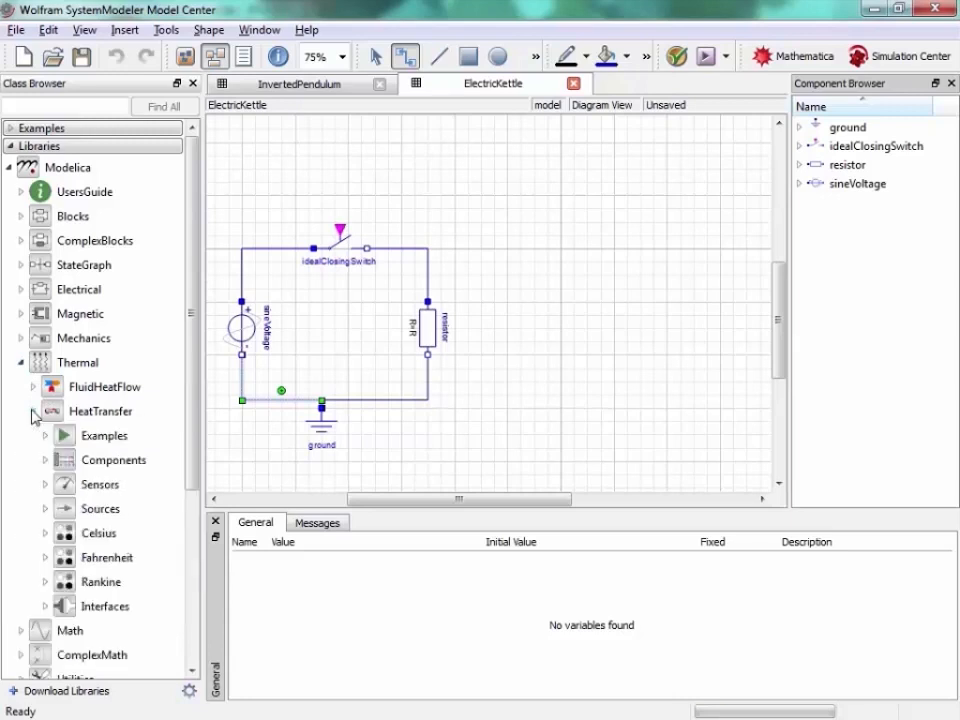
left_click(45, 460)
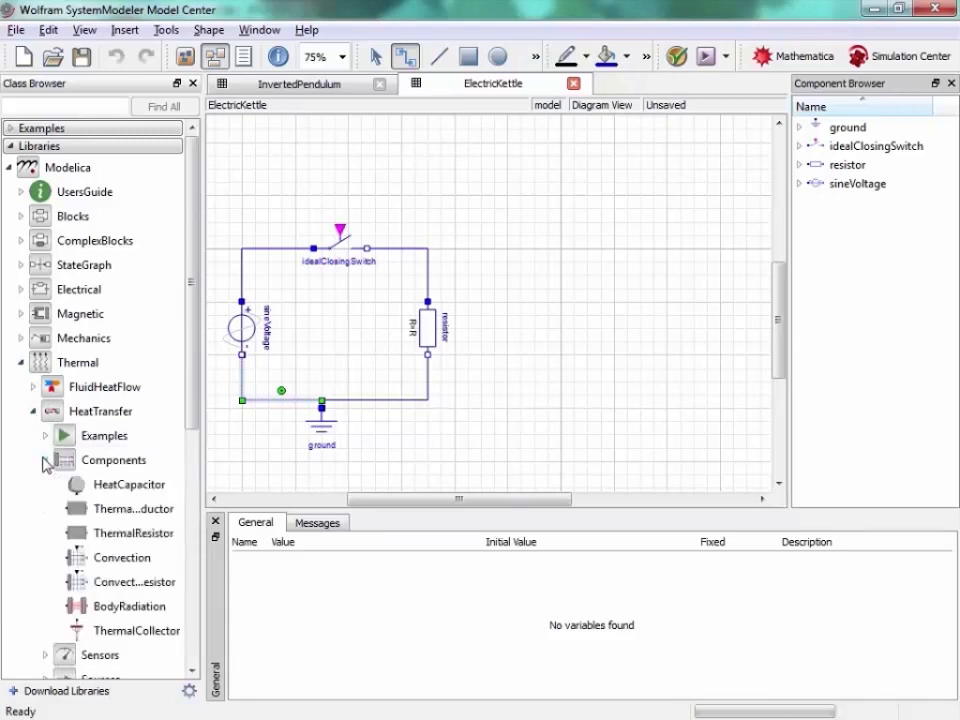
left_click_drag(104, 487, 547, 210)
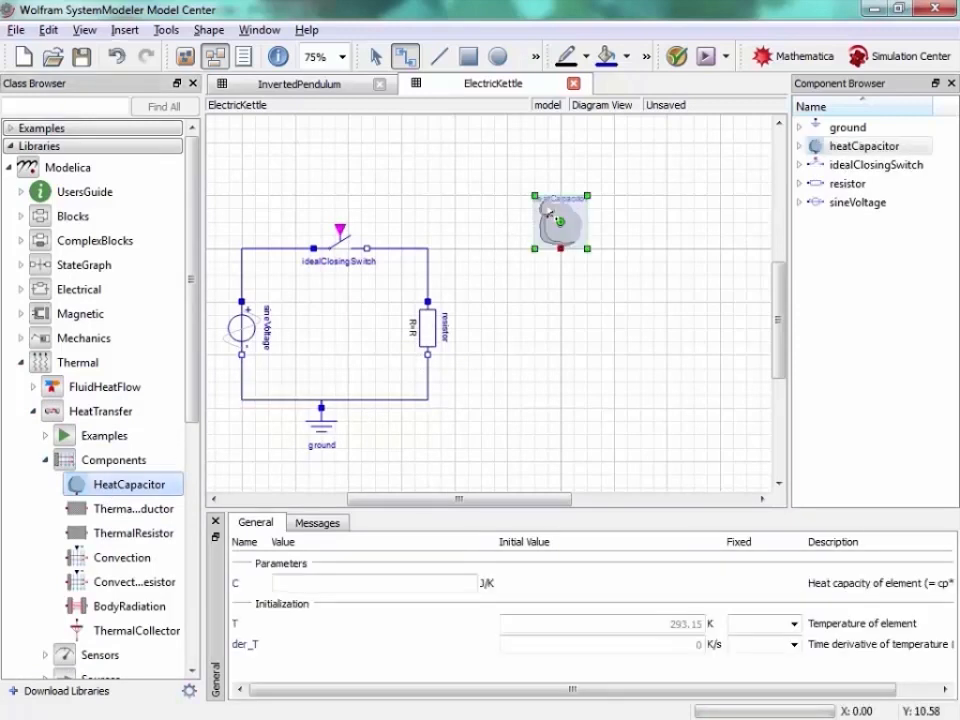
Rename the heat capacitor component as water
right_click(560, 222)
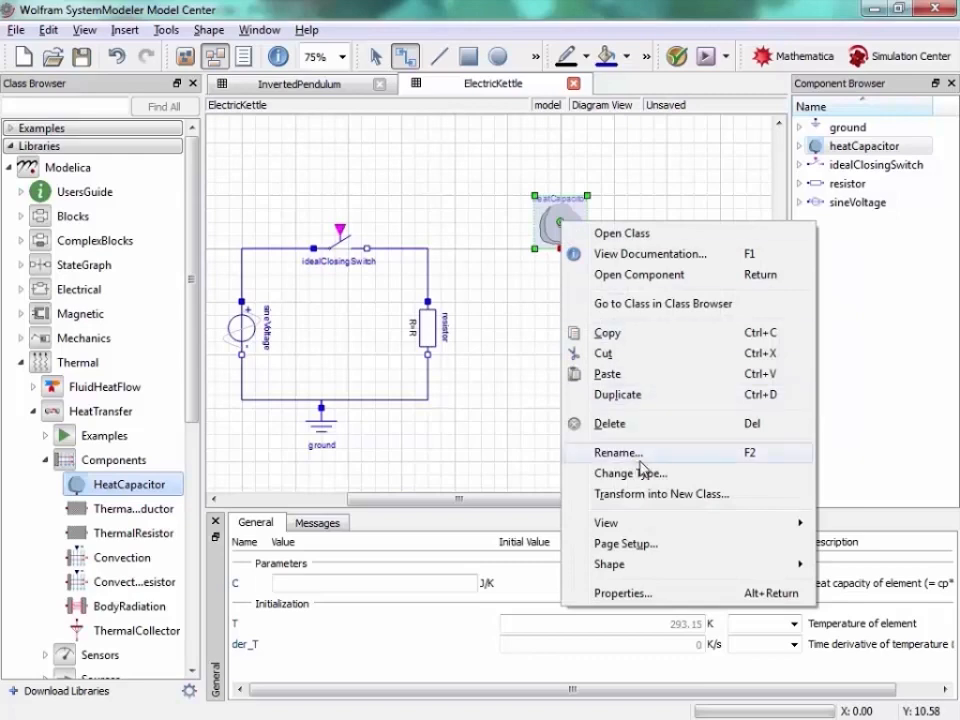
left_click(590, 453)
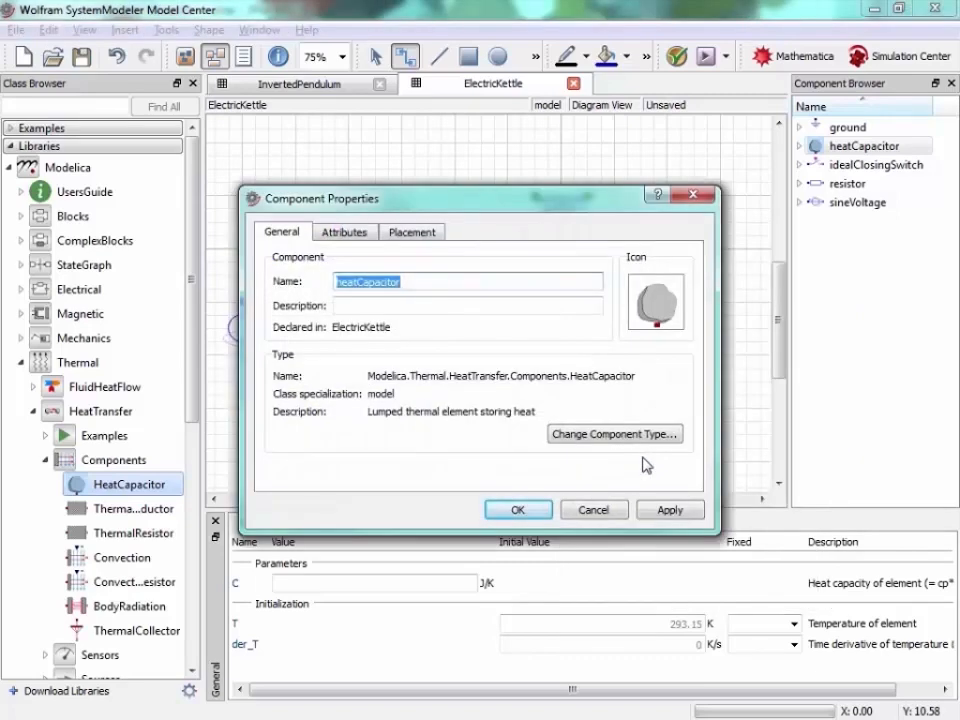
type("water")
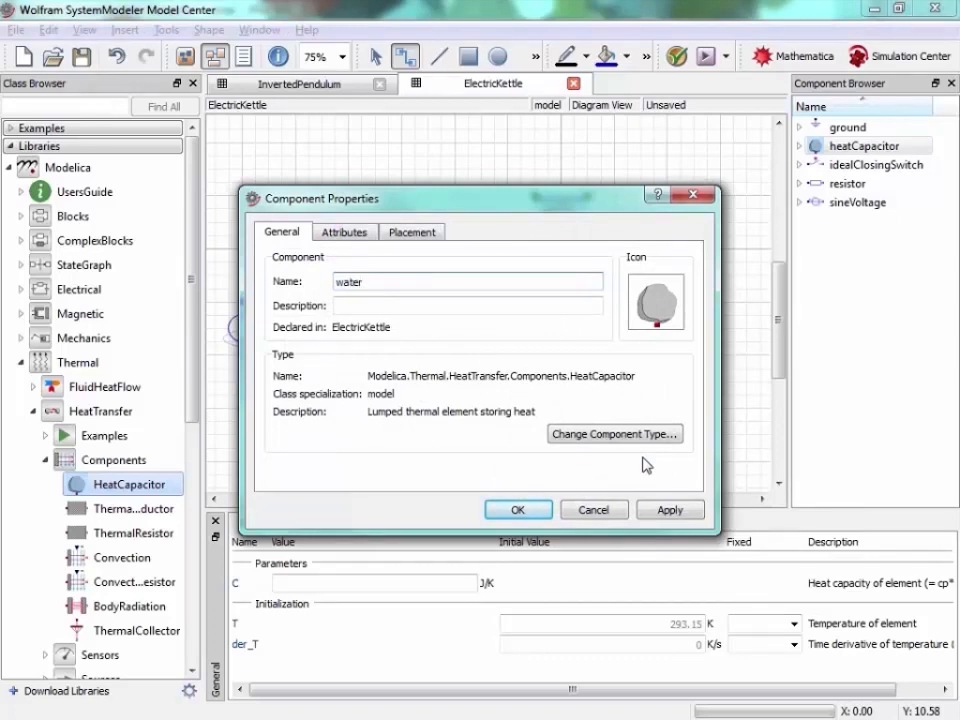
key("Return")
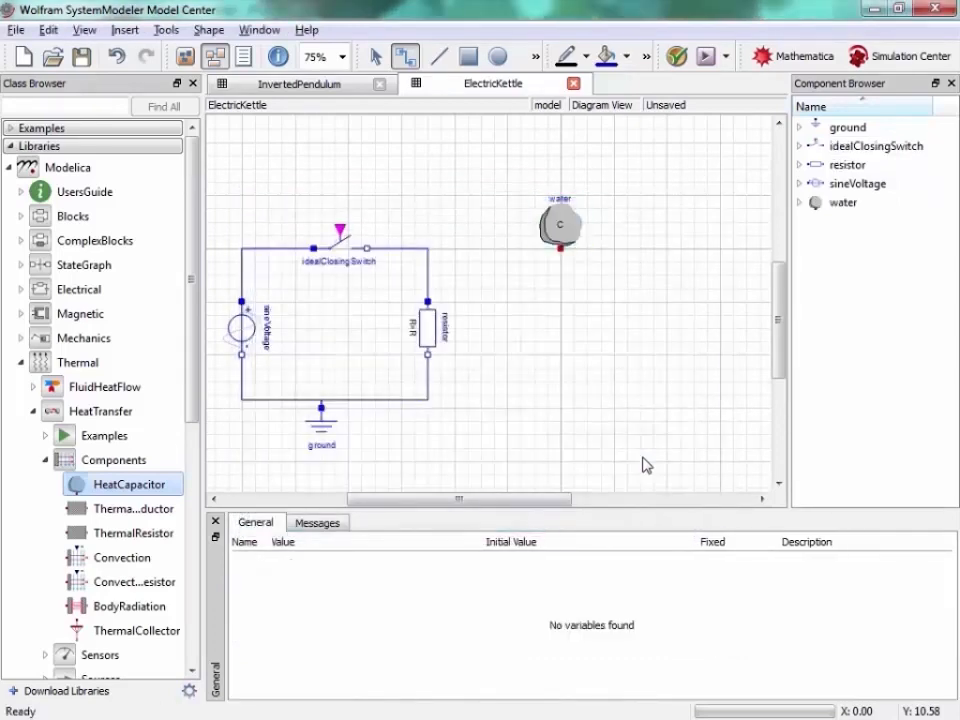
left_click(561, 252)
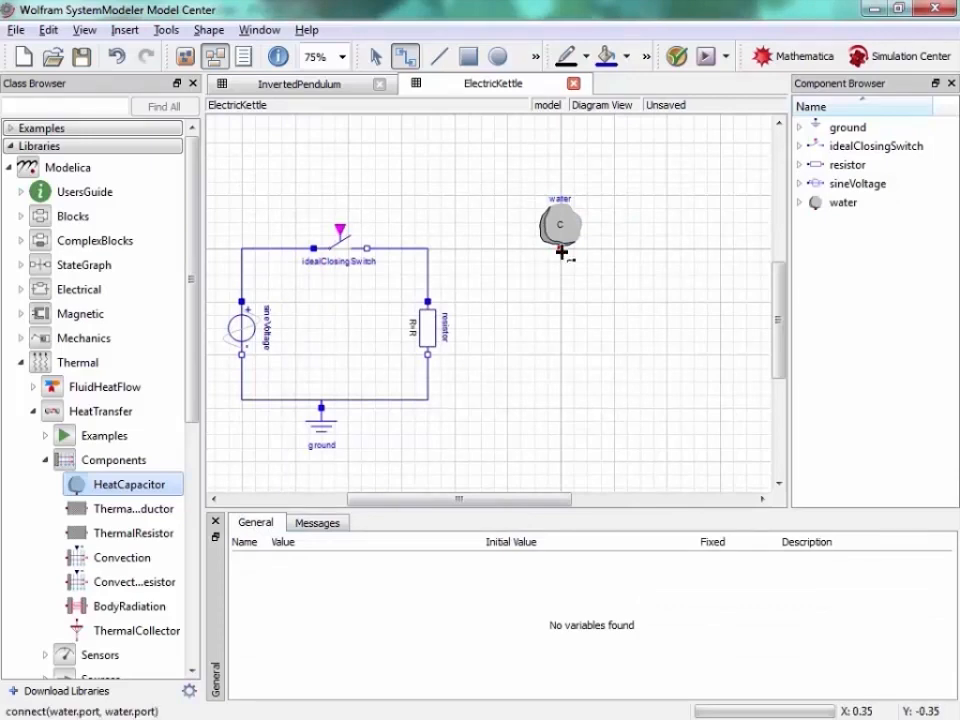
left_click(427, 300)
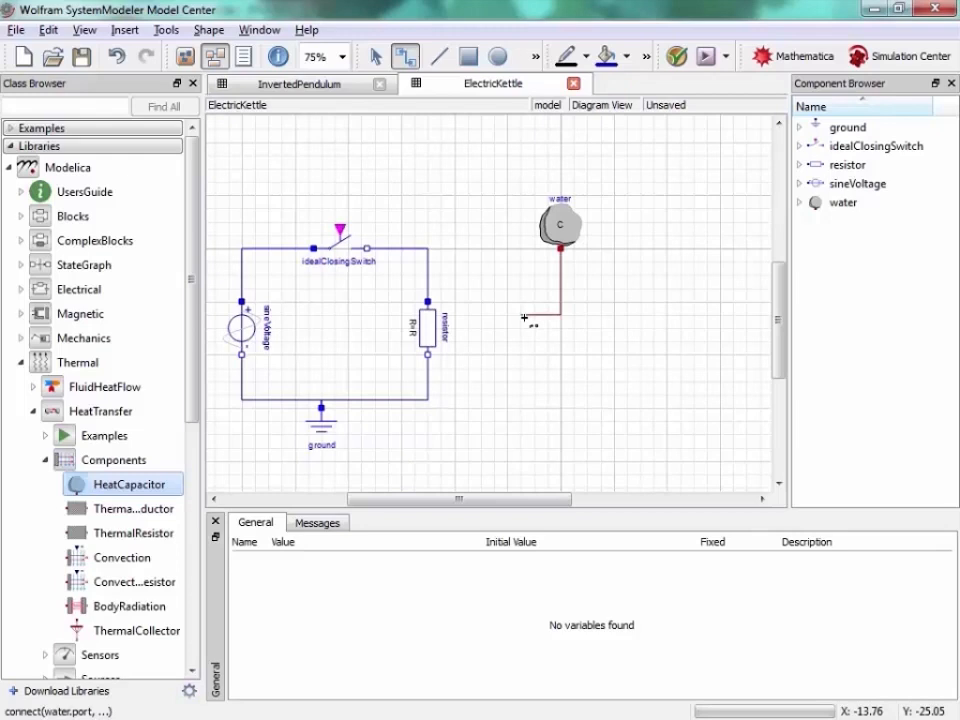
right_click(524, 318)
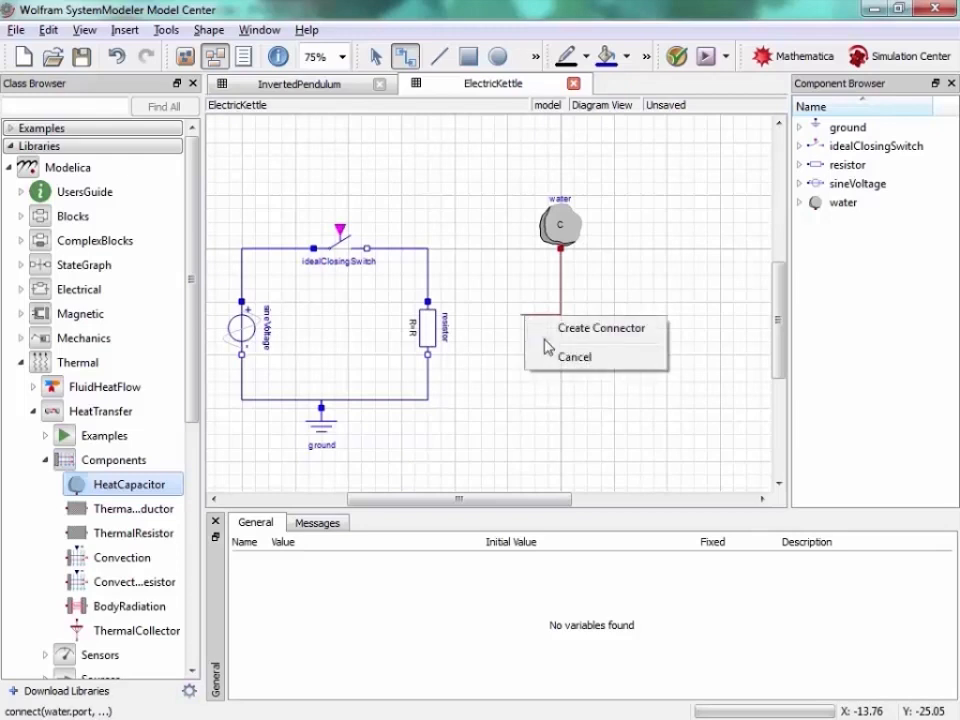
left_click(552, 356)
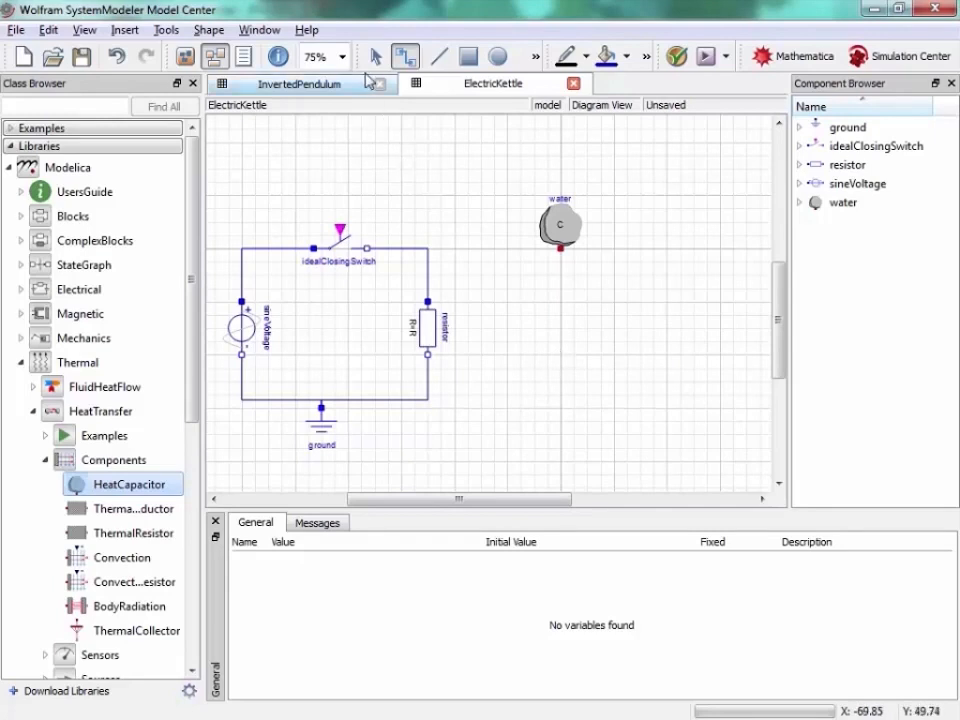
Enable the resistor's heat port by setting its useHeatPort parameter to true
left_click(377, 57)
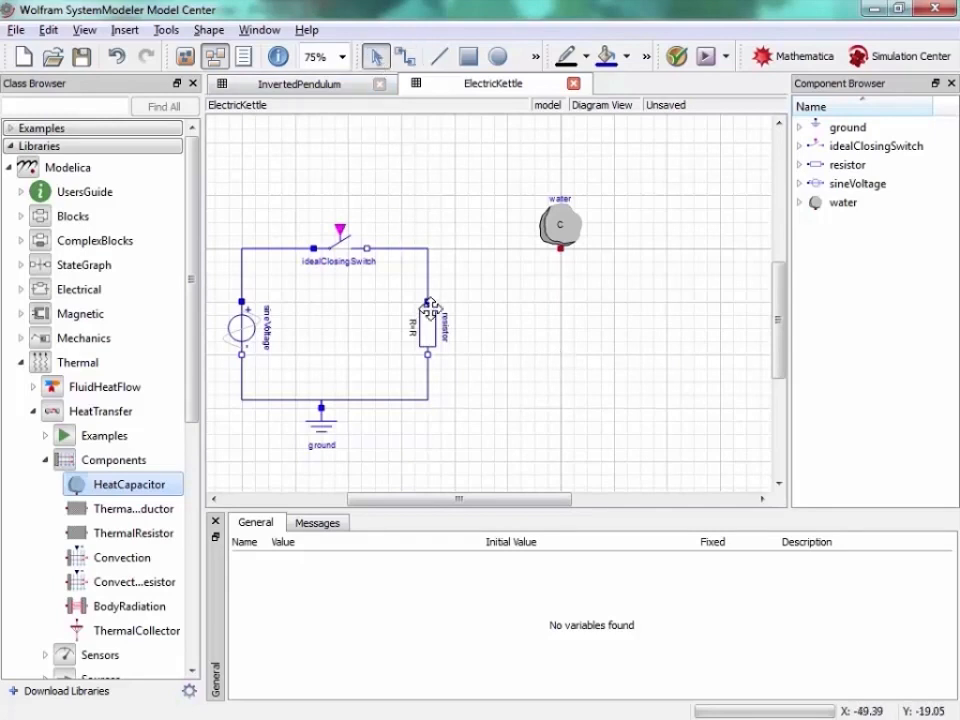
left_click(431, 329)
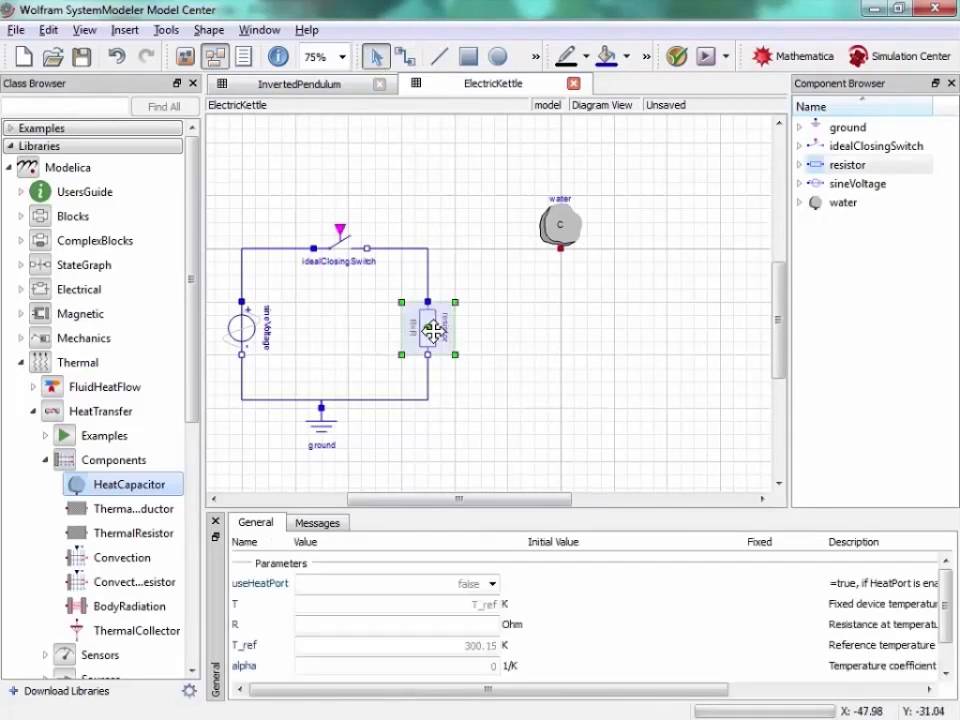
left_click(492, 583)
left_click(446, 612)
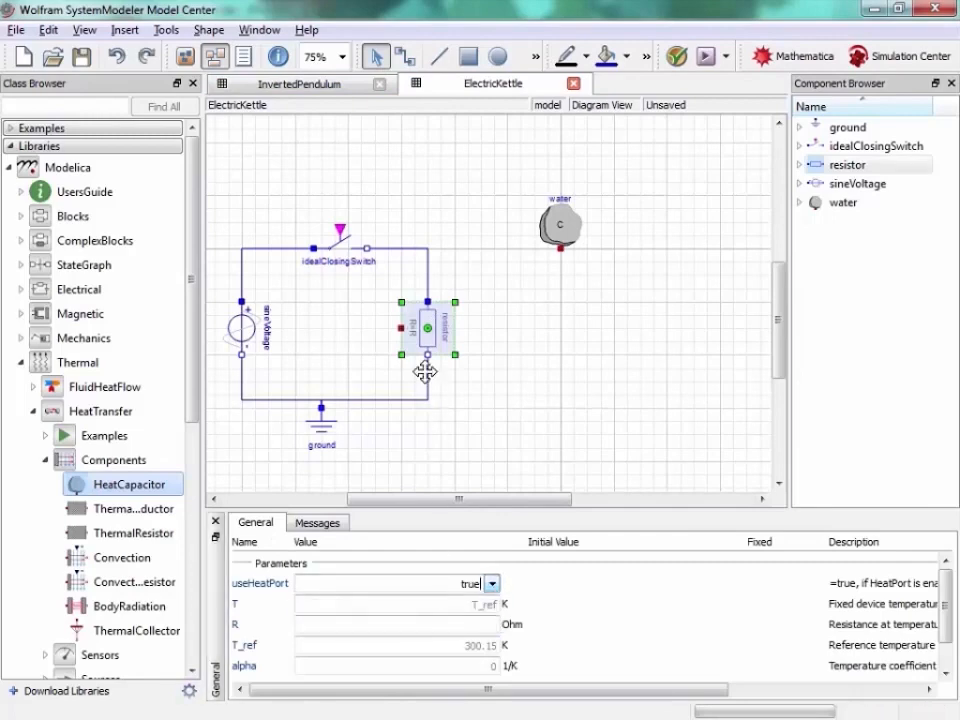
Flip the resistor horizontally so its heat port faces the water component, and connect that port to the water's port
right_click(424, 320)
mouse_move(615, 652)
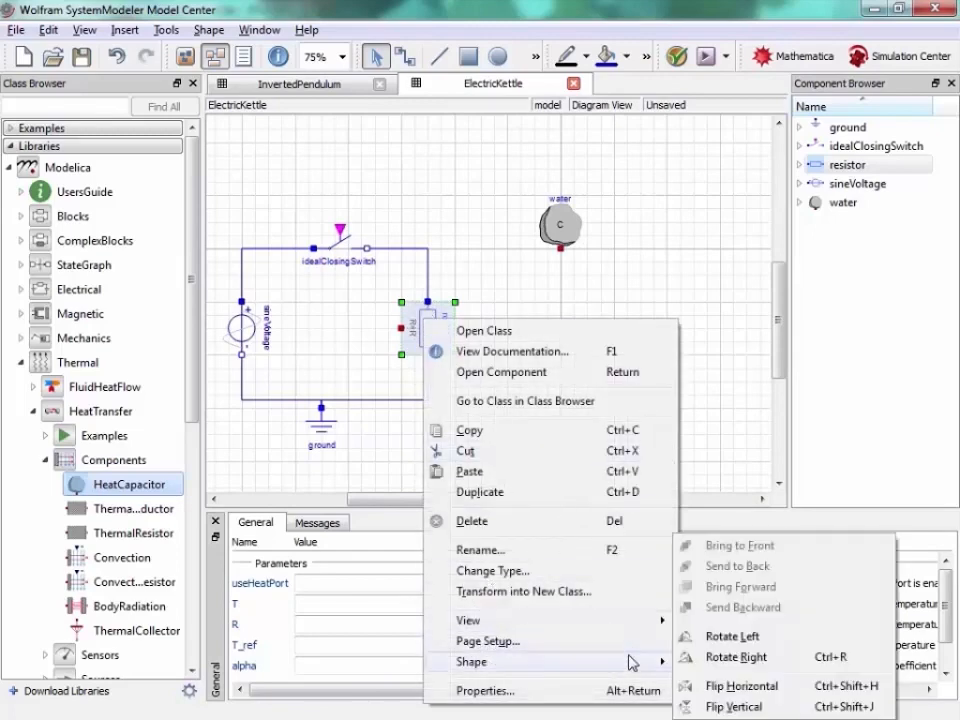
left_click(757, 687)
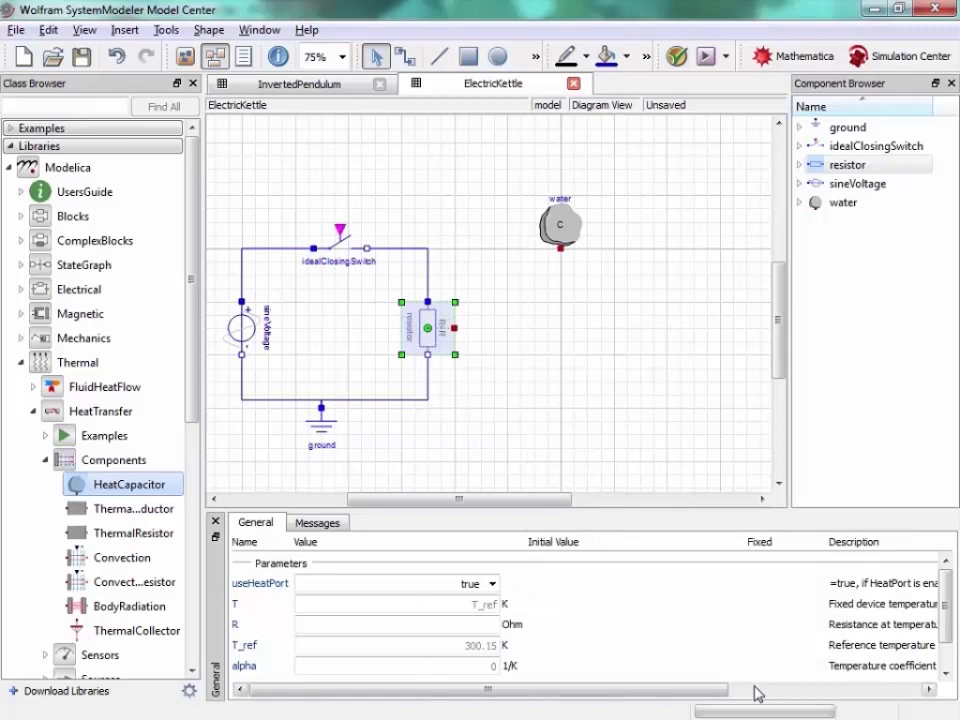
left_click(531, 412)
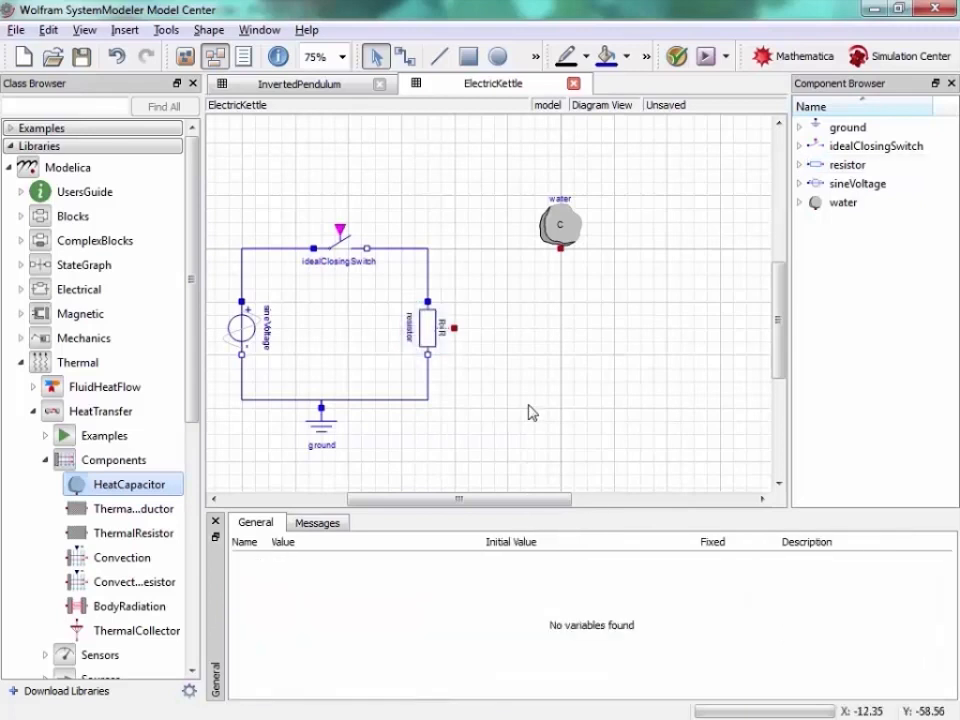
left_click(405, 57)
mouse_move(455, 328)
left_mouse_down()
mouse_move(574, 274)
mouse_move(561, 252)
left_mouse_up()
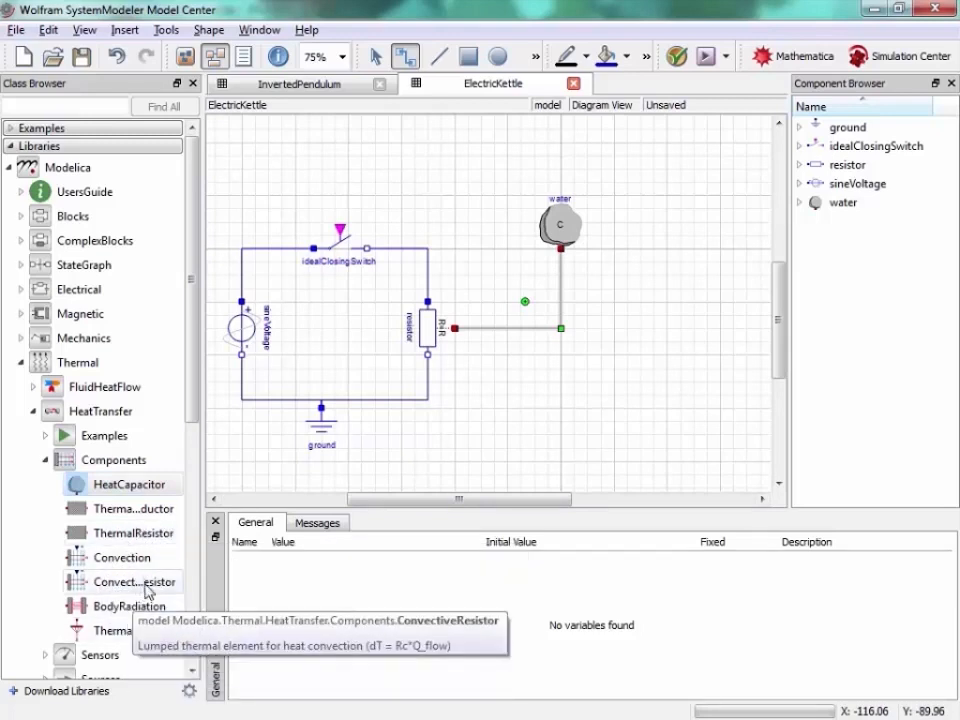
Add a BodyRadiation component below the water, rotate it right and connect its upper port to the water's port
left_click_drag(95, 609, 545, 390)
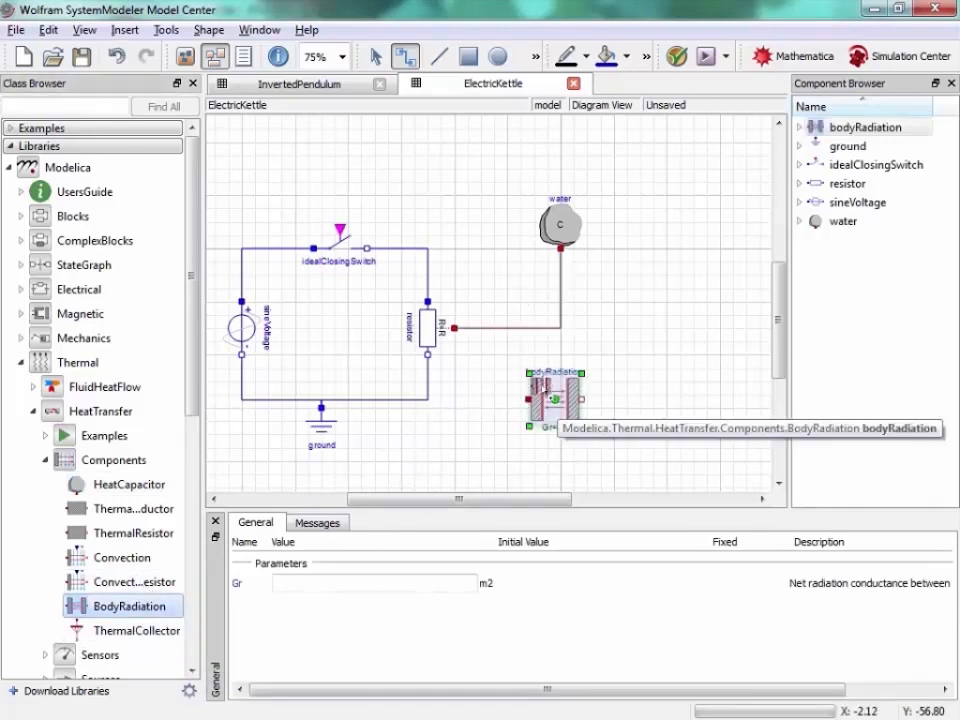
key("ctrl+r")
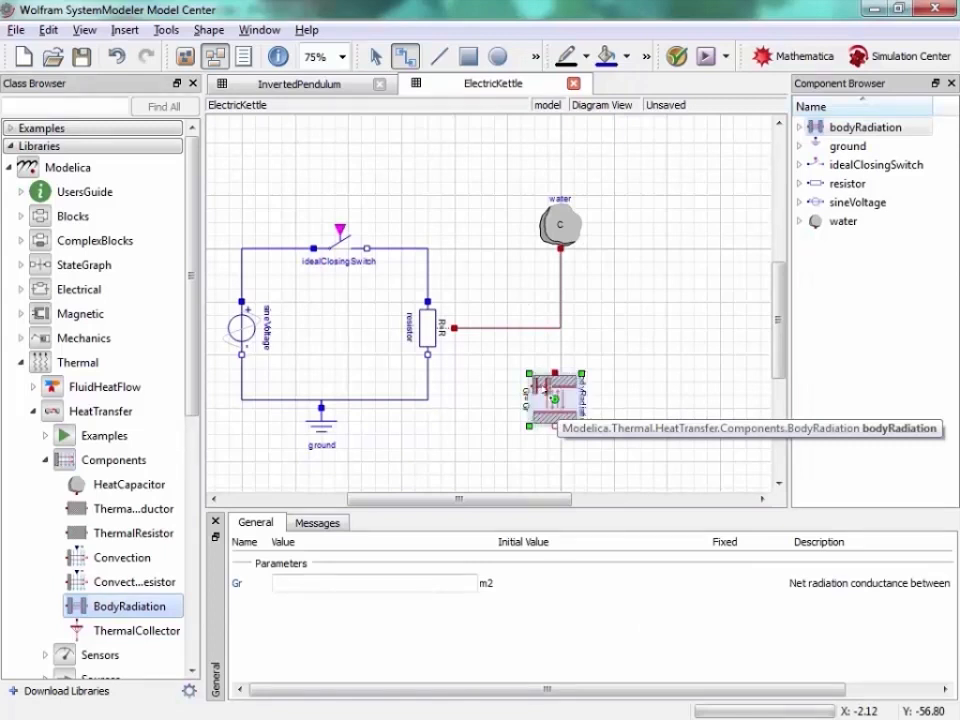
left_click_drag(560, 252, 557, 376)
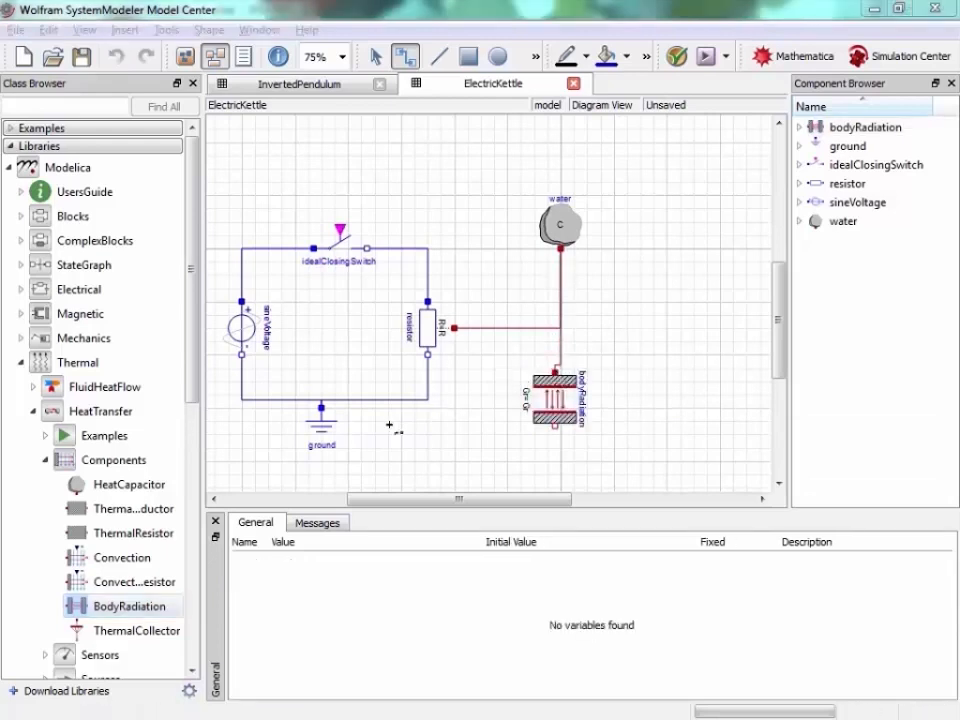
Add a FixedTemperature source from the HeatTransfer Celsius package below and left of the body radiation, and connect it to the radiation's lower port
left_click_drag(193, 388, 193, 456)
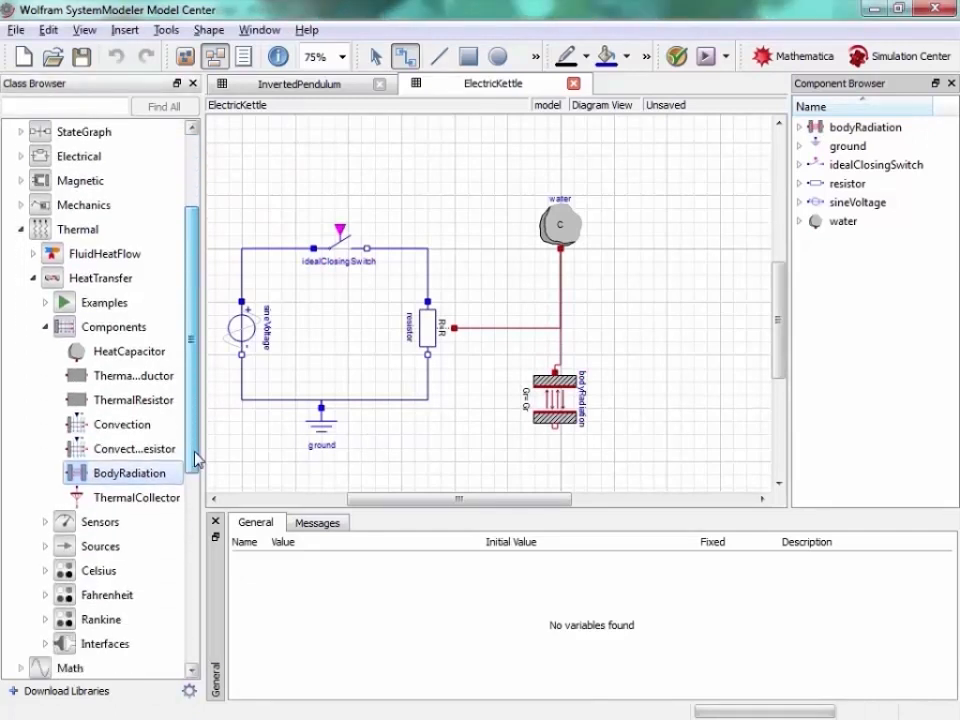
left_click(45, 547)
scroll(140, 520, "down", 1)
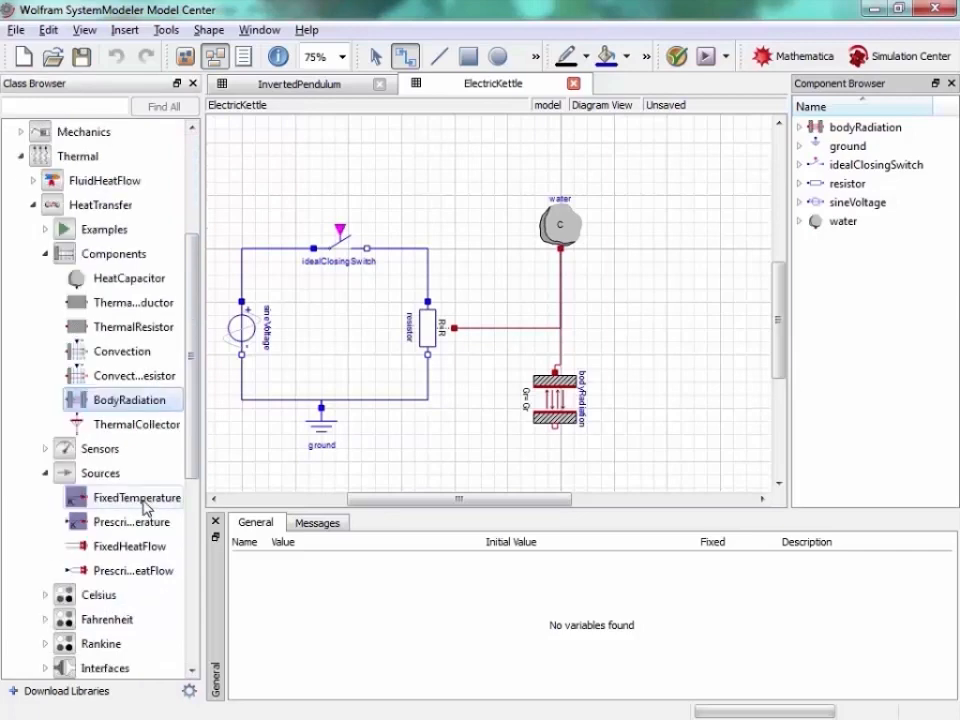
left_click(45, 596)
scroll(47, 598, "down", 2)
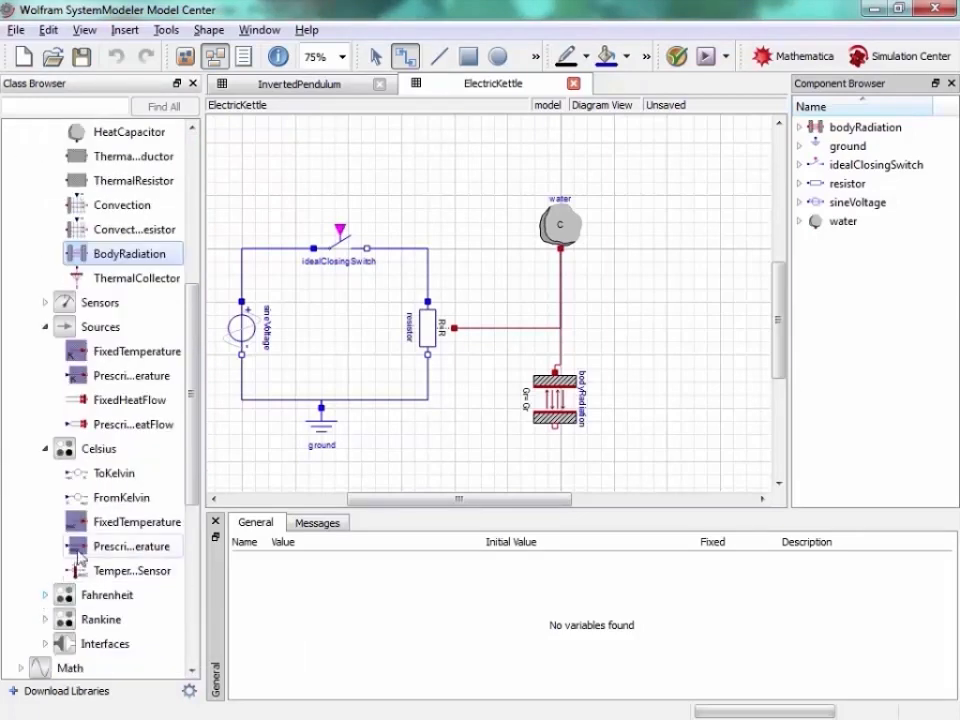
mouse_move(76, 521)
left_mouse_down()
mouse_move(392, 491)
mouse_move(464, 454)
mouse_move(572, 454)
mouse_move(553, 424)
mouse_move(553, 399)
left_mouse_up()
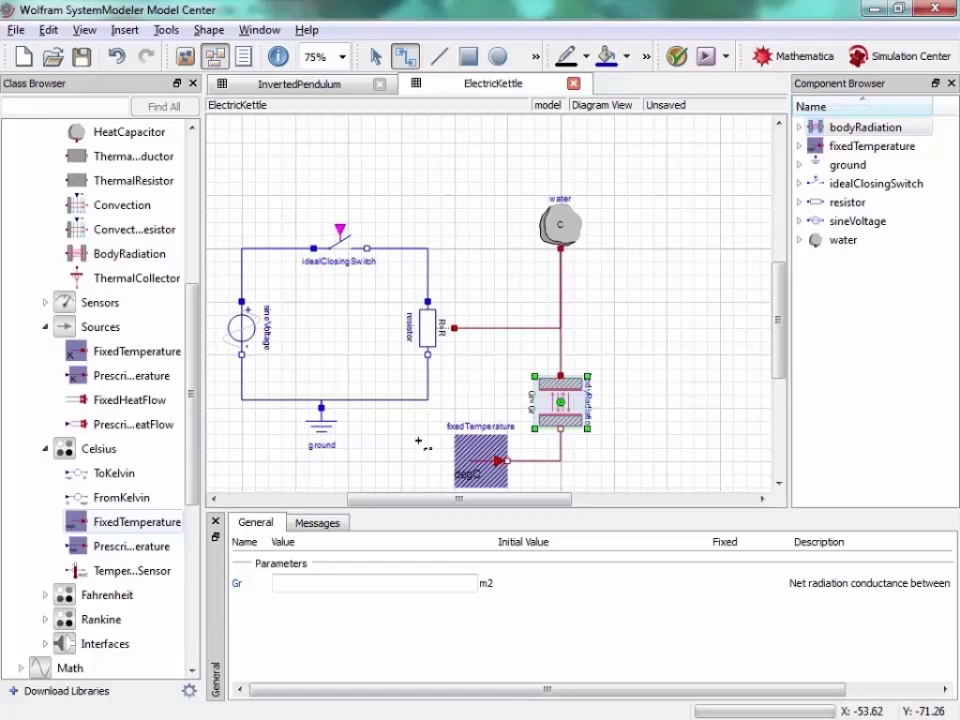
Add a Celsius TemperatureSensor to the right of the water's heat connection and connect its port to the water's port
left_click_drag(120, 571, 627, 318)
left_click_drag(559, 249, 613, 332)
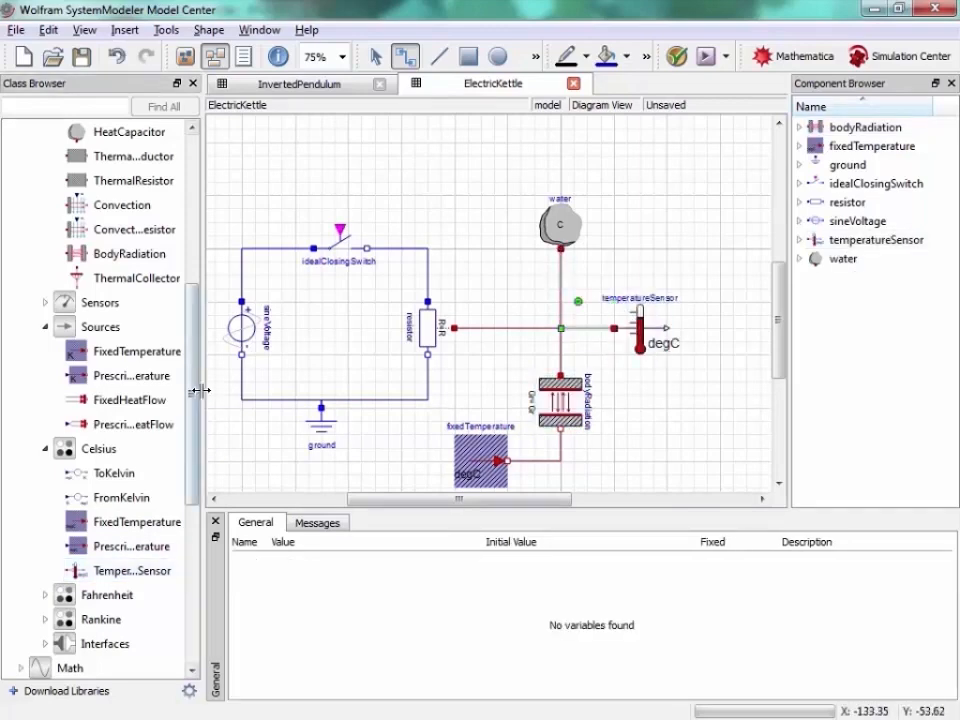
Open the documentation of the OnOffController block in the Modelica Blocks Logical package
left_click_drag(195, 397, 188, 243)
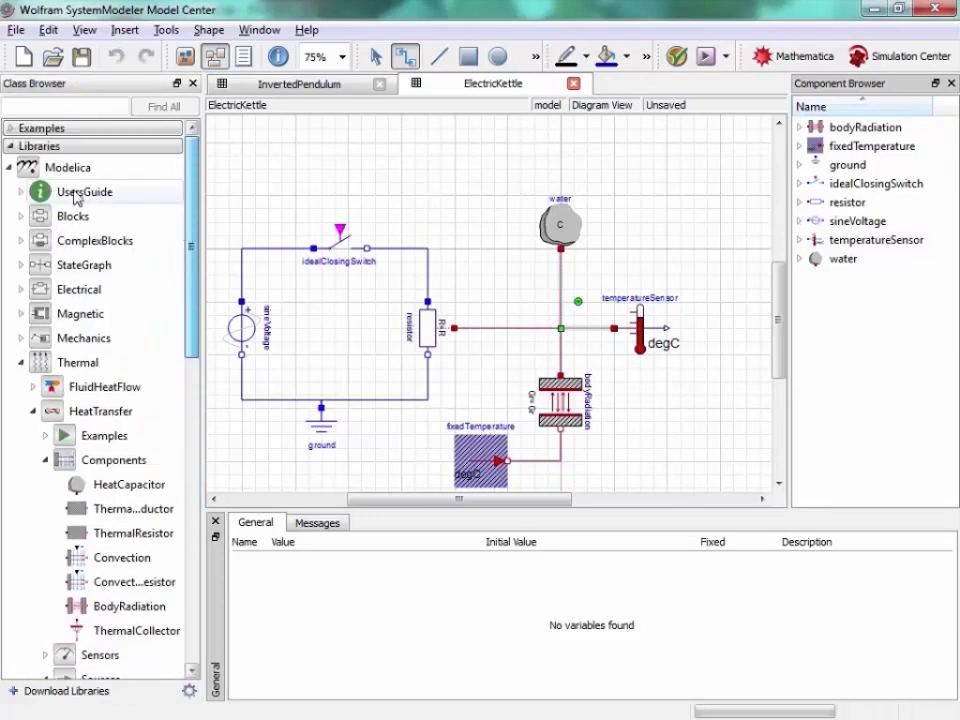
left_click(22, 217)
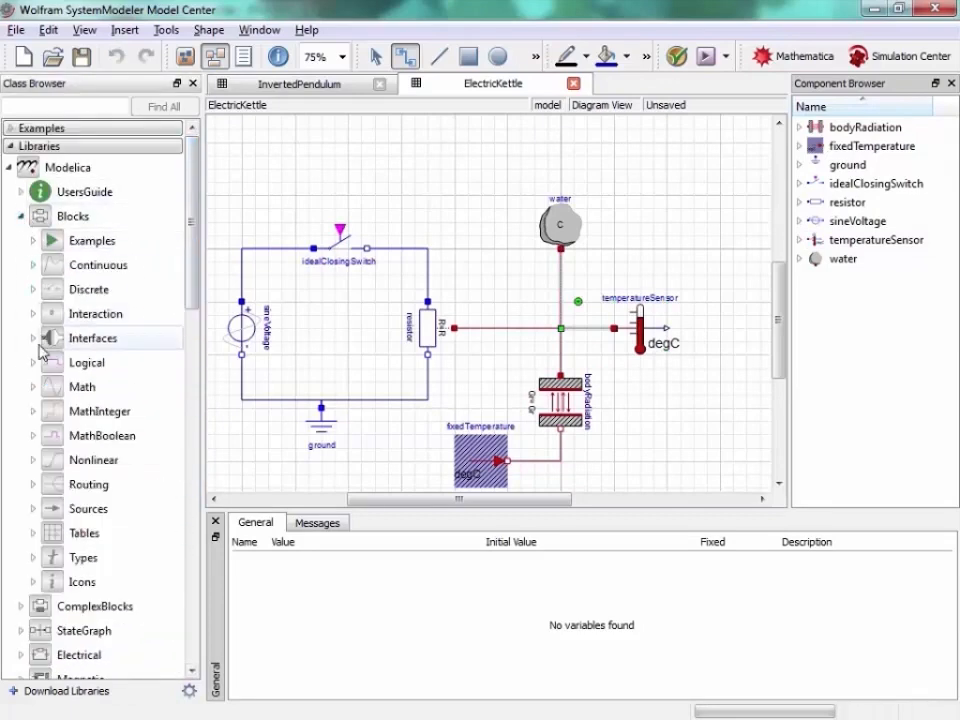
left_click(34, 364)
scroll(45, 410, "down", 5)
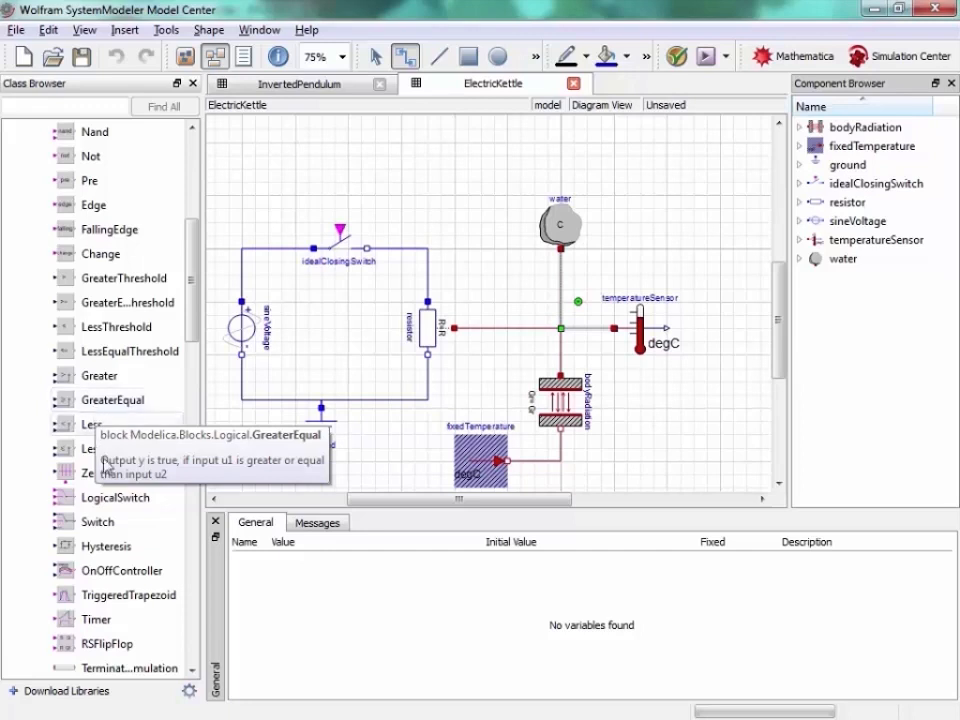
left_click(127, 575)
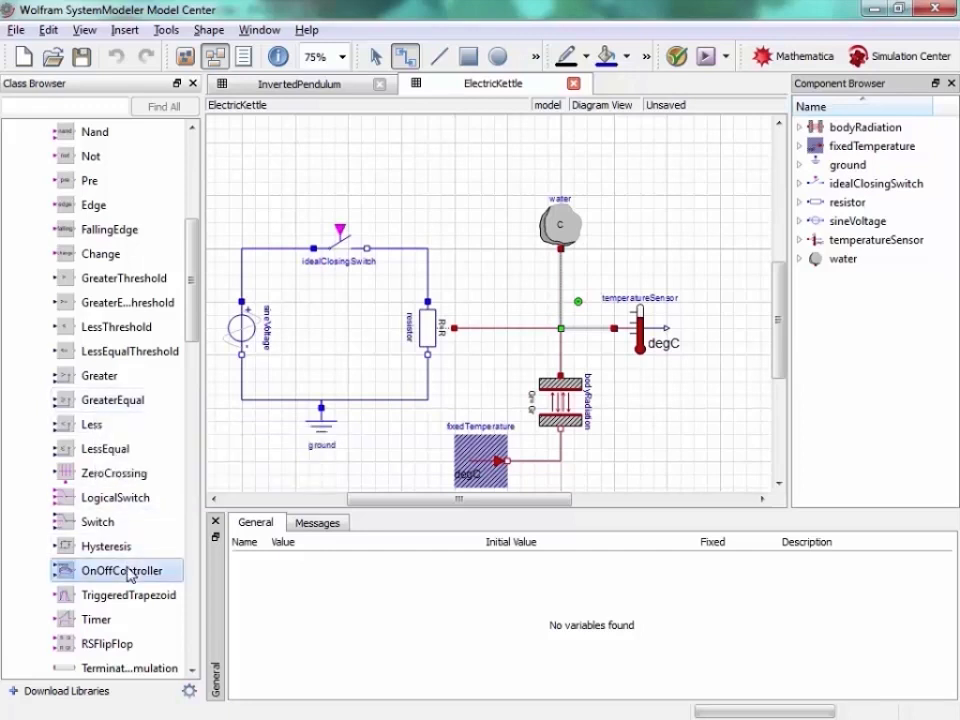
right_click(128, 575)
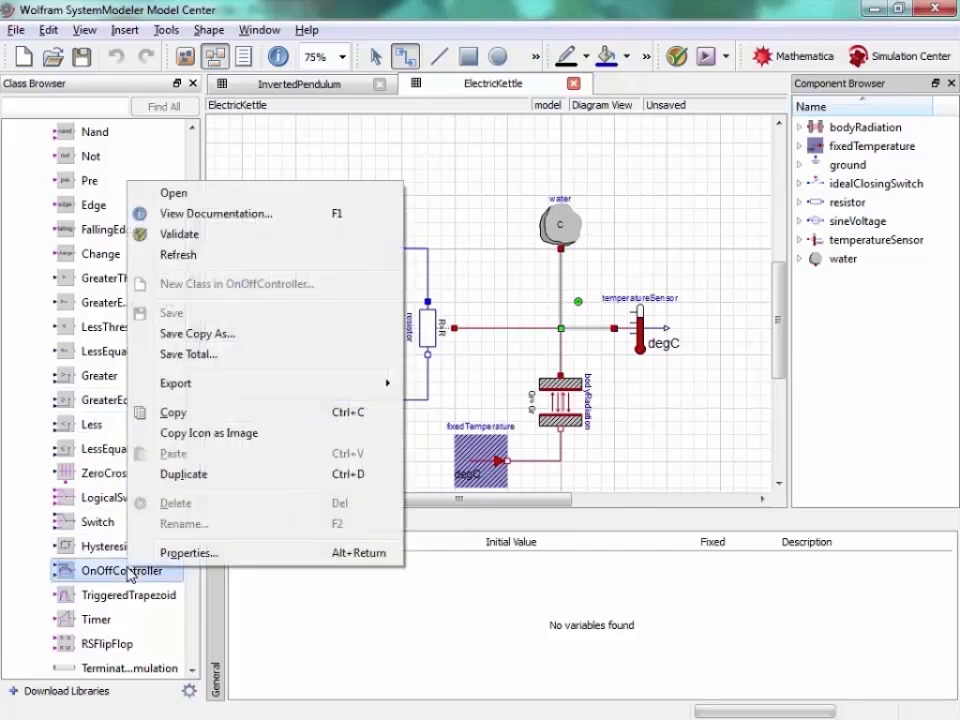
left_click(283, 215)
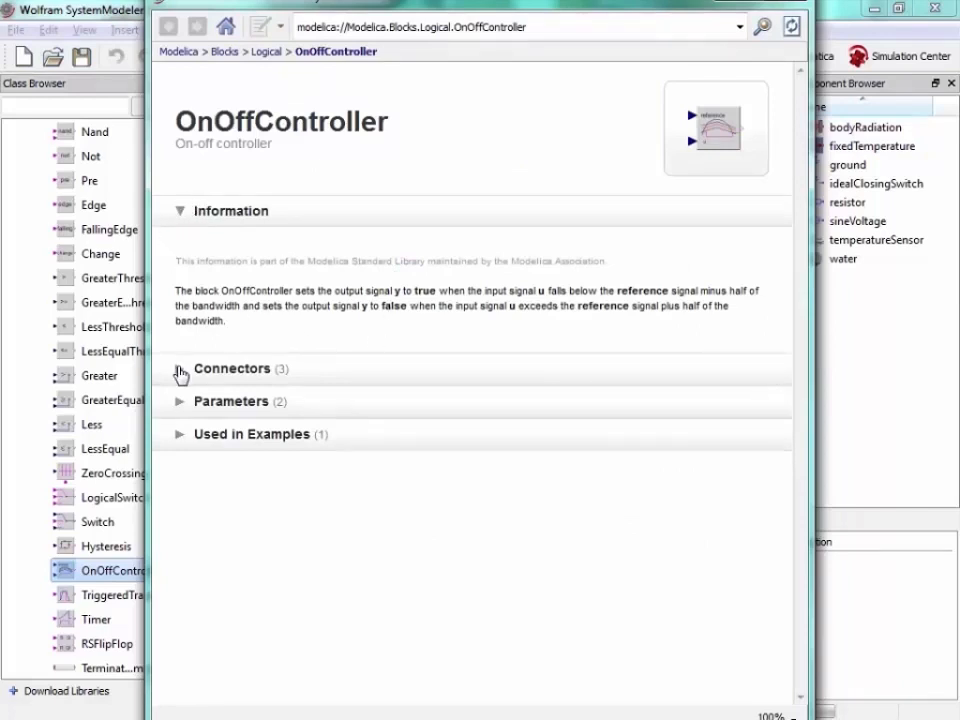
Examine the connectors, parameters and example uses listed in the OnOffController documentation
left_click(181, 370)
left_click(181, 370)
left_click(183, 403)
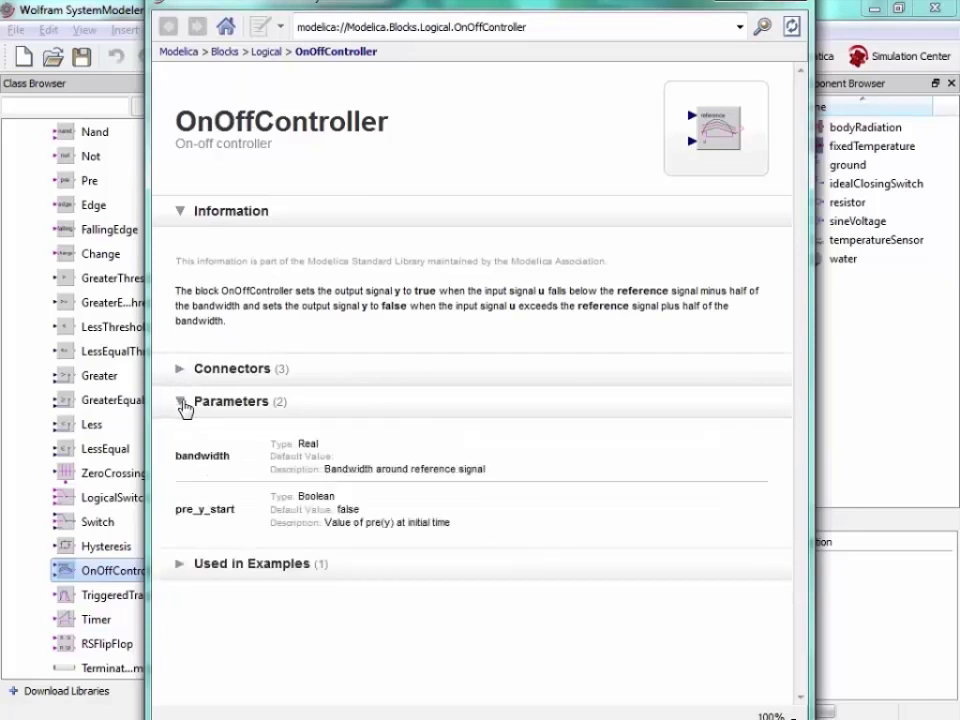
left_click(182, 403)
left_click(183, 438)
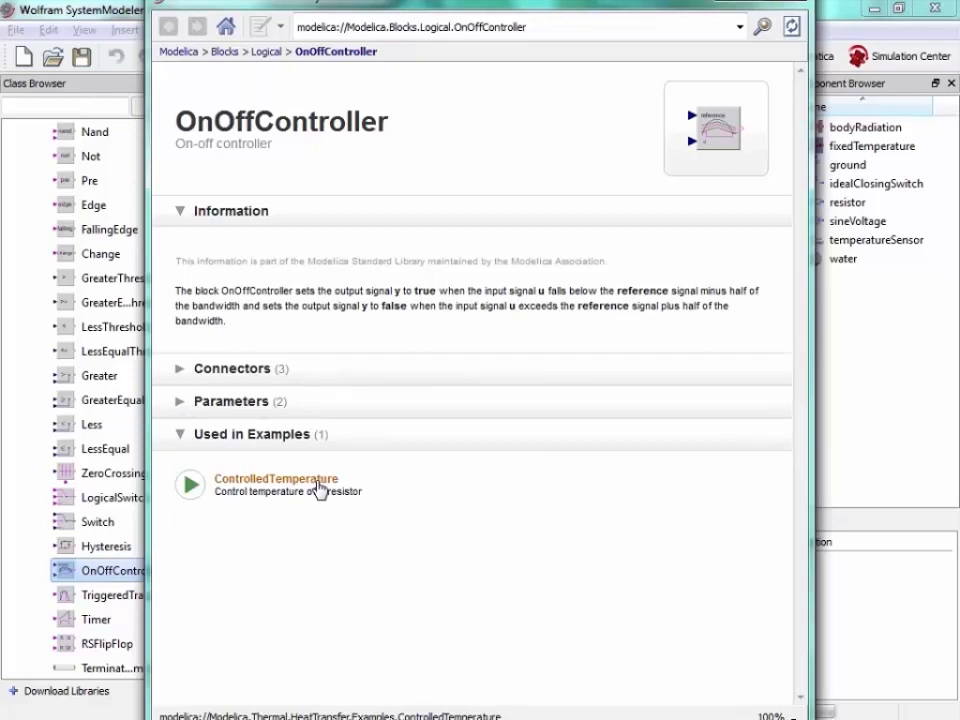
Open the documentation of the ControlledTemperature example that uses the controller and examine its diagram and information
left_click(318, 484)
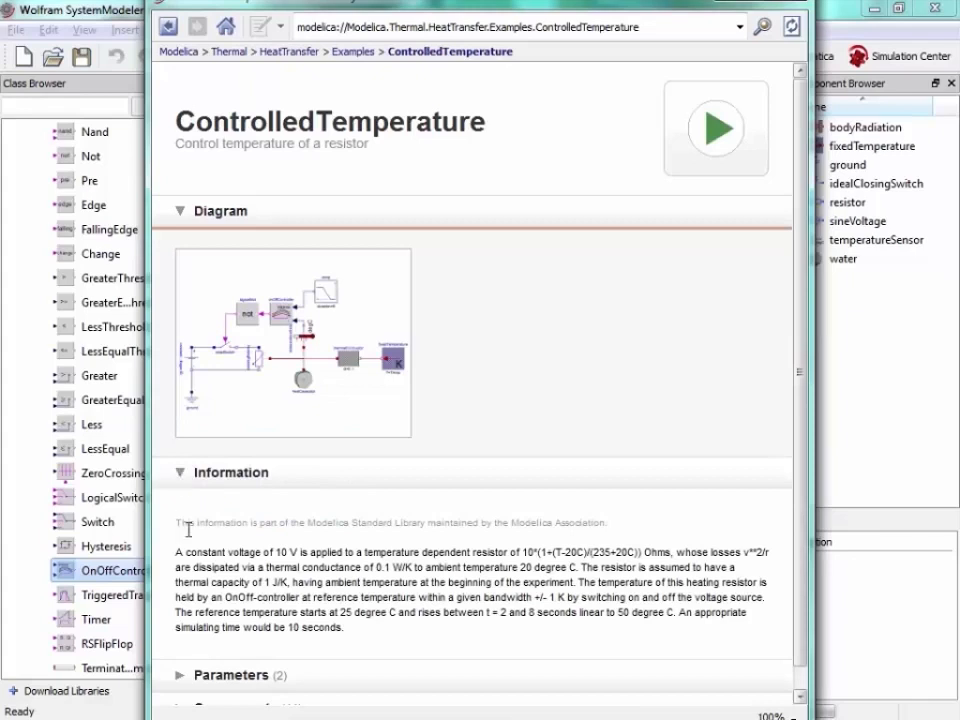
left_click(179, 474)
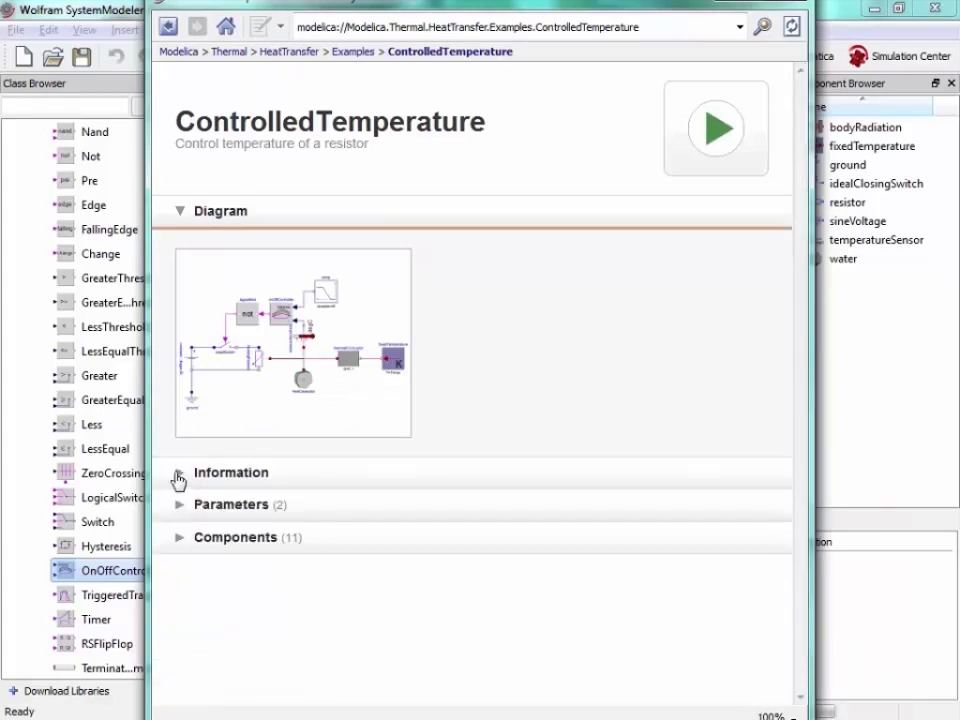
left_click(178, 476)
left_click(178, 476)
Open the ControlledTemperature example model, examine how its on-off controller is wired in the diagram, and close the model
left_click(471, 52)
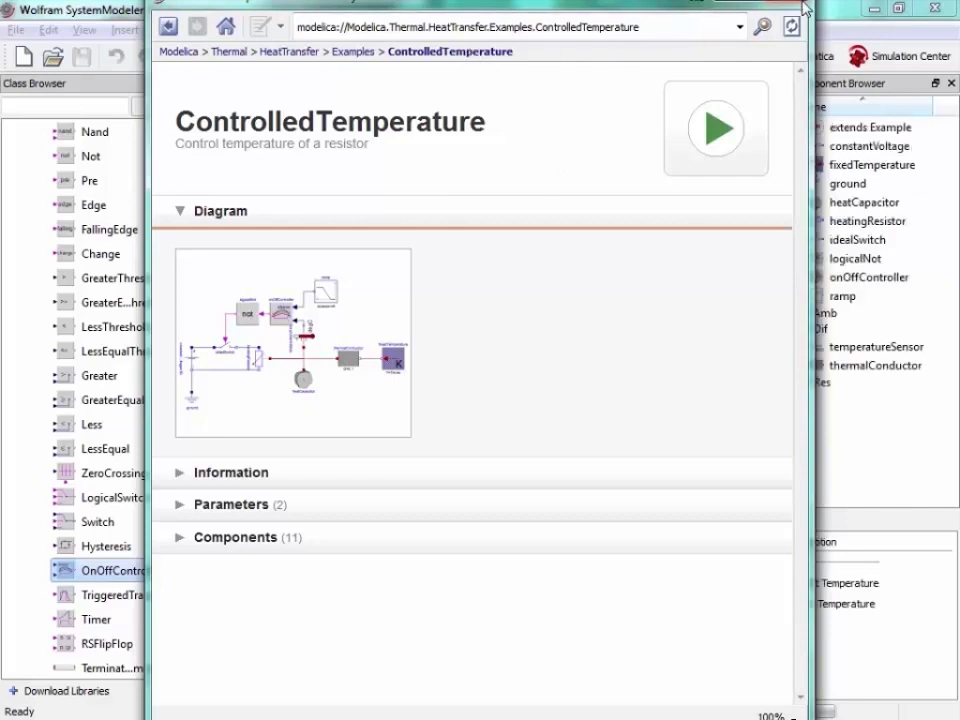
left_click_drag(677, 8, 664, 43)
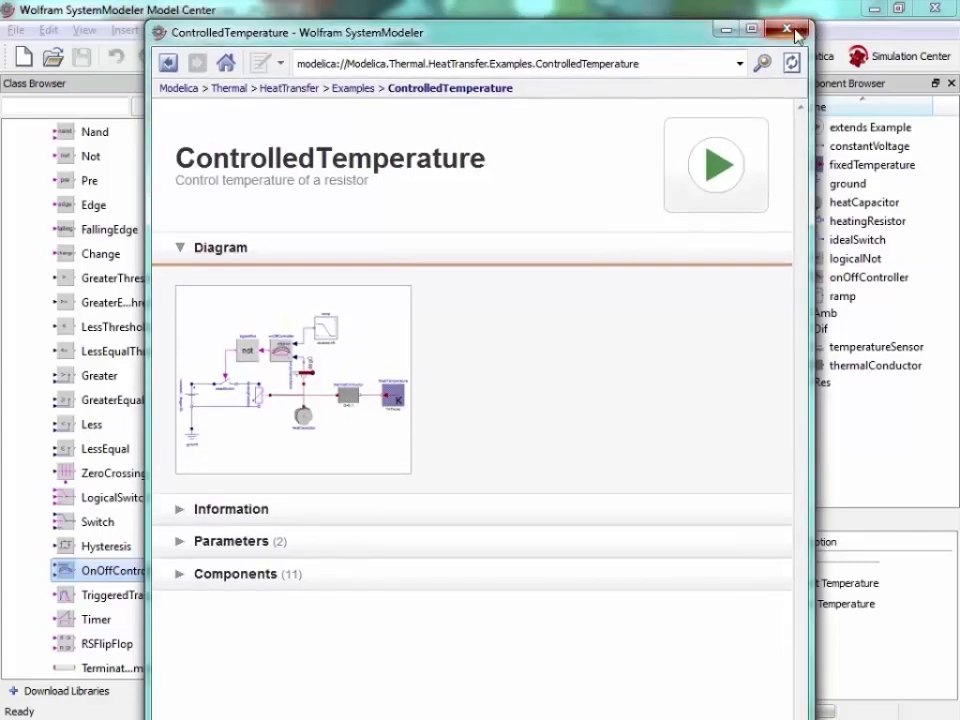
left_click(799, 28)
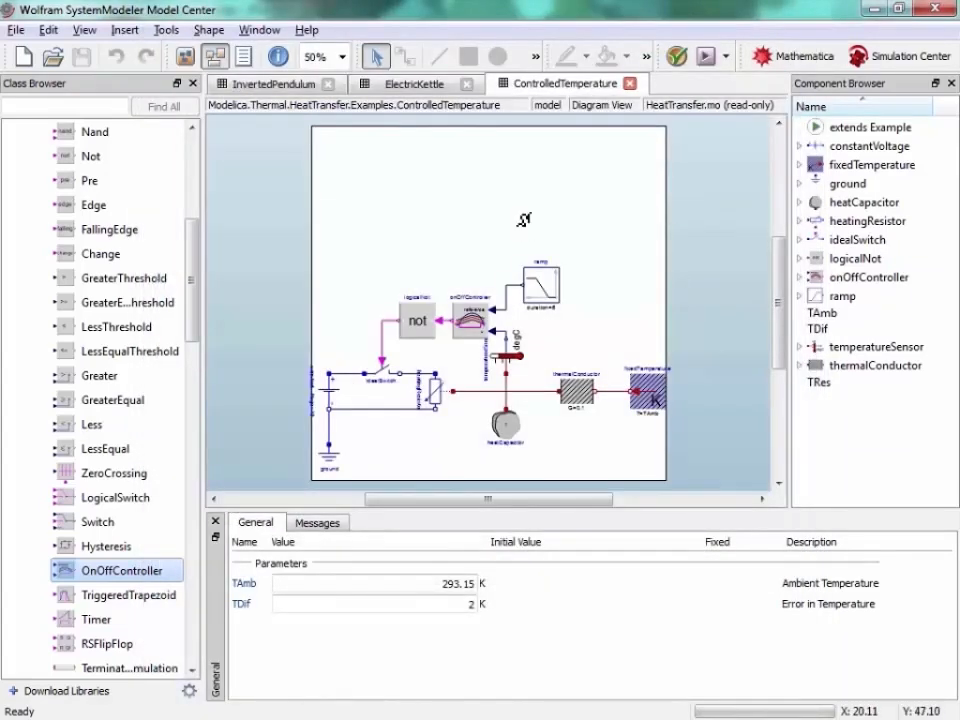
scroll(526, 224, "up", 1)
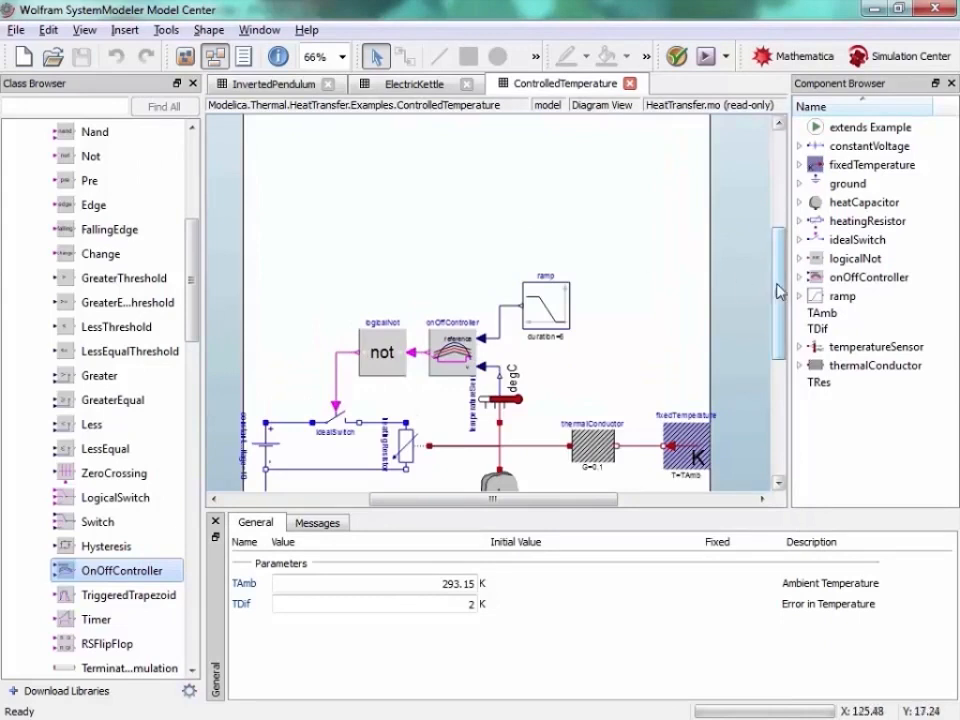
left_click_drag(777, 268, 784, 333)
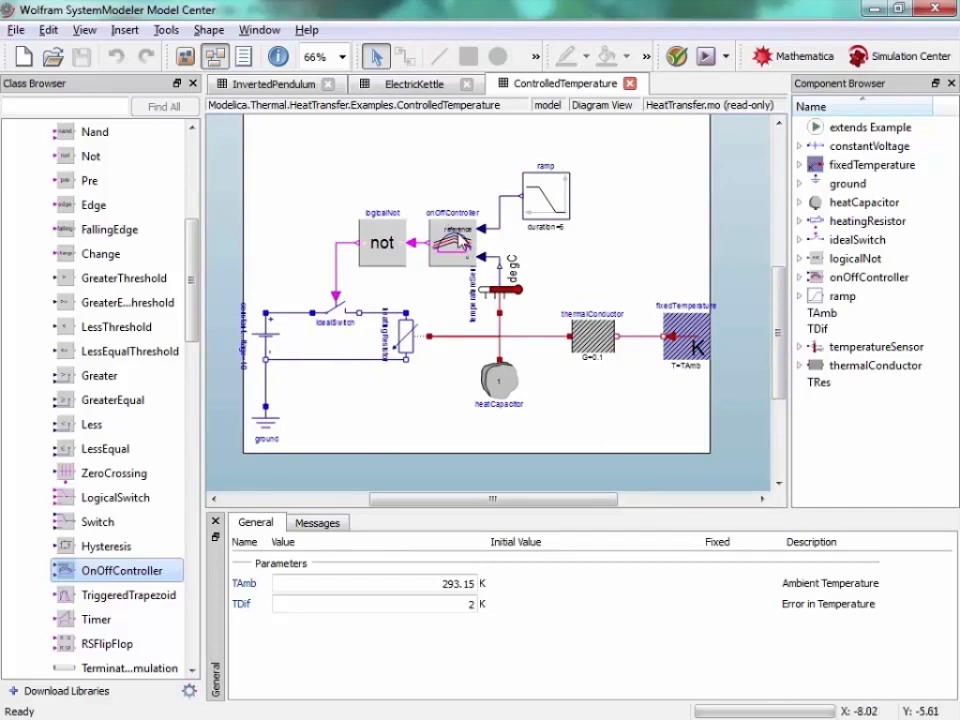
left_click(629, 84)
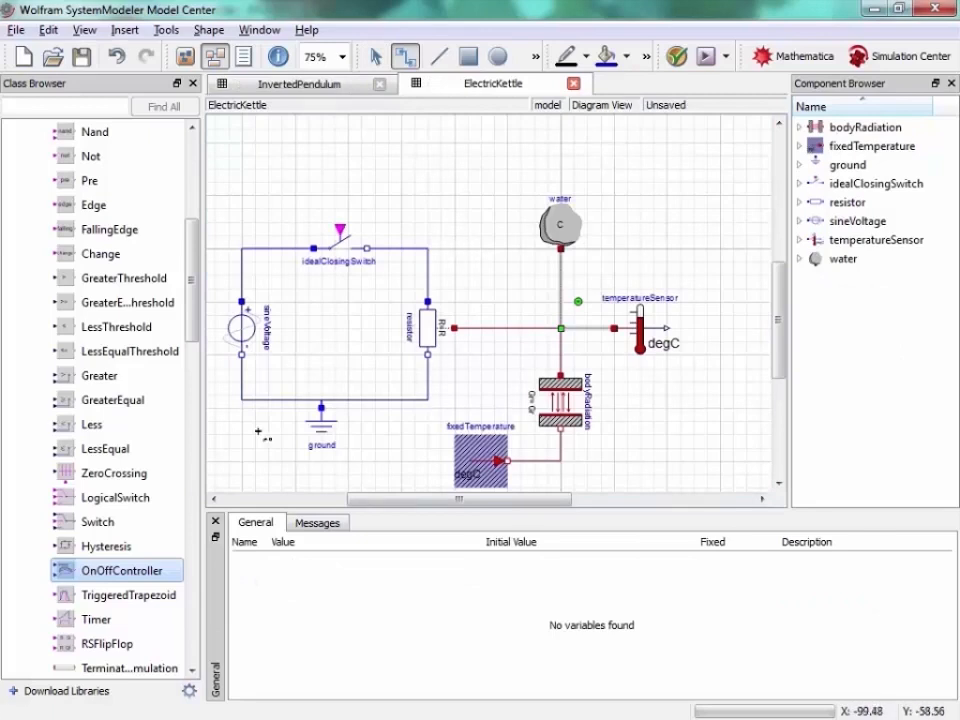
Add an OnOffController right of the temperature sensor, and a Constant block from Blocks Sources above the sensor, connected to the controller's reference input
left_click_drag(62, 570, 715, 293)
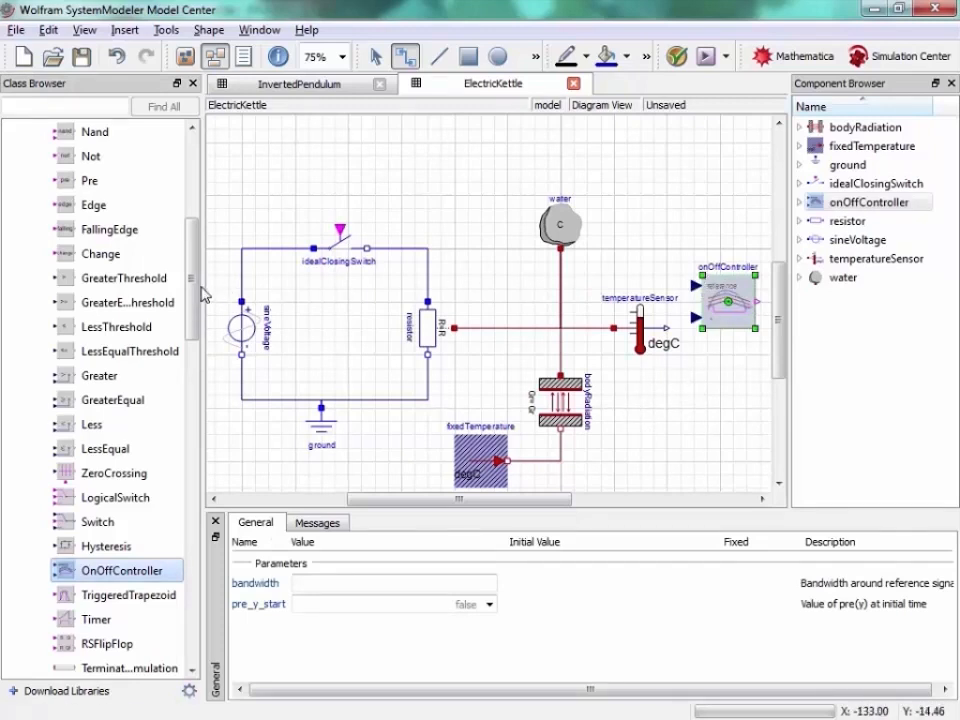
left_click_drag(197, 295, 201, 205)
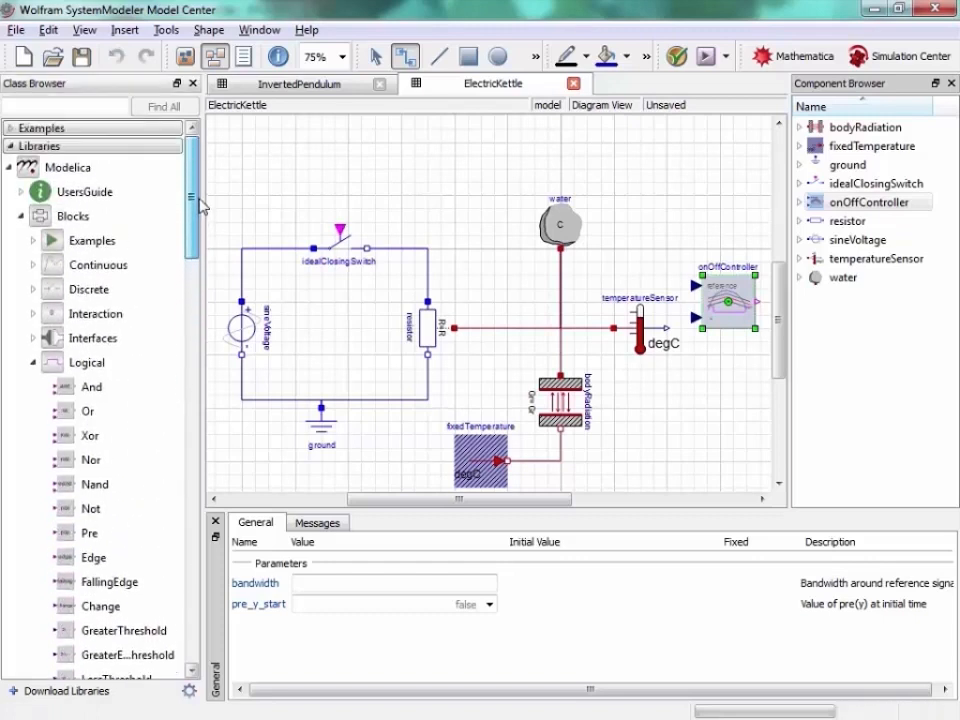
left_click(33, 362)
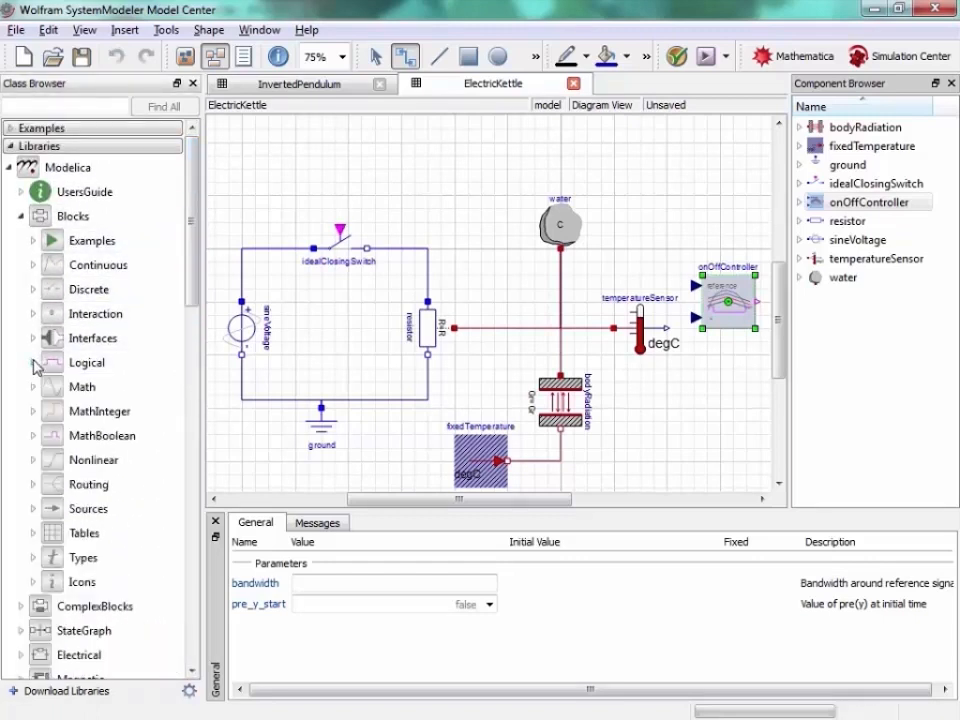
left_click(34, 509)
mouse_move(100, 631)
left_mouse_down()
mouse_move(276, 573)
mouse_move(651, 206)
mouse_move(625, 208)
mouse_move(686, 255)
mouse_move(694, 287)
left_mouse_up()
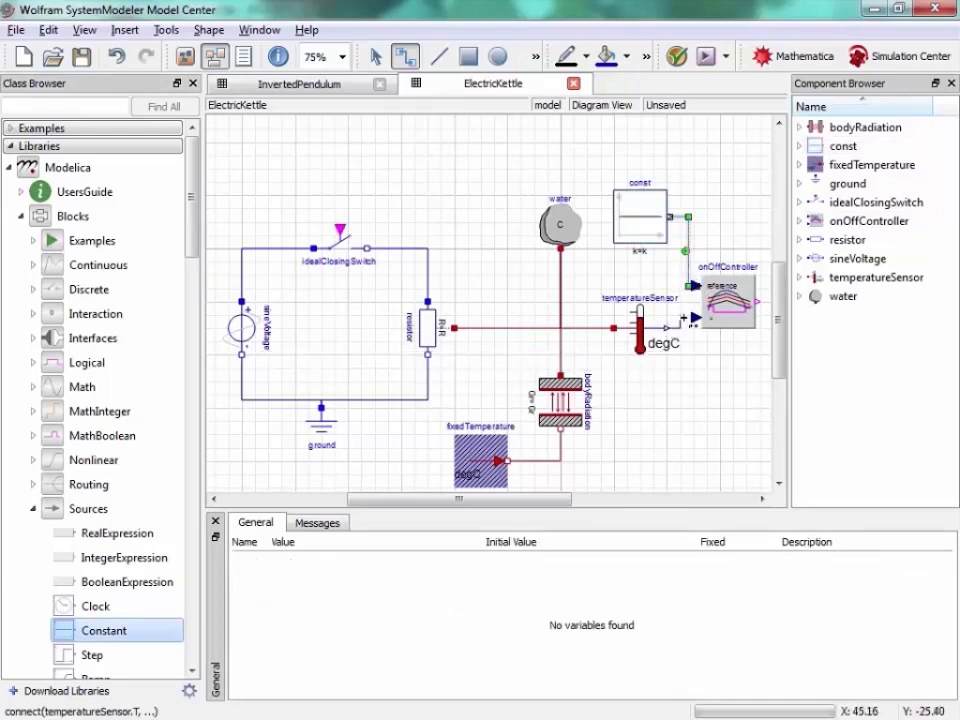
Connect the temperature sensor's output to the controller's u input, and the controller's output to the ideal closing switch's control input
left_click_drag(684, 322, 697, 321)
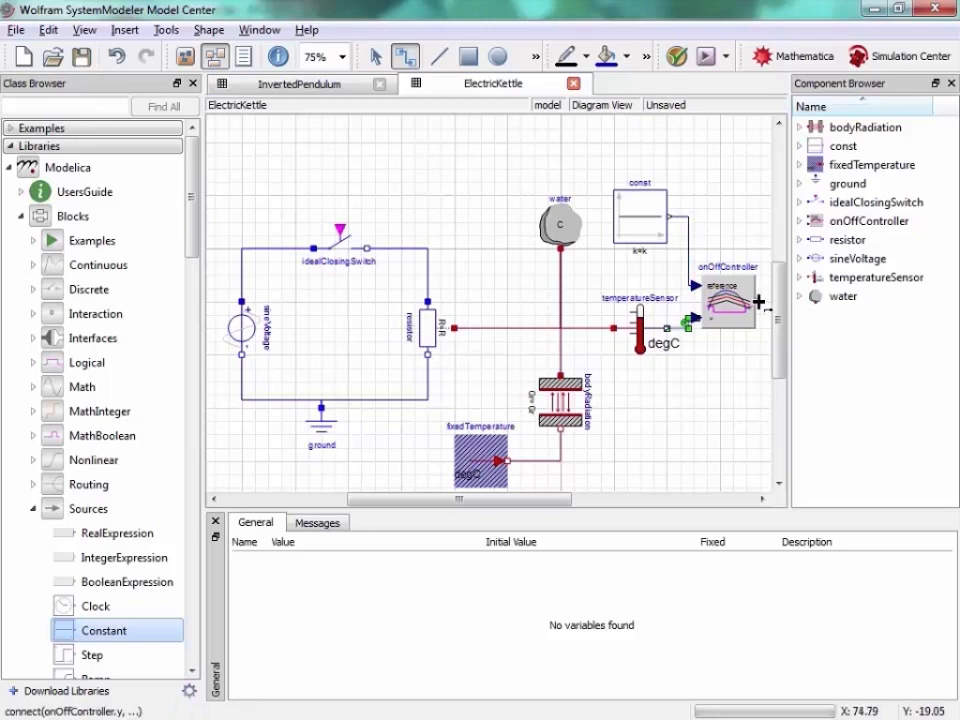
left_click_drag(766, 309, 340, 228)
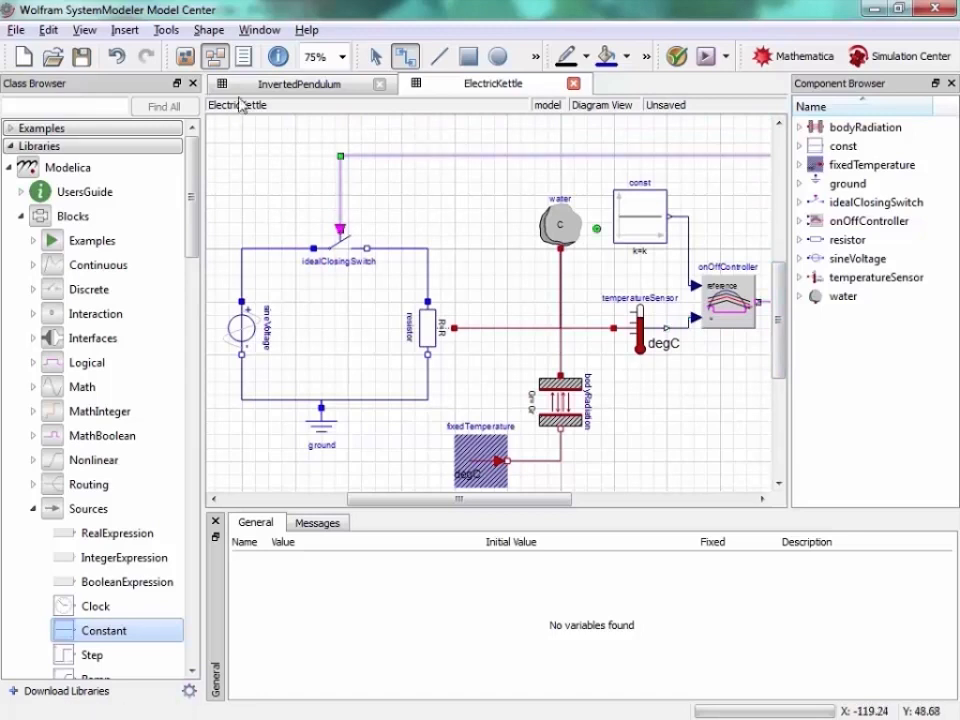
left_click(376, 58)
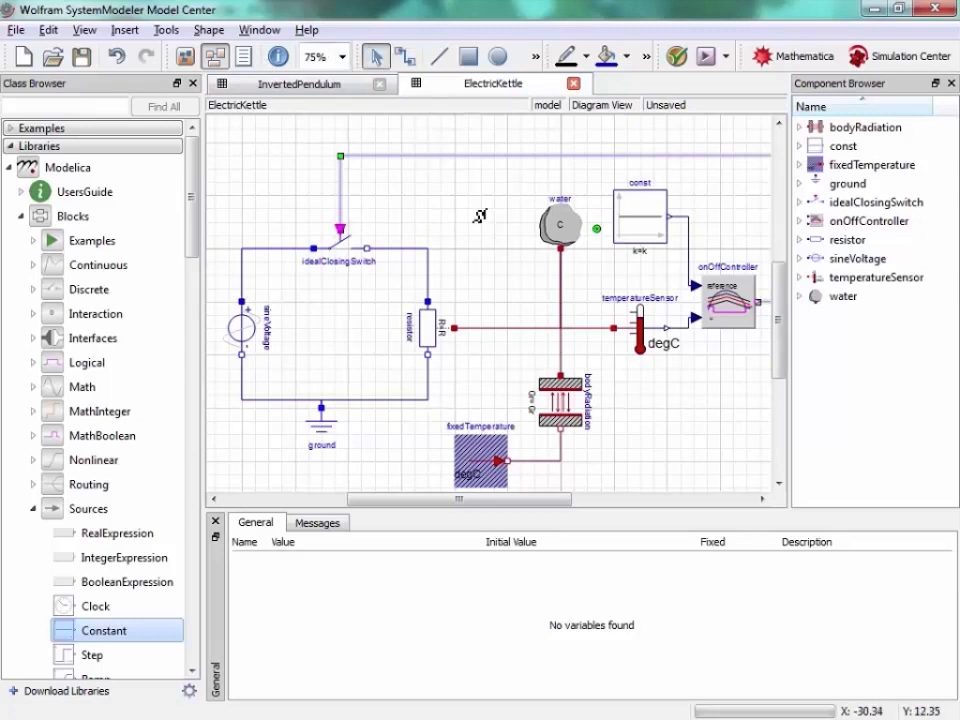
Set the sine voltage's amplitude to 230 V and its frequency to 50 Hz
scroll(480, 216, "down", 1)
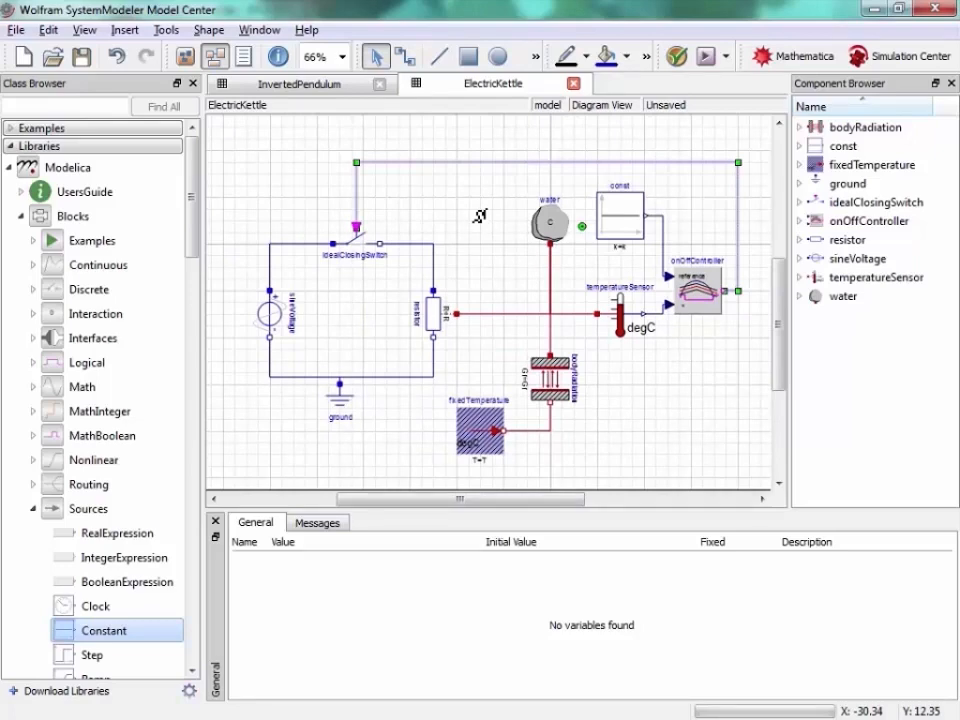
left_click(268, 314)
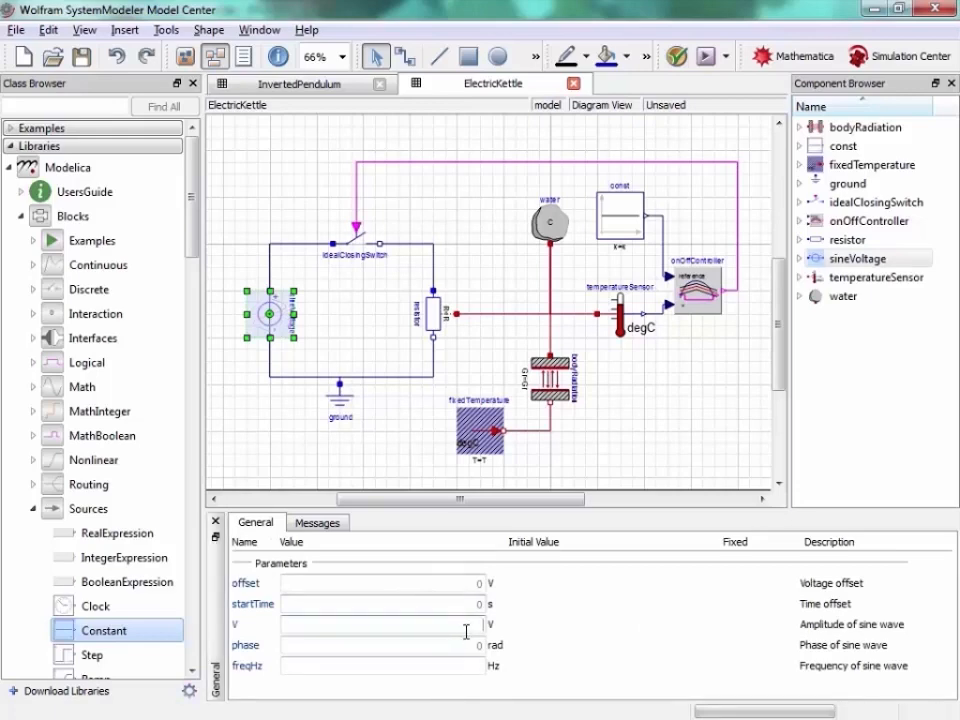
left_click(466, 631)
type("230")
left_click(477, 667)
type("50")
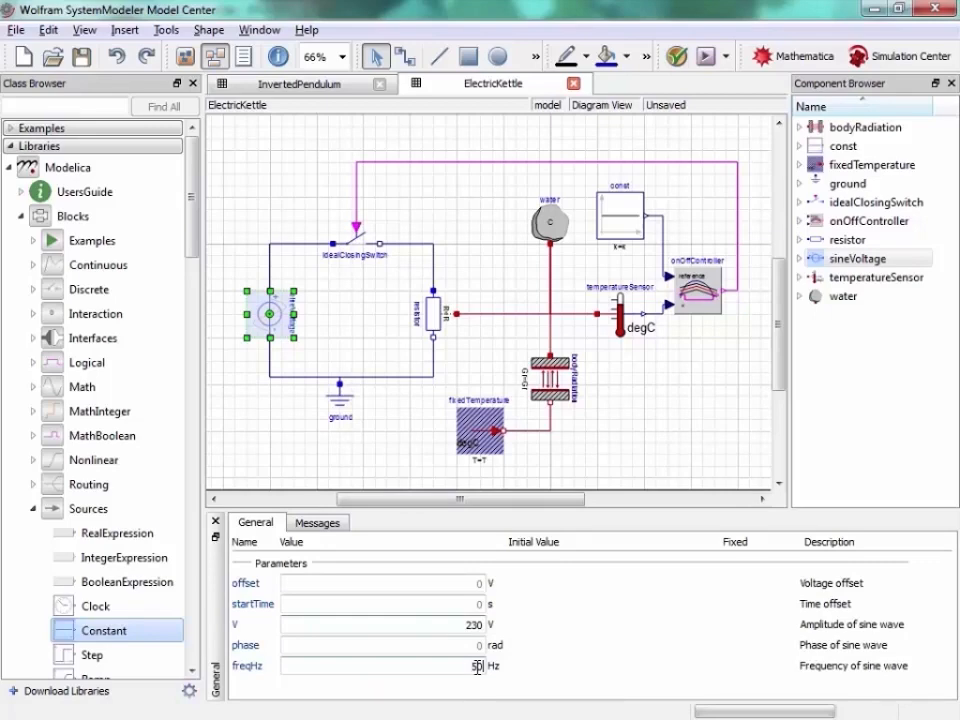
Set the fixed temperature source's temperature T to 21 degC
left_click(477, 441)
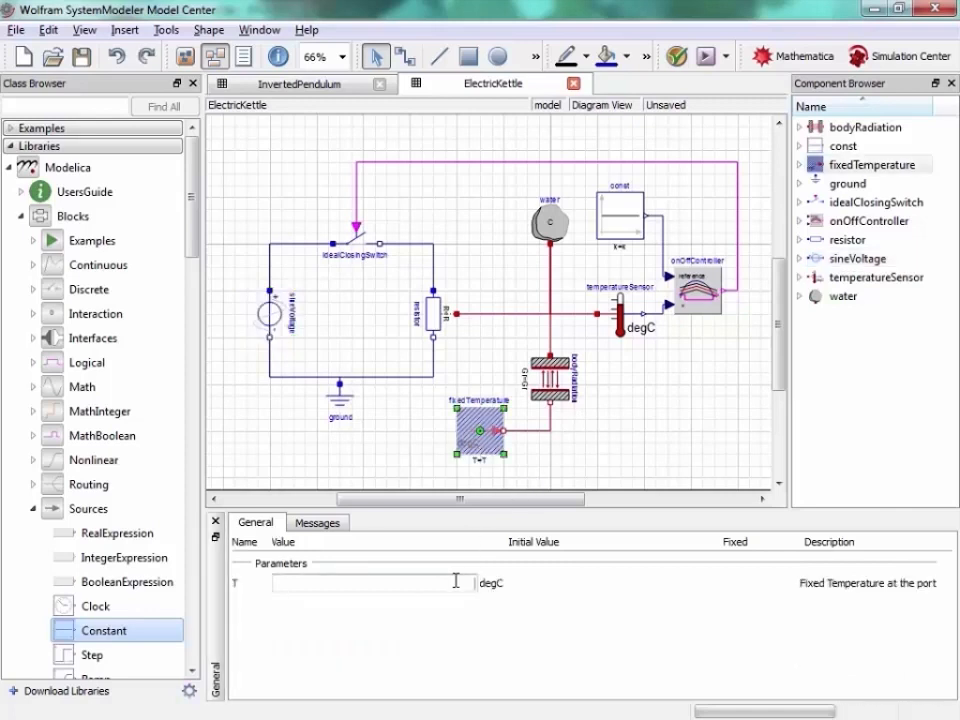
left_click(456, 581)
type("21")
Set the constant block's output value k to 99 and enter the on-off controller's bandwidth
left_click(620, 215)
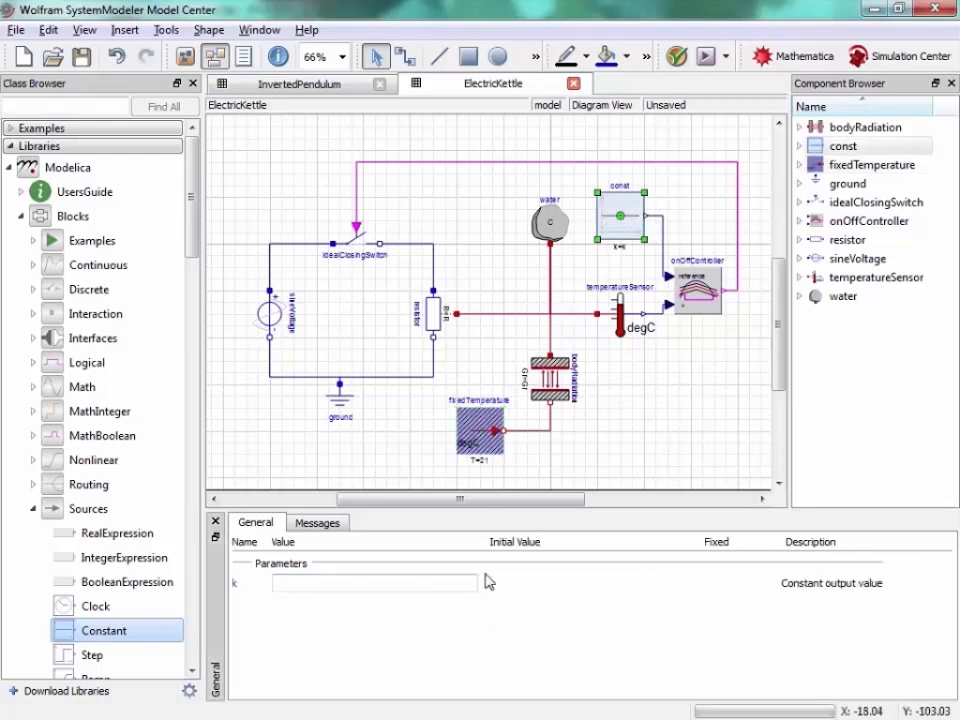
left_click(454, 582)
type("99")
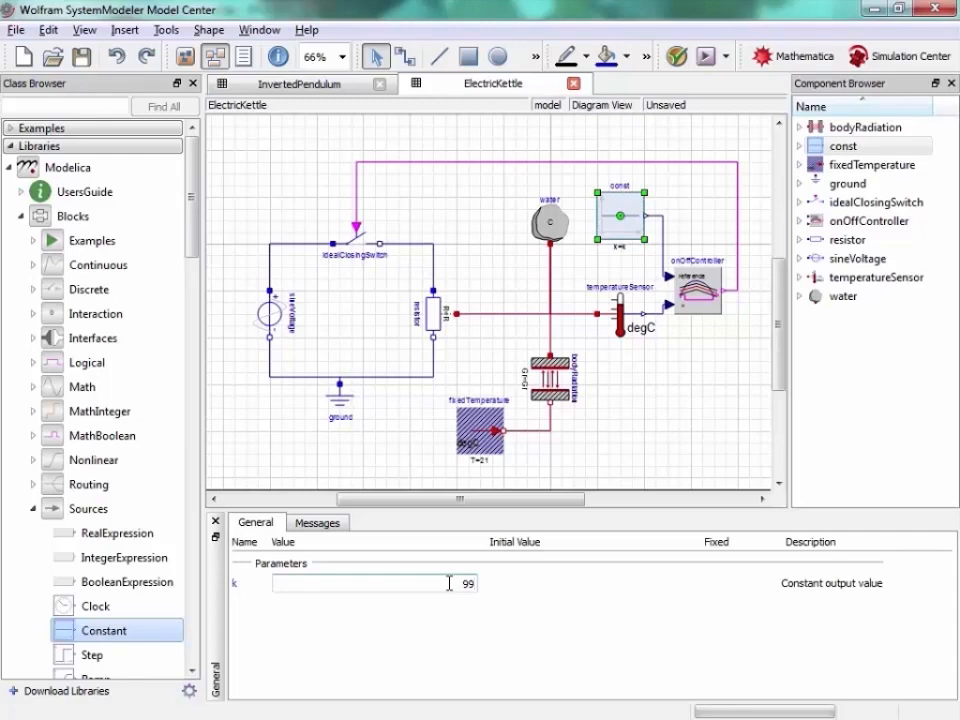
left_click(681, 285)
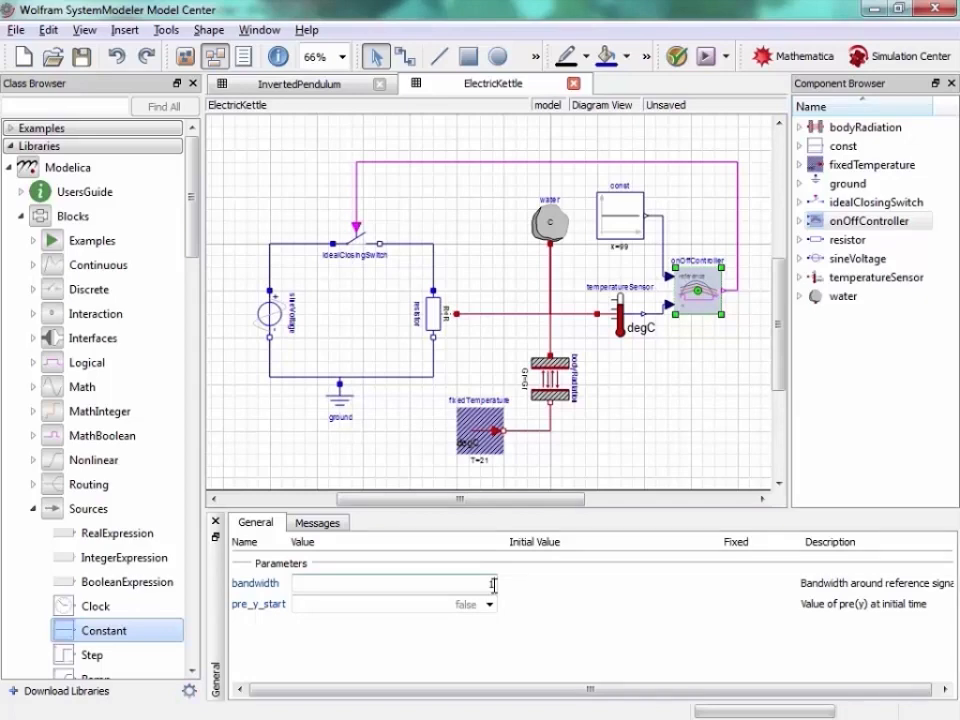
Set the water's heat capacity C to 4180 J/K
left_click(551, 222)
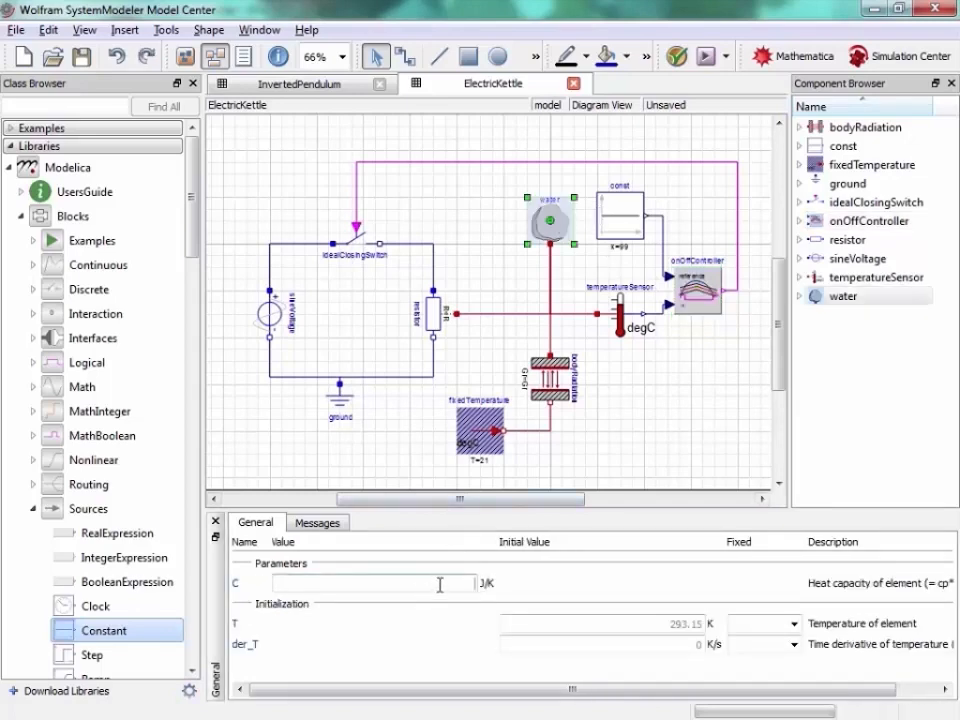
left_click(440, 585)
type("4180")
Set the body radiation's net radiation conductance Gr to 0.15 m2
left_click(548, 385)
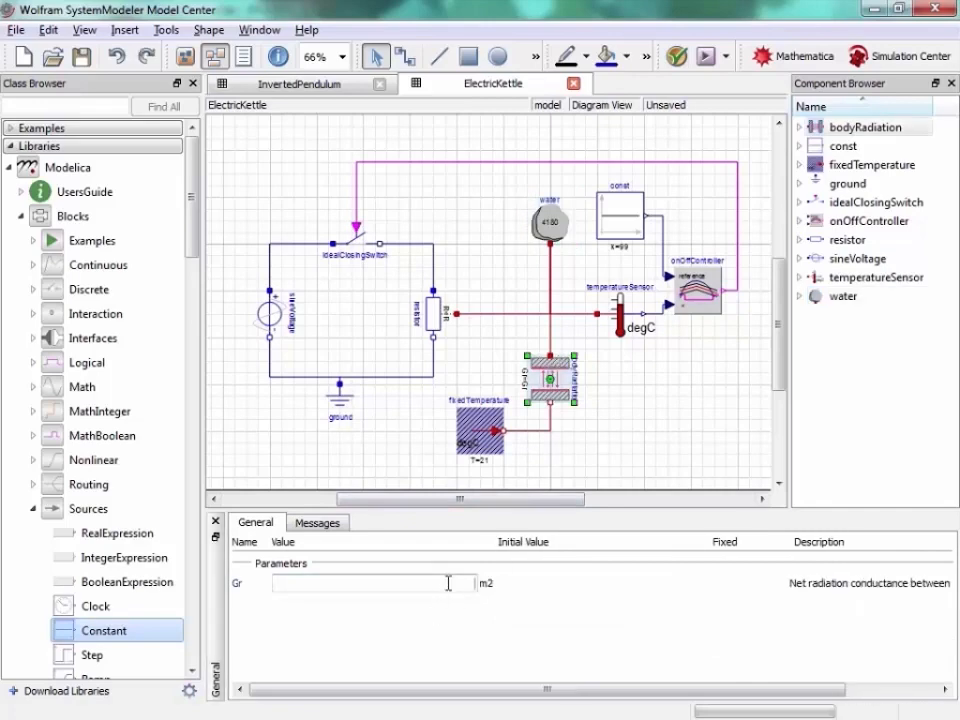
left_click(448, 583)
type("0.15")
Set the resistor's resistance R to 16.3 Ohm
left_click(432, 313)
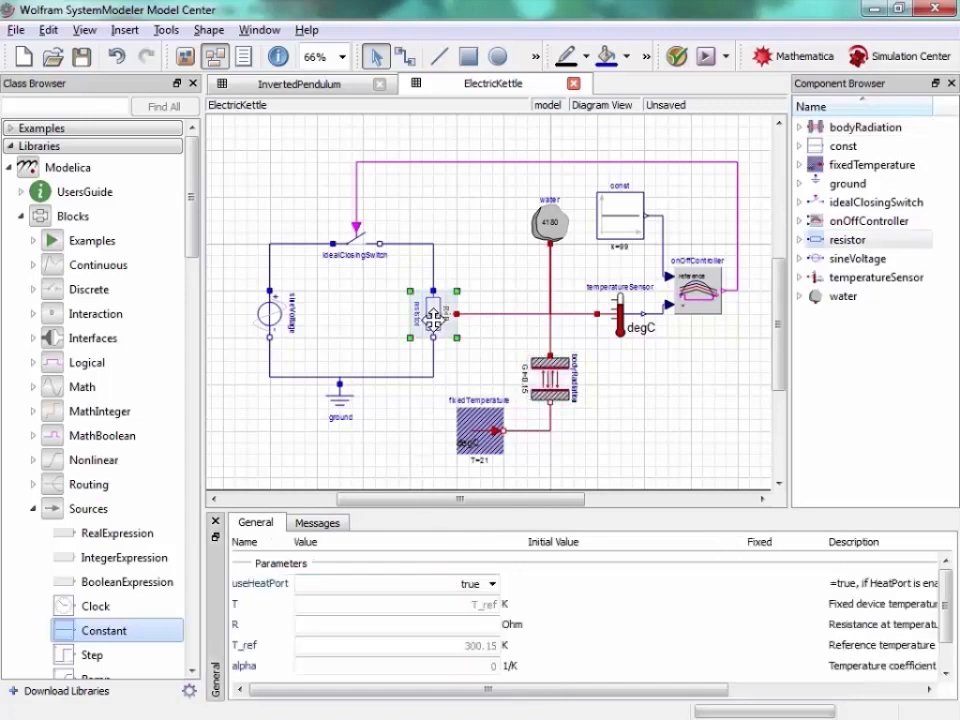
left_click(490, 627)
type("15")
type(".3")
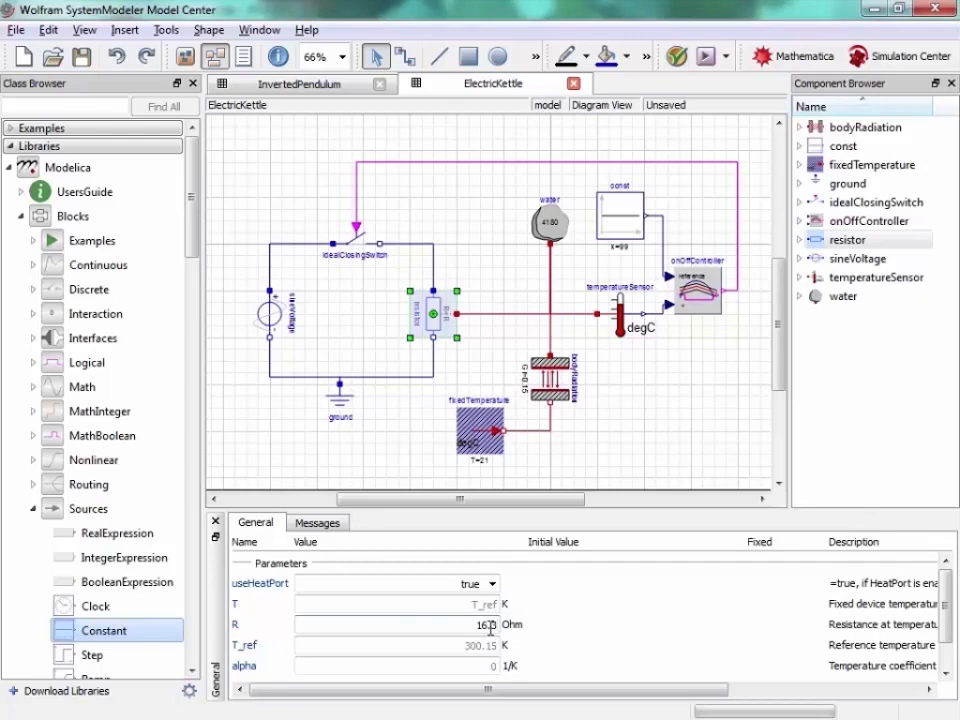
Validate the ElectricKettle model and check the validation message
left_click(676, 62)
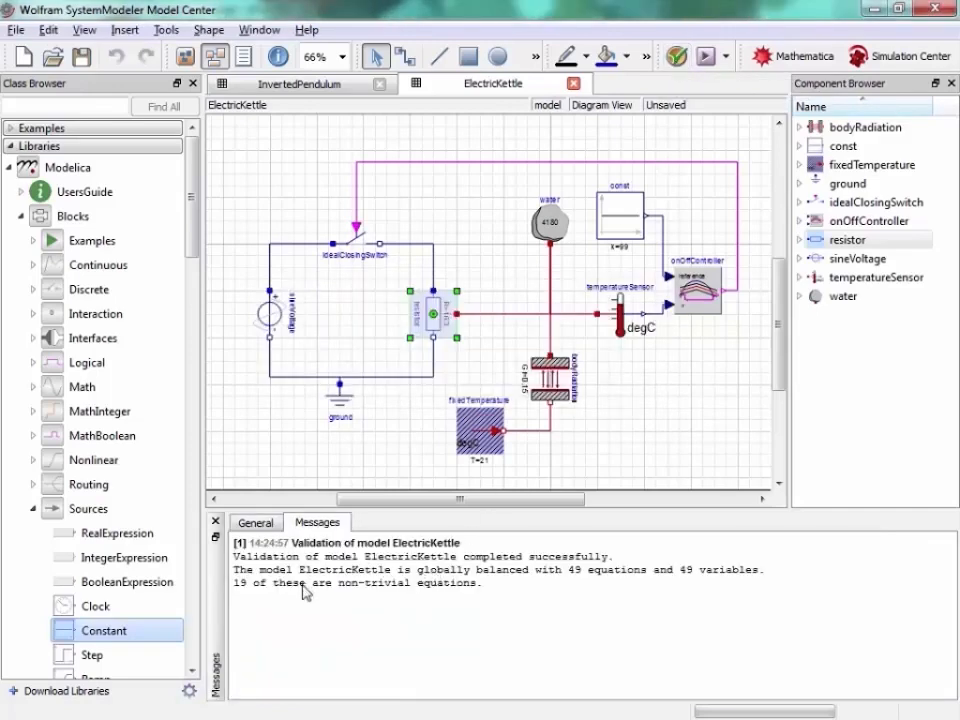
double_click(545, 560)
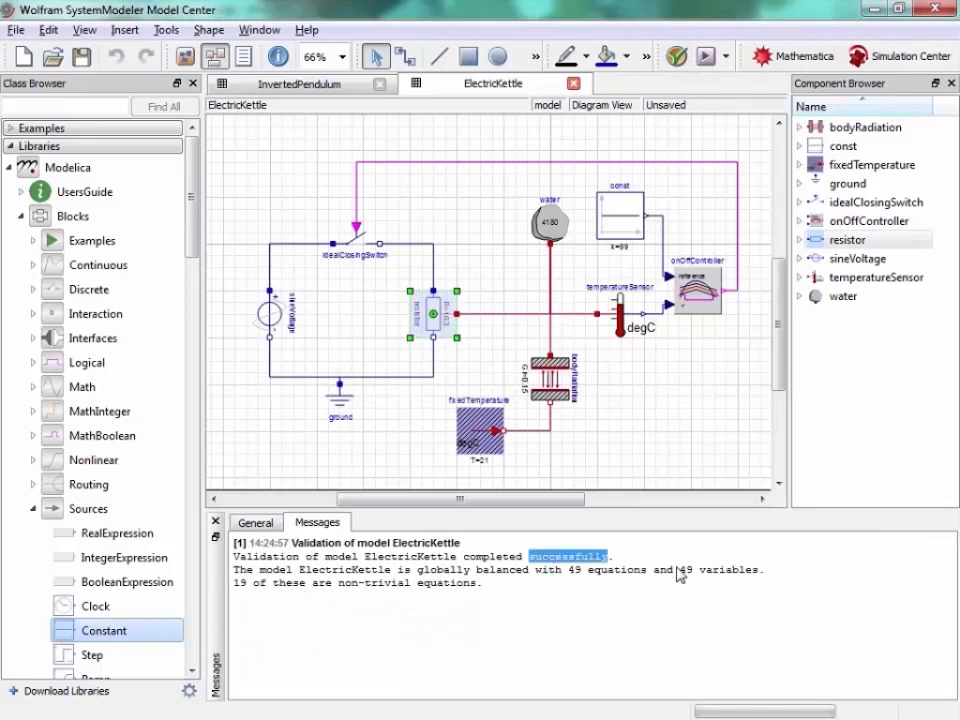
Simulate the ElectricKettle model after setting the stop time to 300 s in its experiment settings
left_click(705, 63)
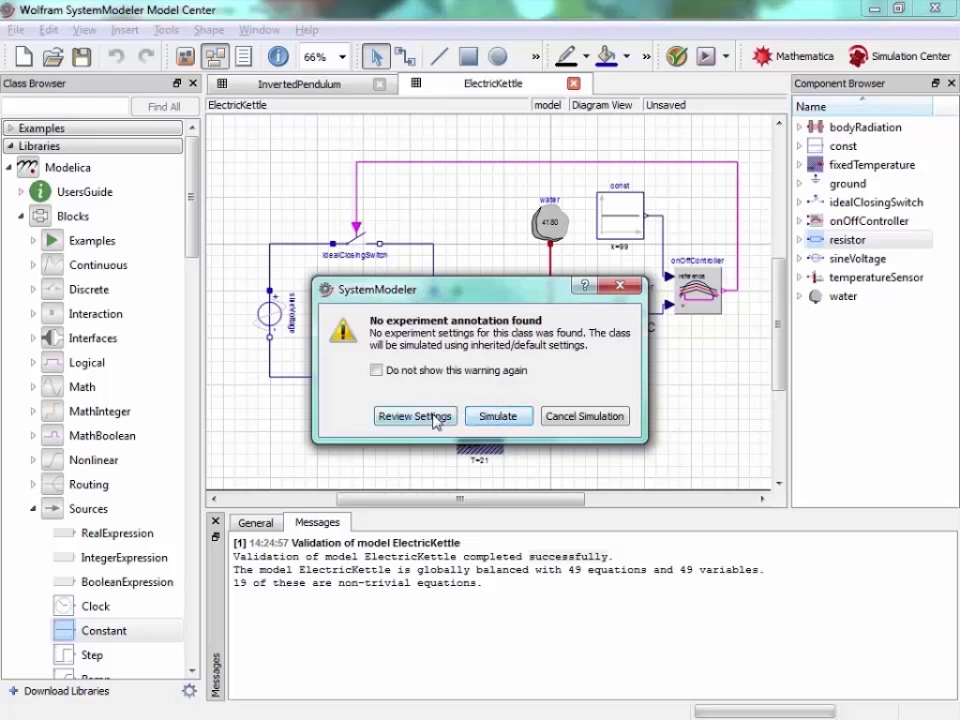
left_click(434, 418)
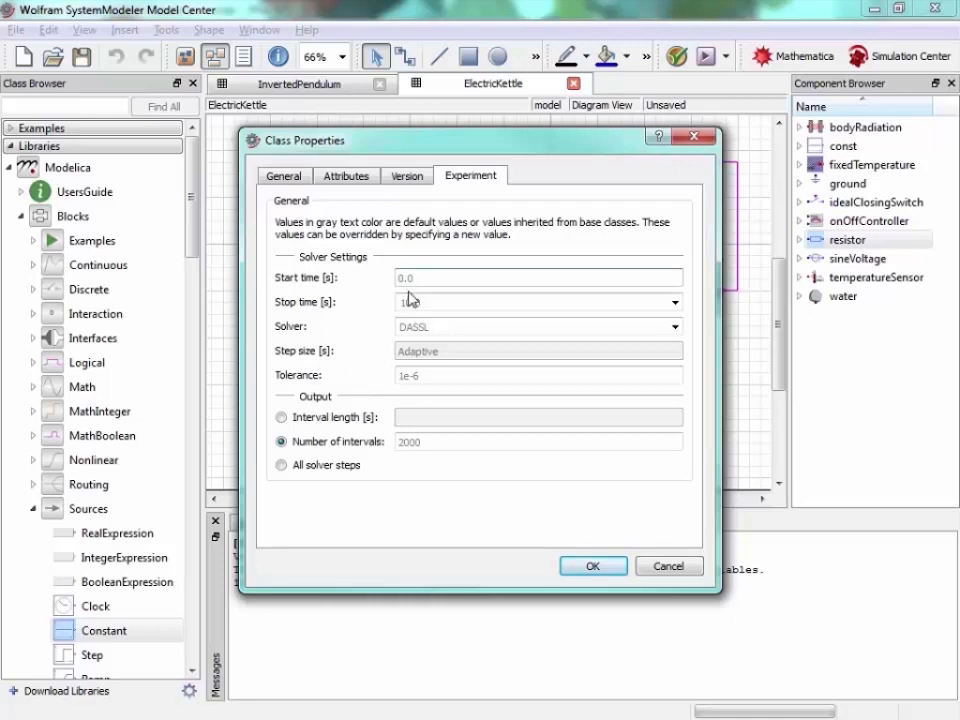
left_click_drag(405, 302, 437, 302)
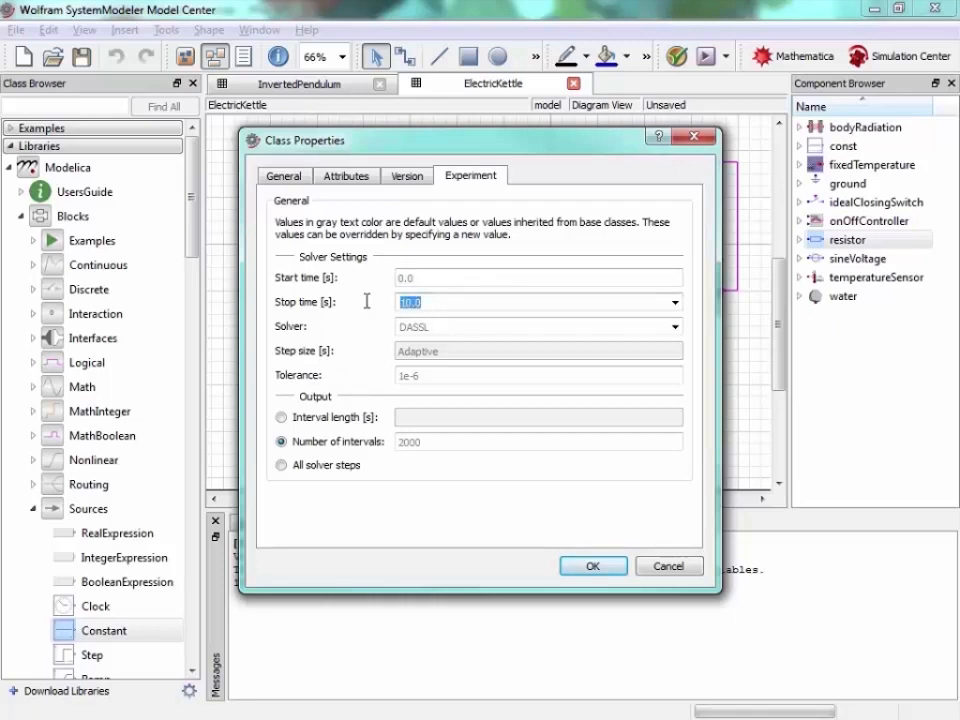
type("300")
left_click(593, 569)
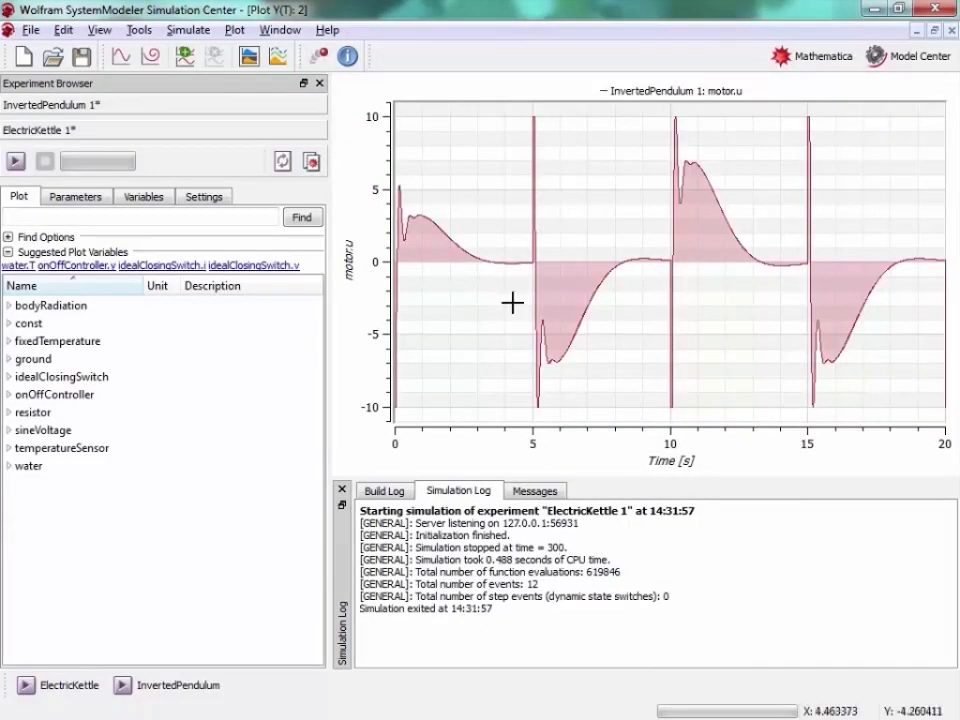
Plot the water temperature water.T in a new time plot and inspect the curve where heating switches off and on
left_click(121, 58)
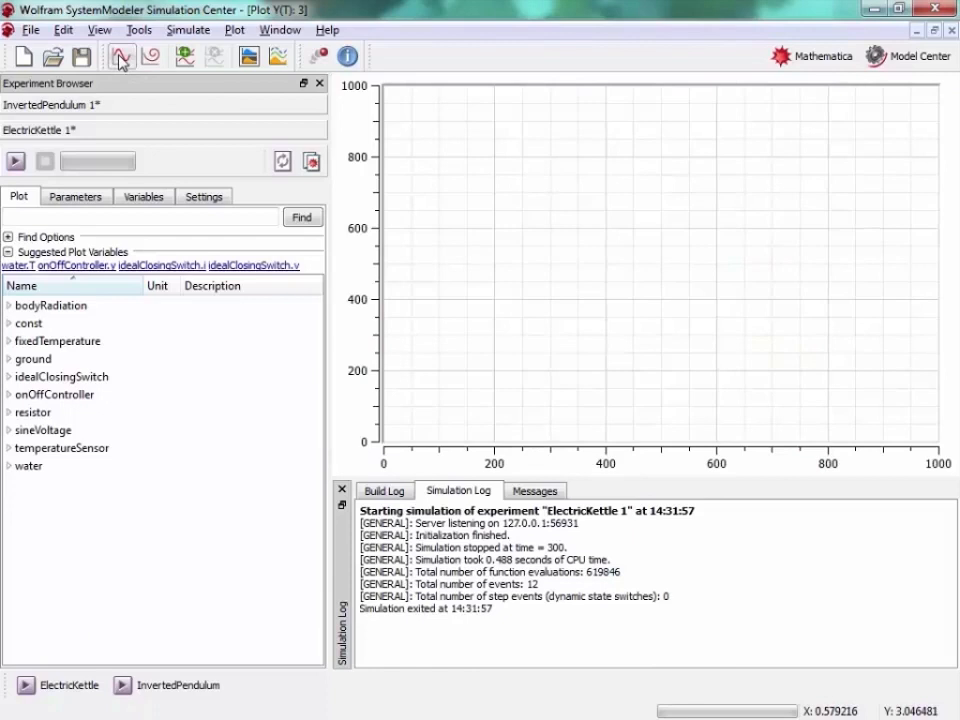
left_click(11, 467)
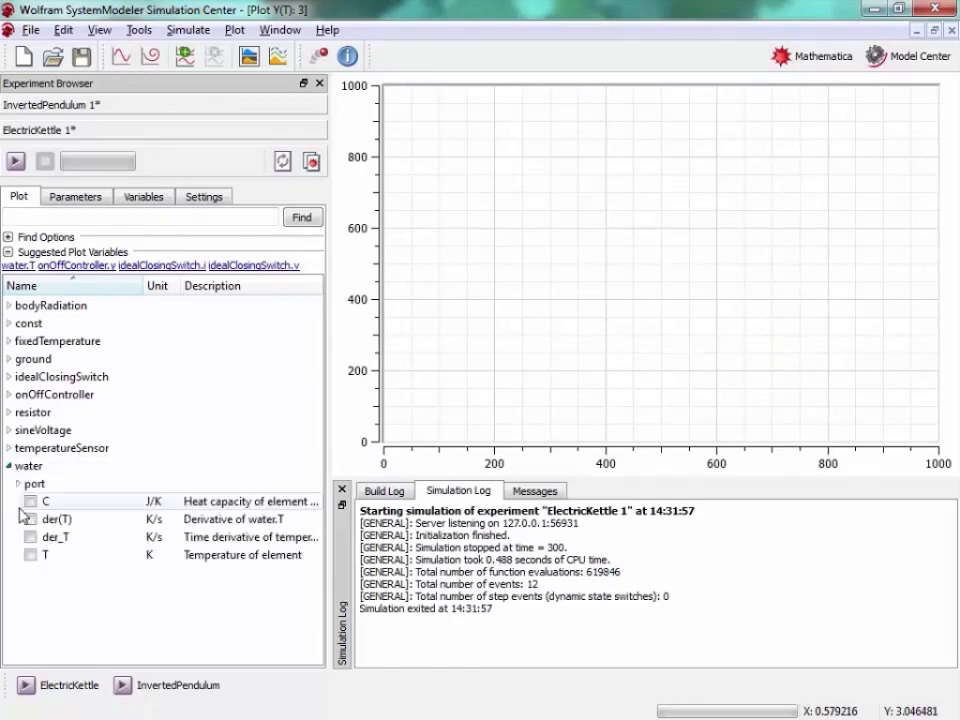
left_click(31, 555)
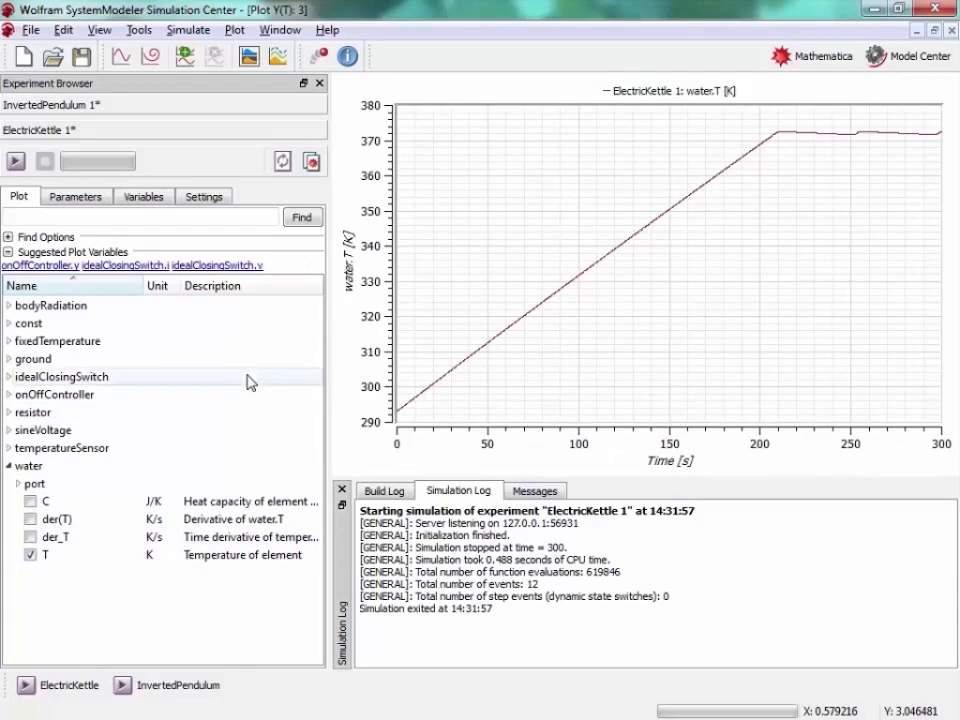
mouse_move(398, 418)
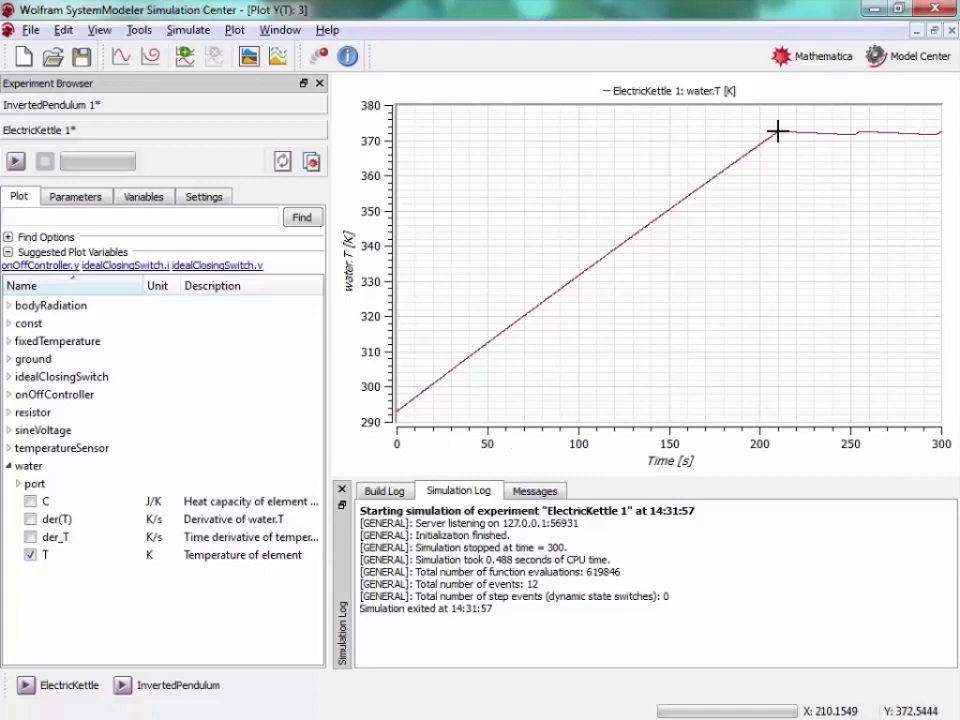
mouse_move(778, 131)
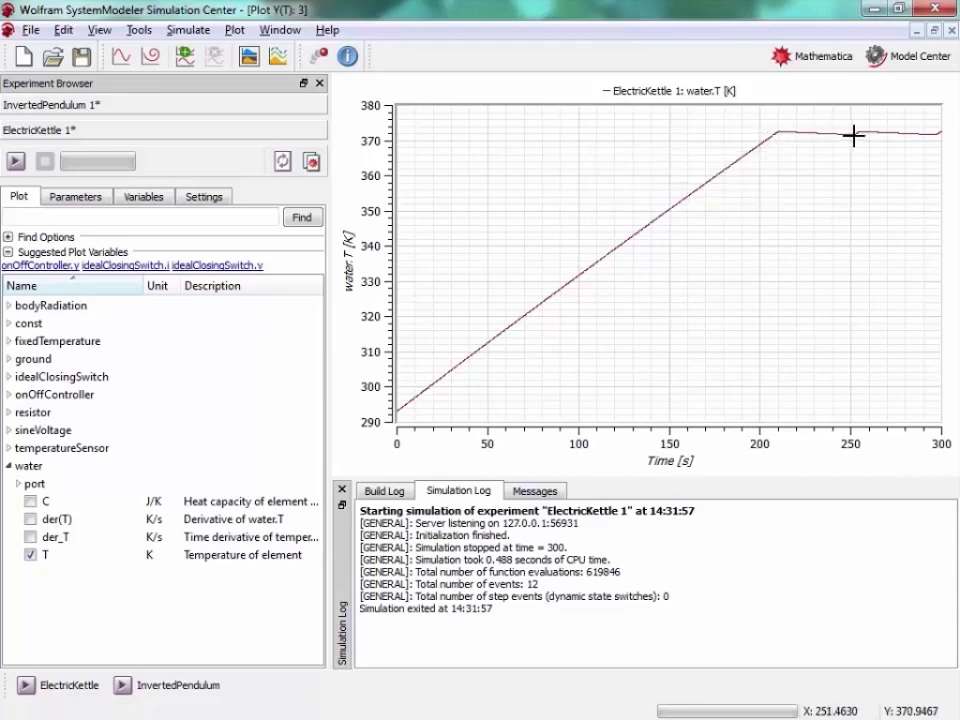
mouse_move(853, 134)
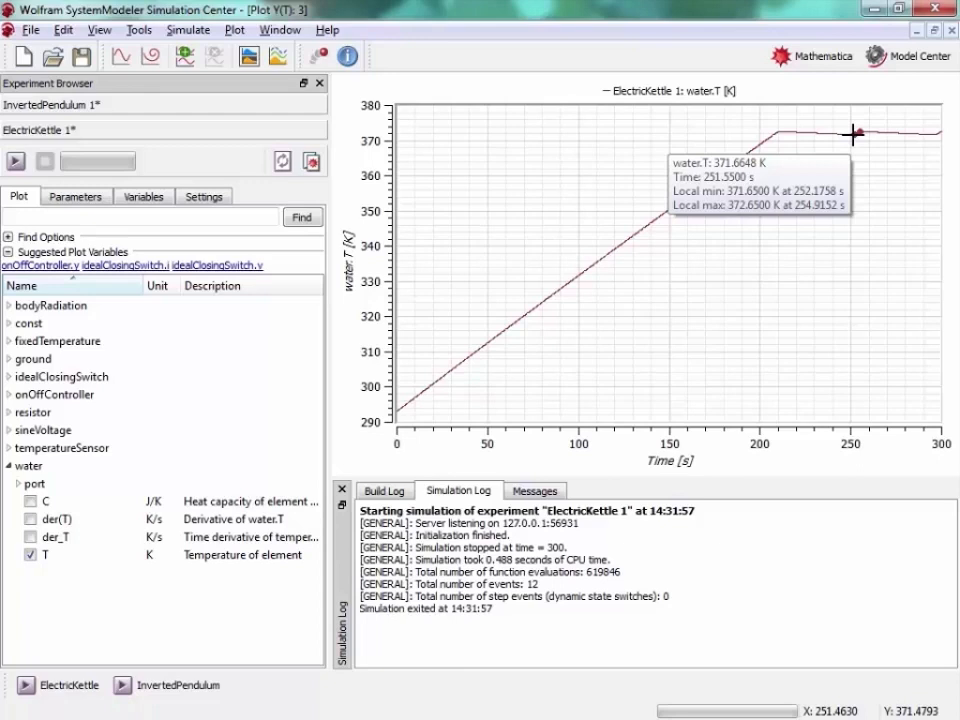
Add a subplot below the water temperature and plot the controller output onOffController.y in it
right_click(640, 272)
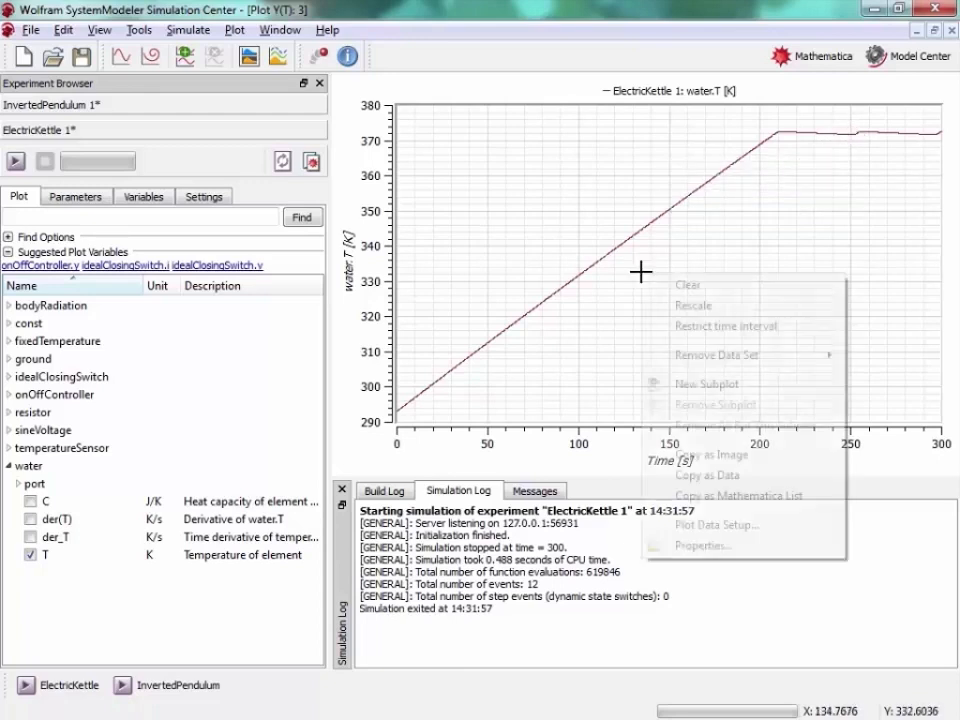
left_click(670, 384)
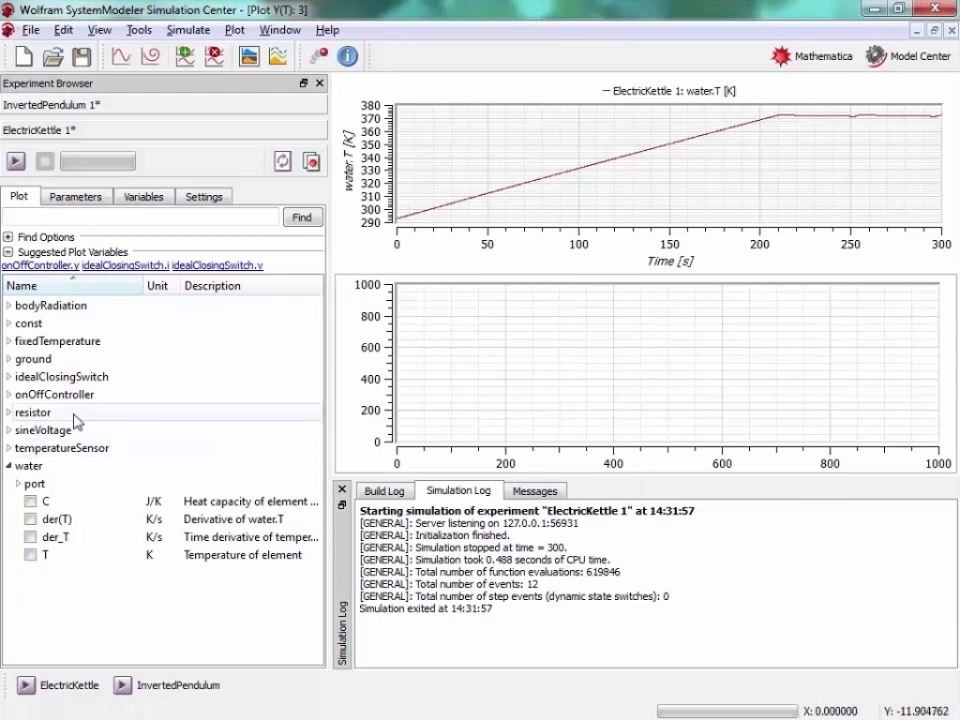
left_click(9, 396)
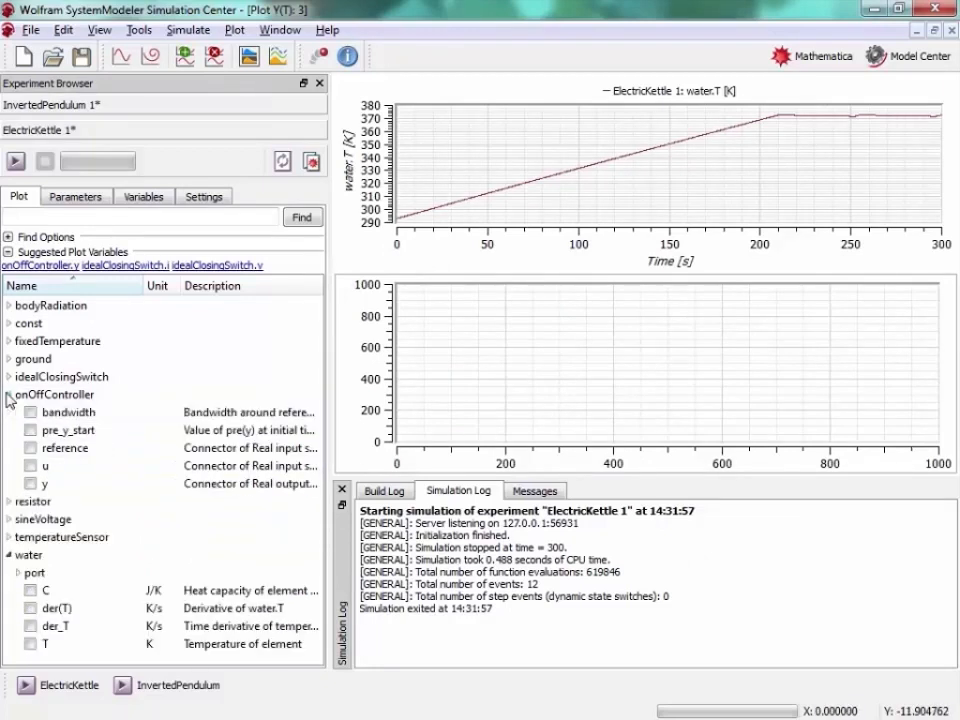
left_click(31, 484)
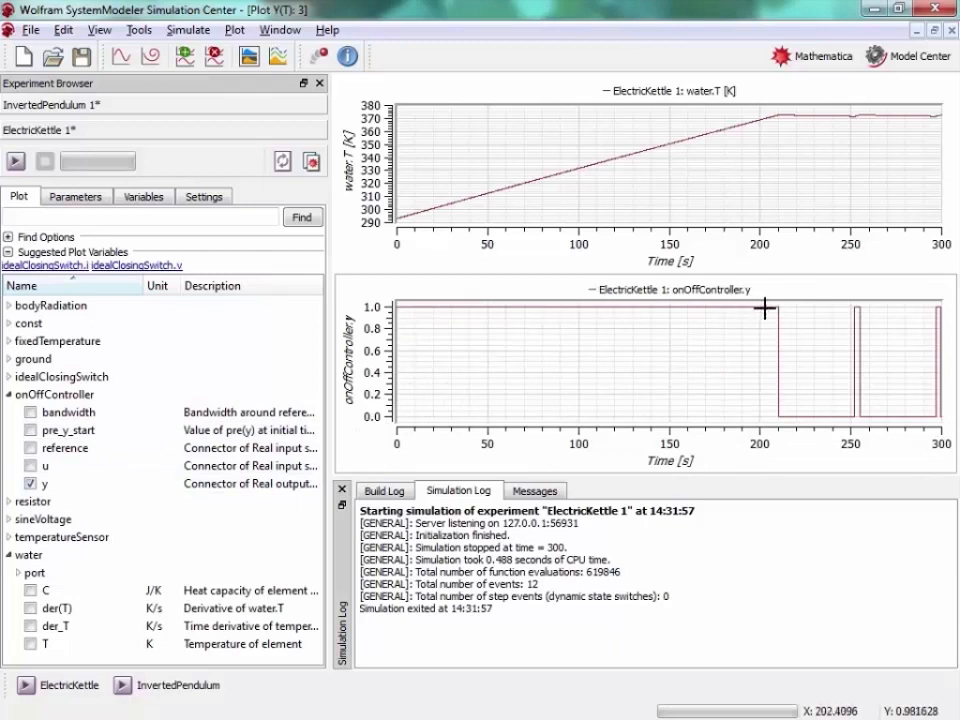
Inspect the controller's switching points and zoom both subplots in on the period from about 210 s to 300 s
mouse_move(776, 308)
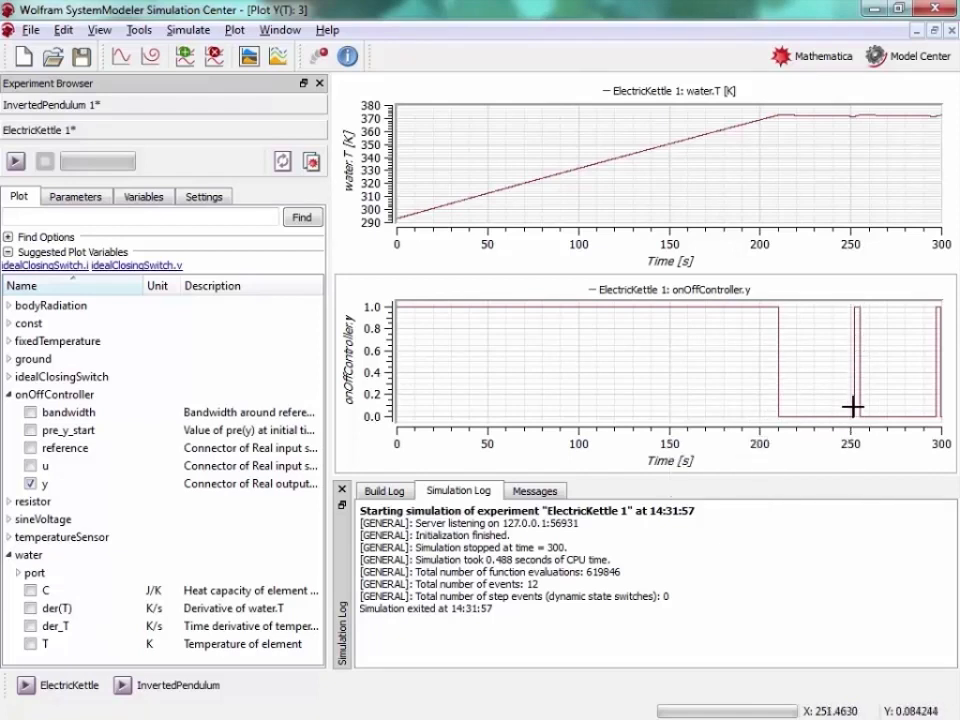
mouse_move(852, 407)
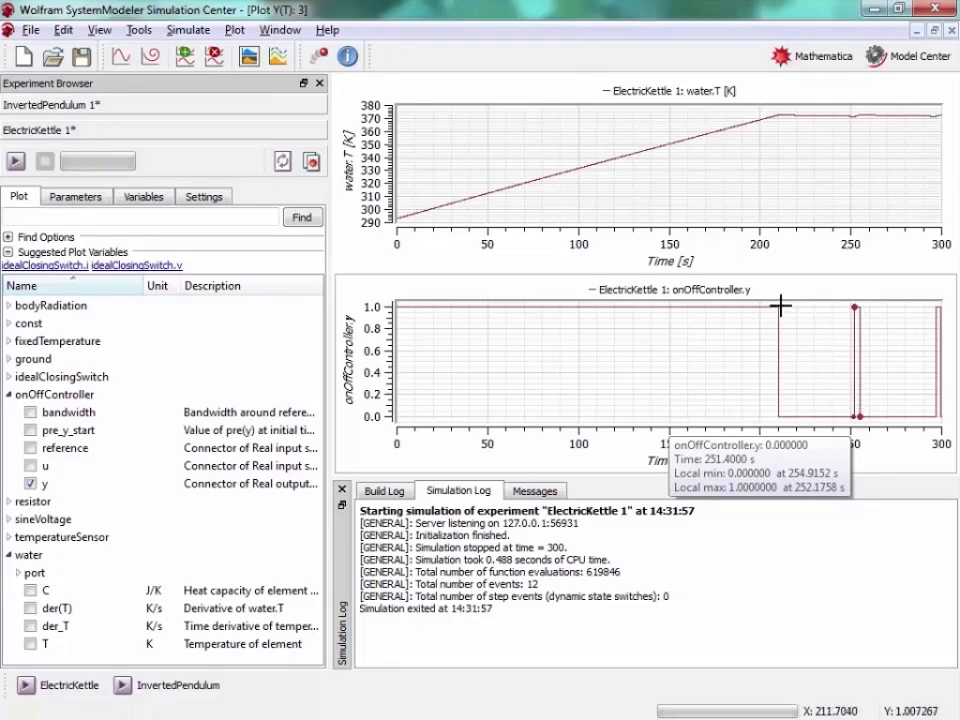
left_click_drag(778, 304, 944, 424)
mouse_move(882, 408)
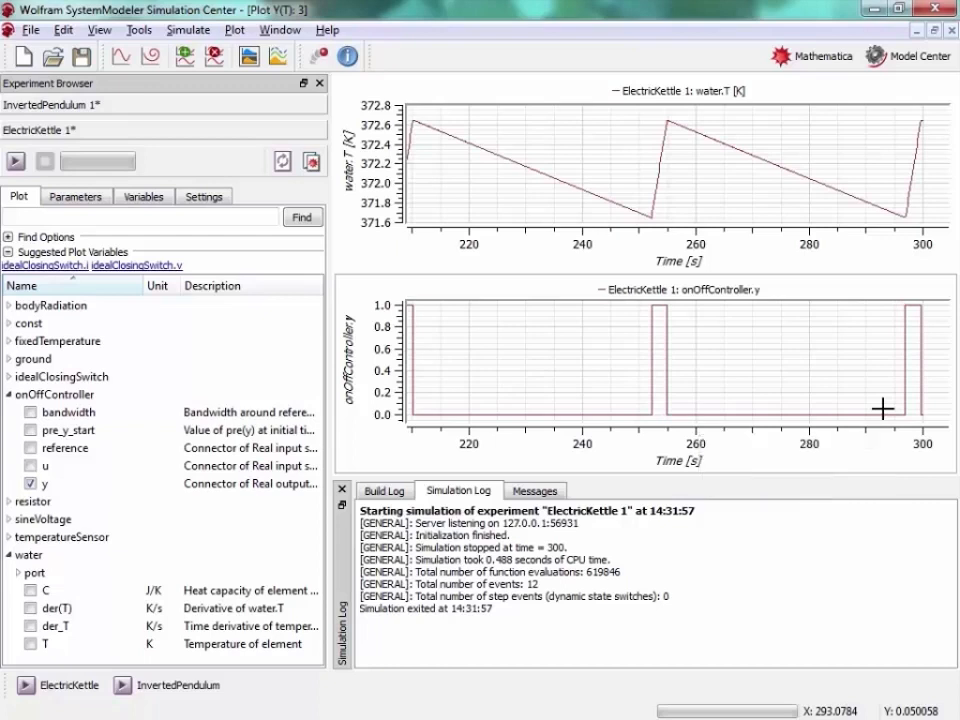
Set the water's heat capacity C to 2180 J/K and simulate the ElectricKettle 1 experiment again
left_click(86, 197)
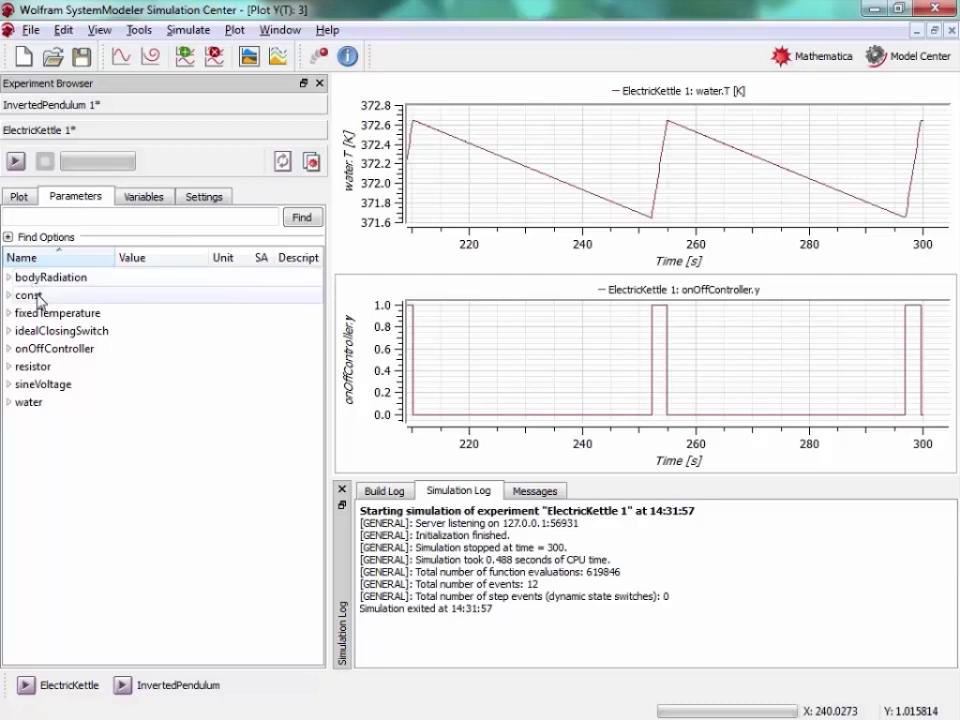
left_click(10, 402)
double_click(122, 422)
left_click(122, 422)
key("Delete")
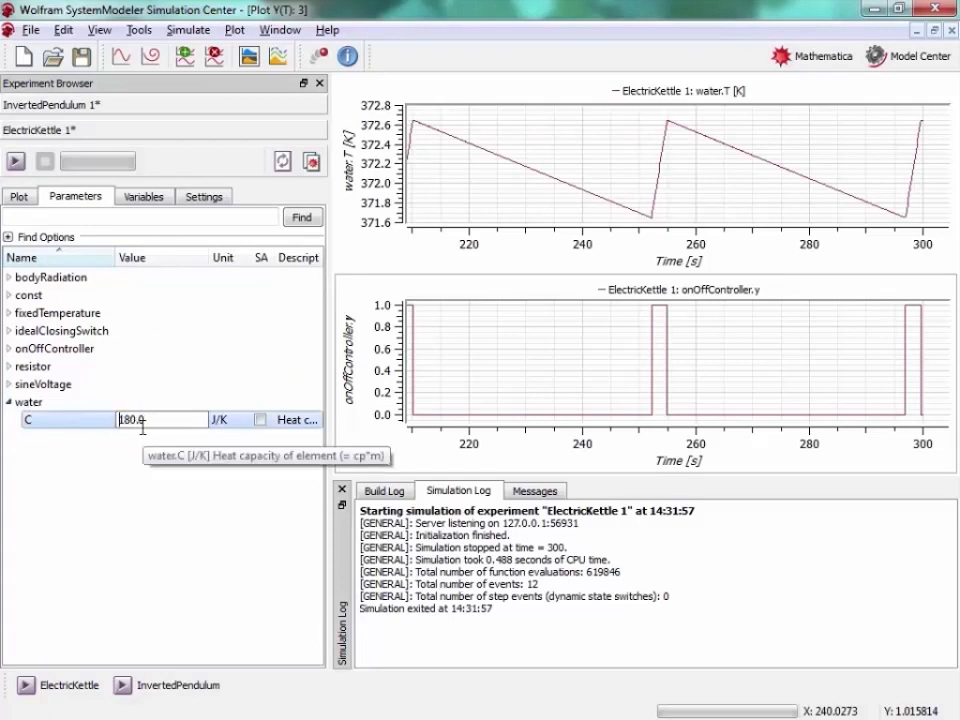
type("2")
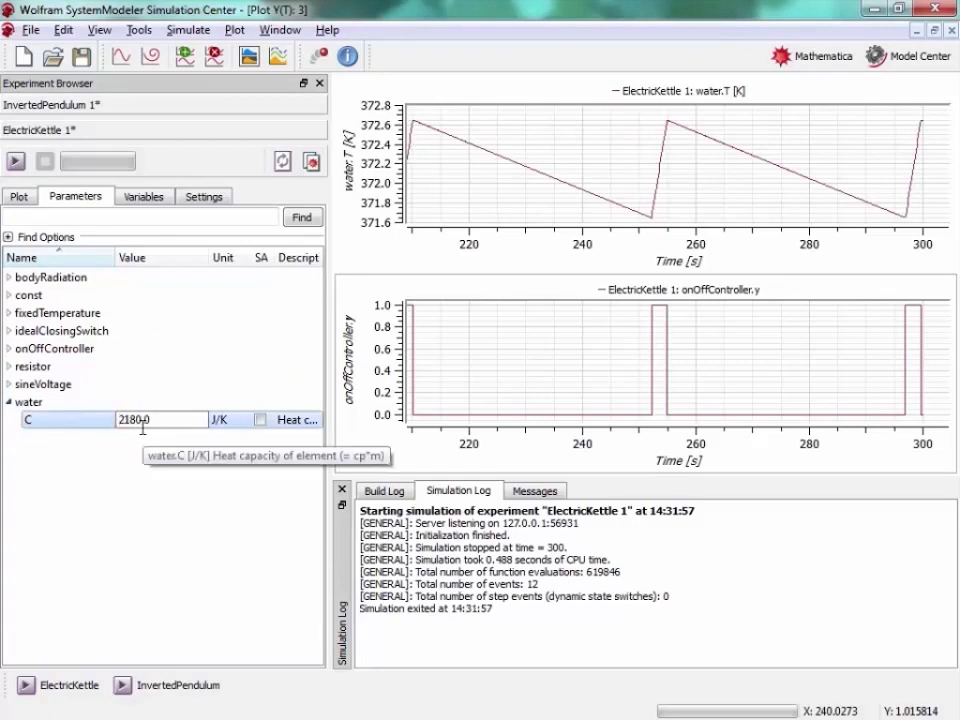
left_click(16, 163)
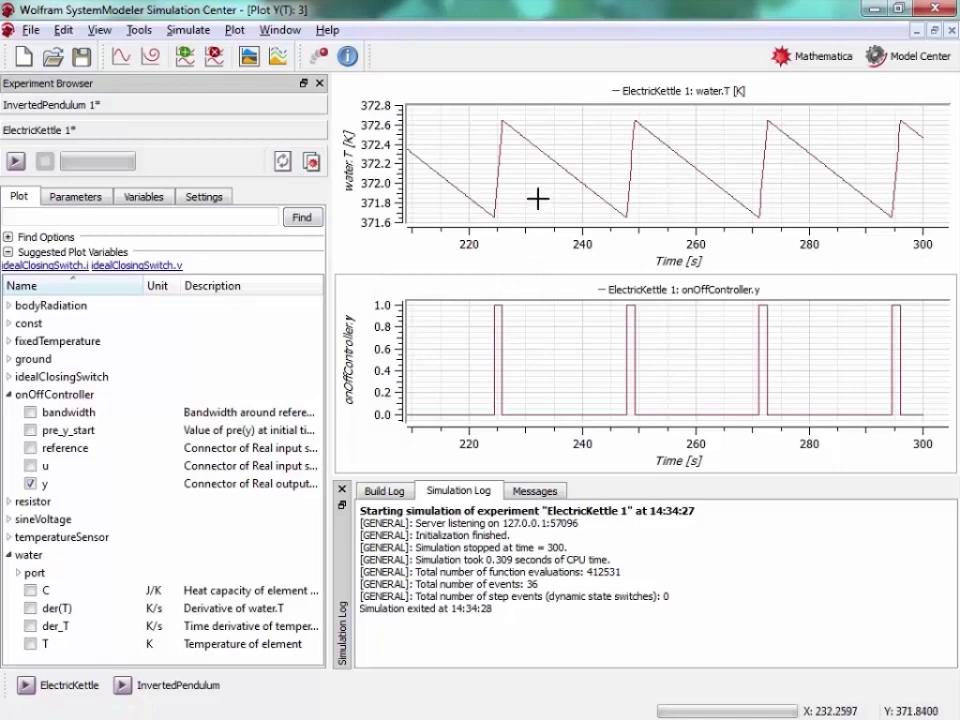
Restore the plots to the full time range and examine when the water temperature reaches its switching level
mouse_move(545, 180)
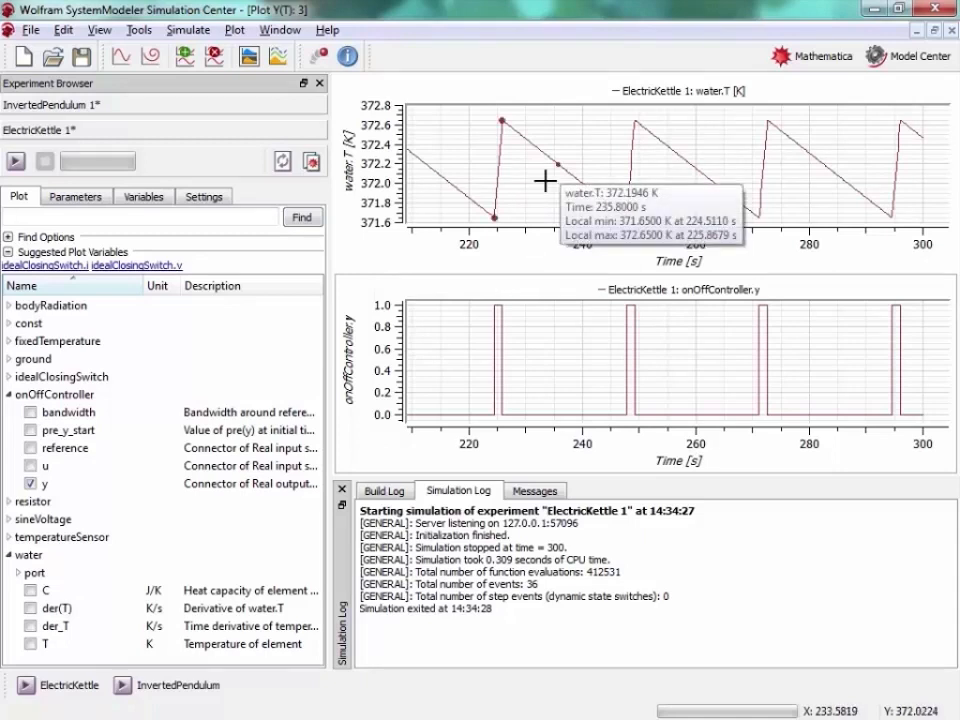
double_click(542, 183)
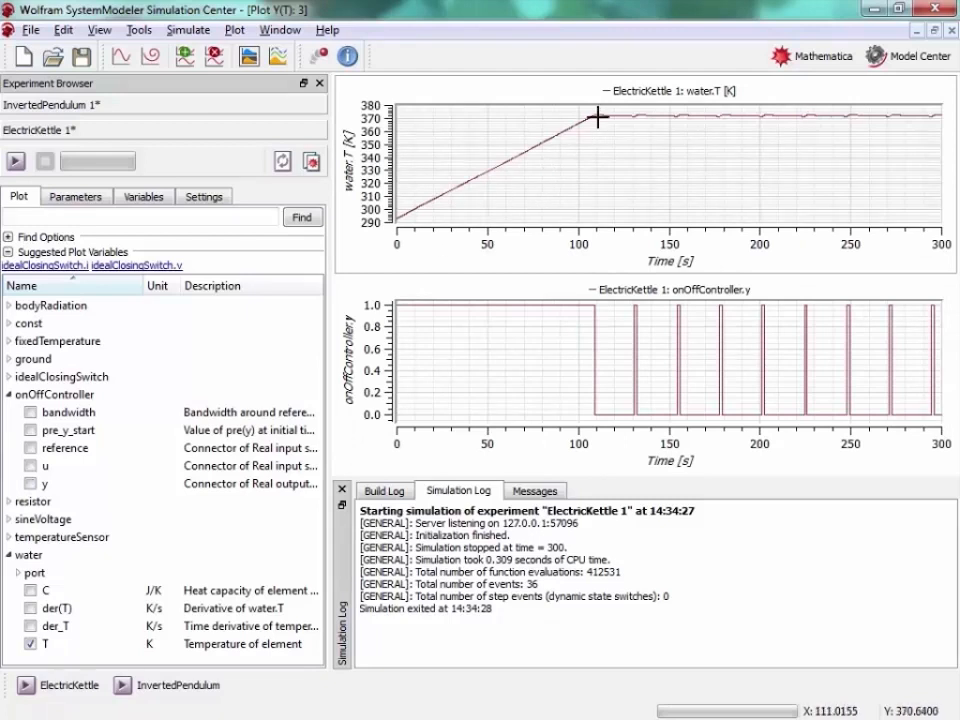
mouse_move(597, 118)
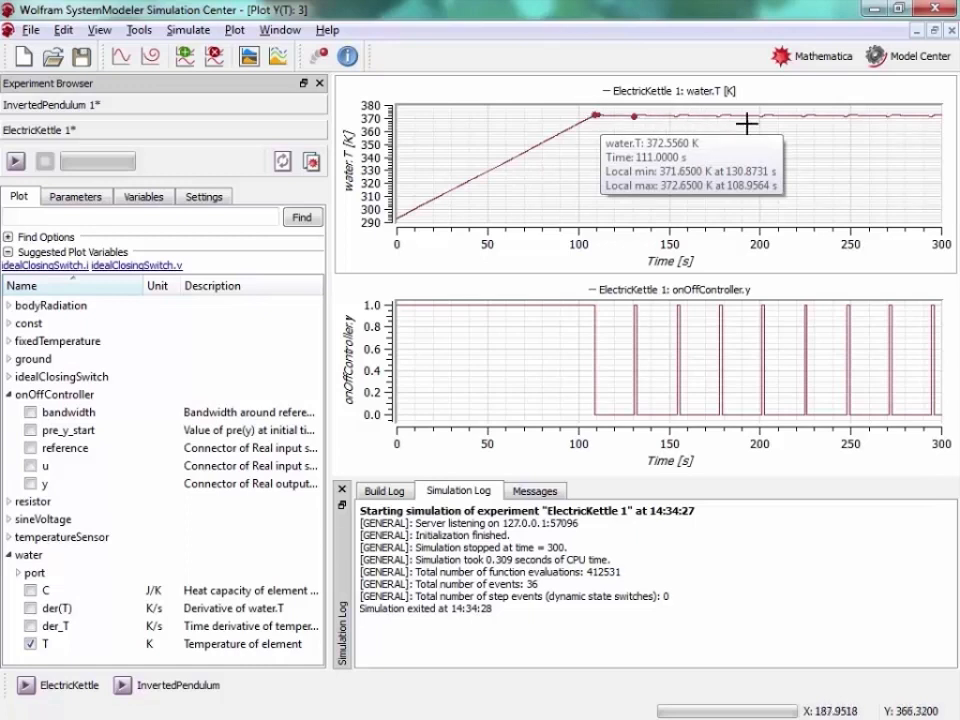
mouse_move(786, 143)
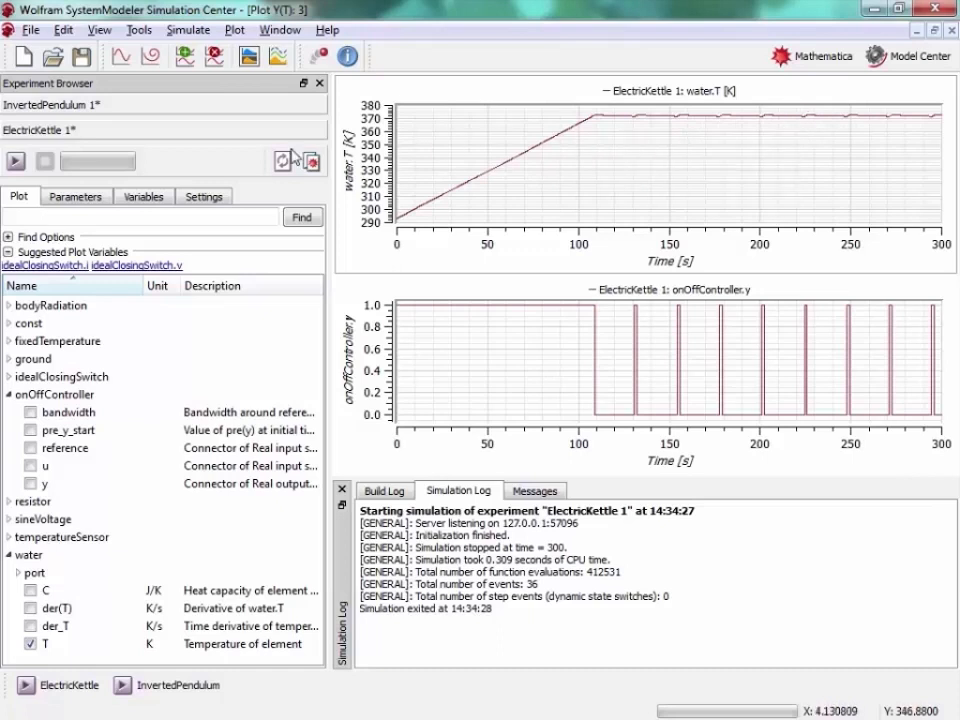
Duplicate the ElectricKettle 1 experiment under the name ElectricKettle 2
right_click(118, 136)
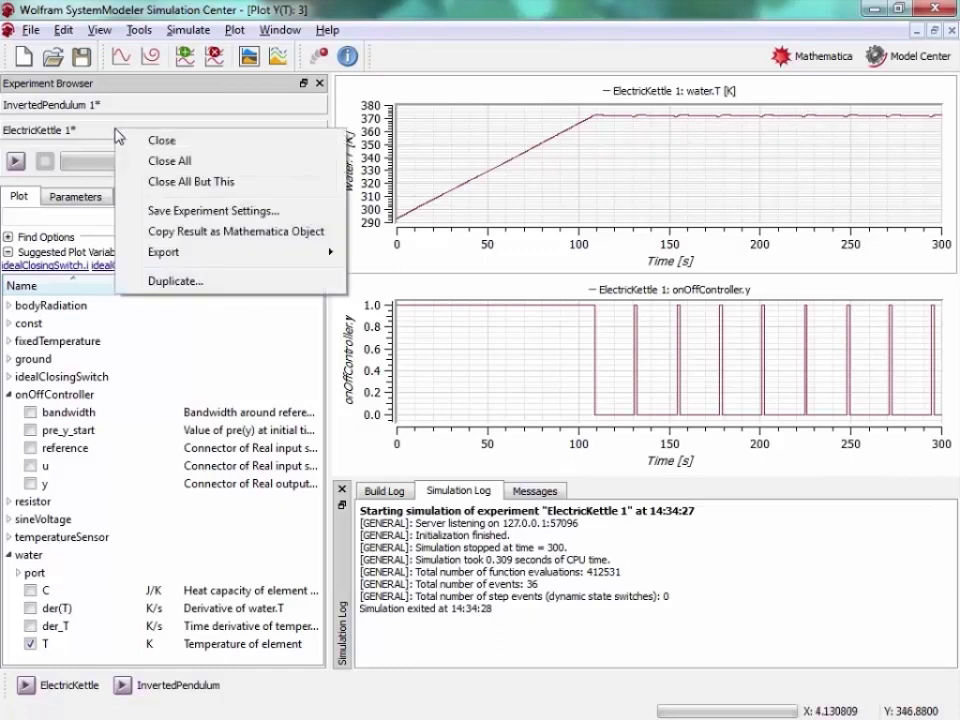
left_click(199, 281)
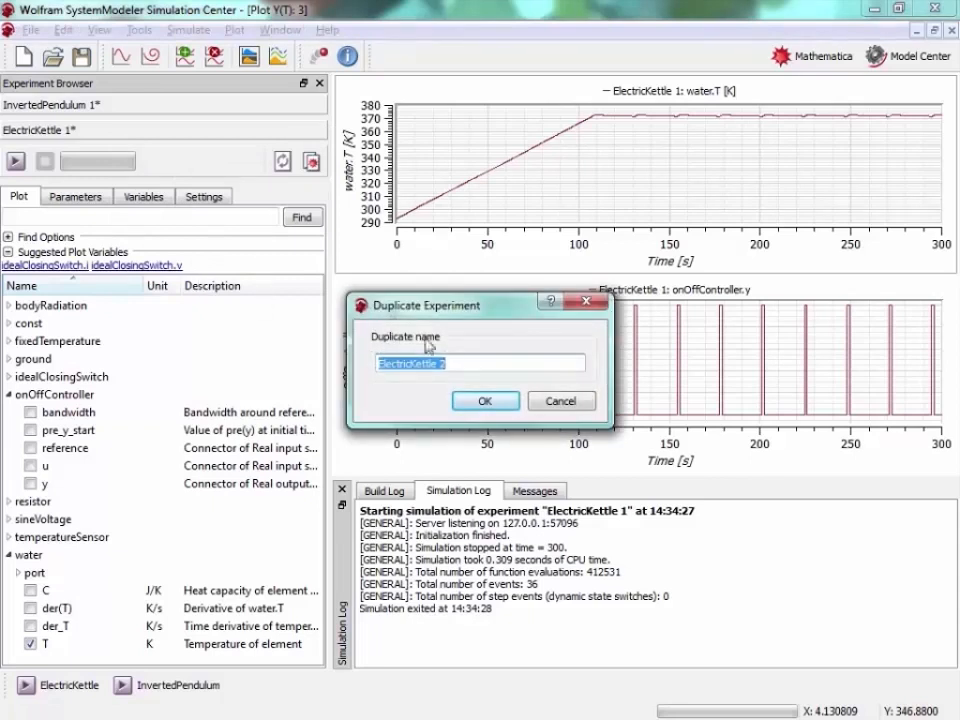
left_click(485, 401)
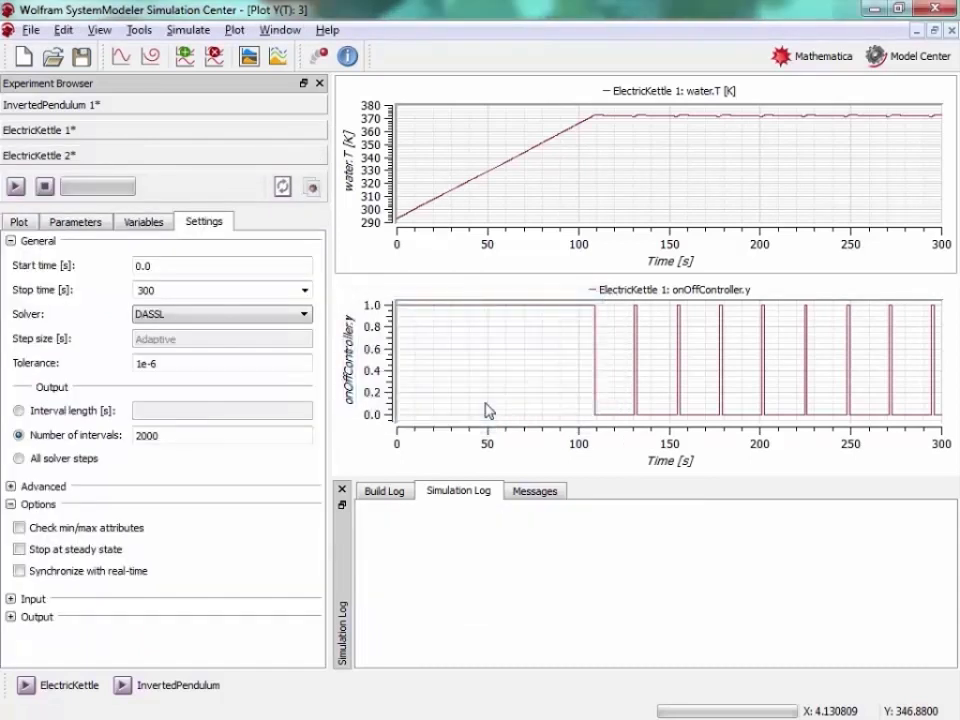
Reset the water's heat capacity C in ElectricKettle 2 to its default of 4180 J/K and simulate that experiment
left_click(70, 227)
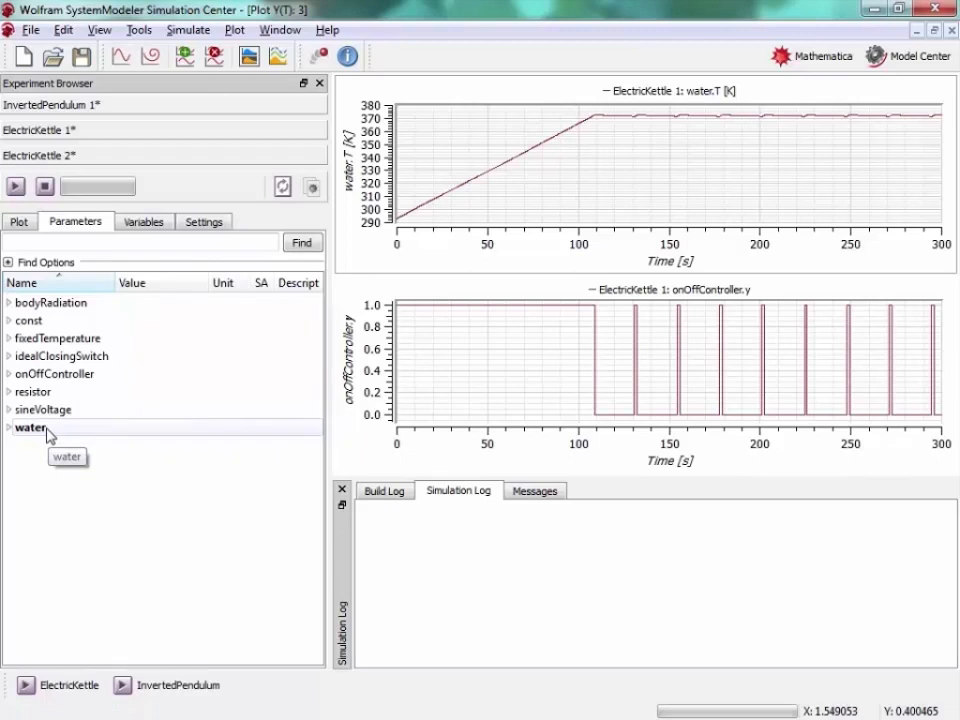
left_click(10, 428)
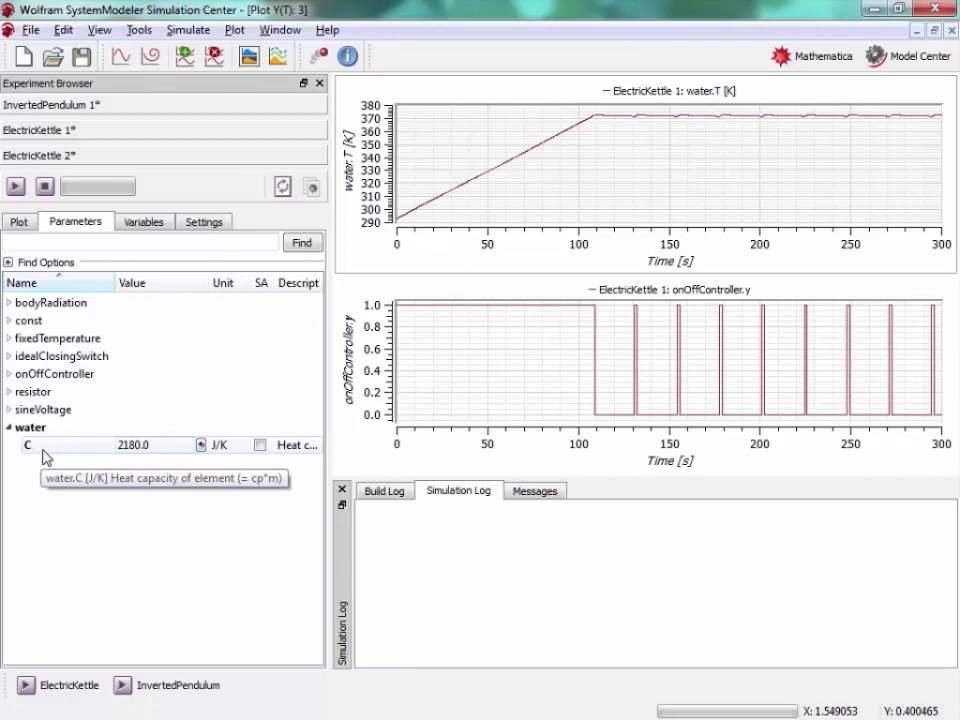
left_click(201, 446)
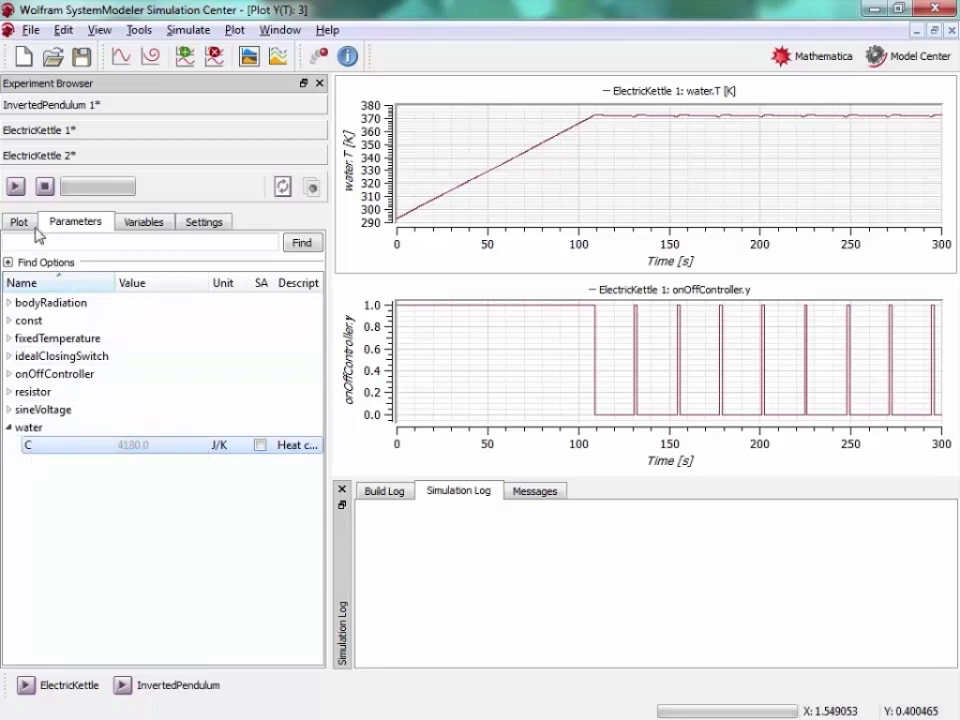
left_click(15, 190)
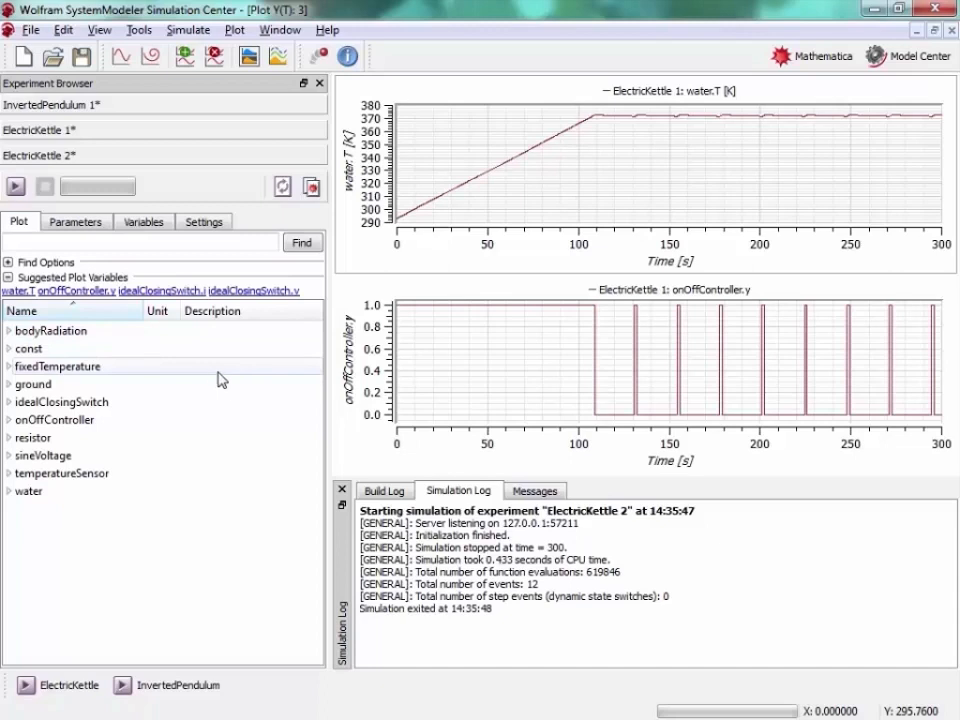
Add ElectricKettle 2's water.T to the upper subplot and its onOffController.y to the lower one for comparison
left_click(18, 291)
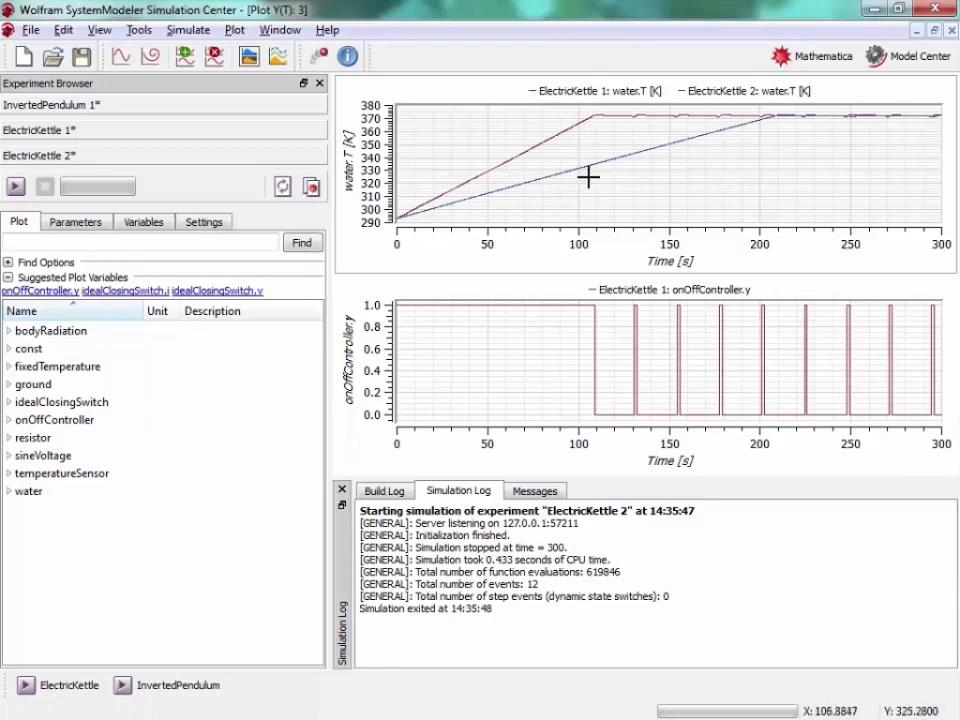
mouse_move(524, 151)
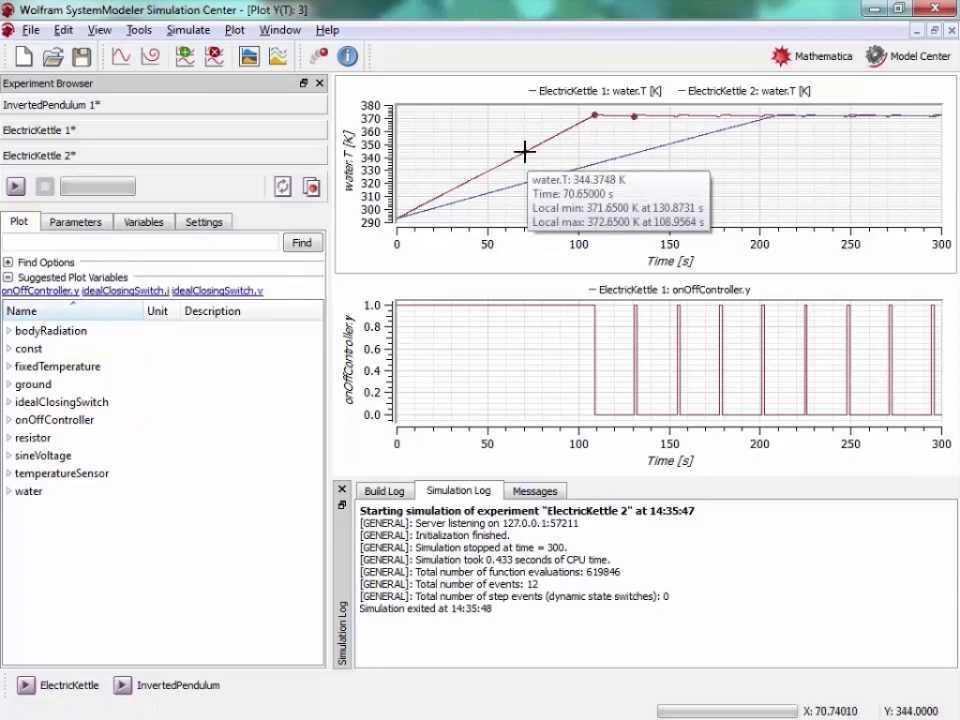
scroll(553, 356, "up", 5)
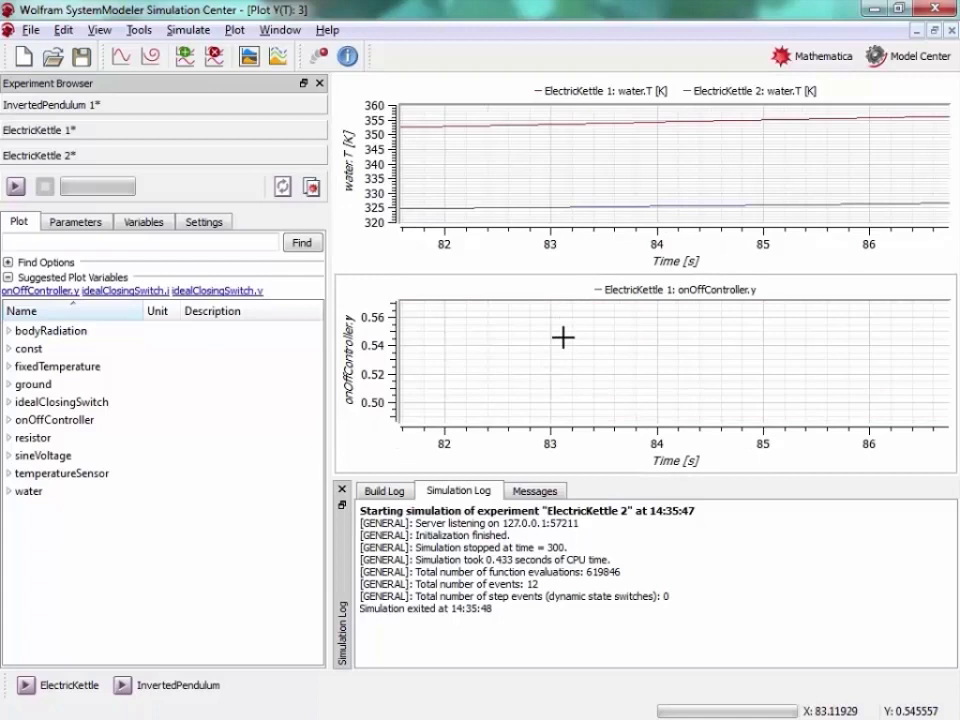
double_click(563, 337)
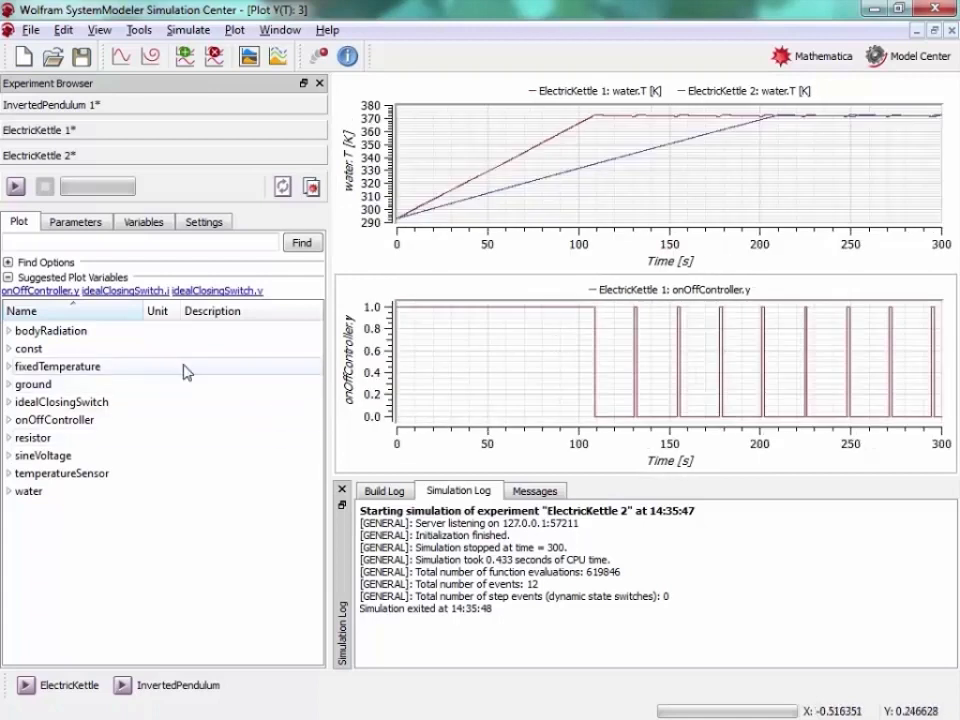
left_click(55, 291)
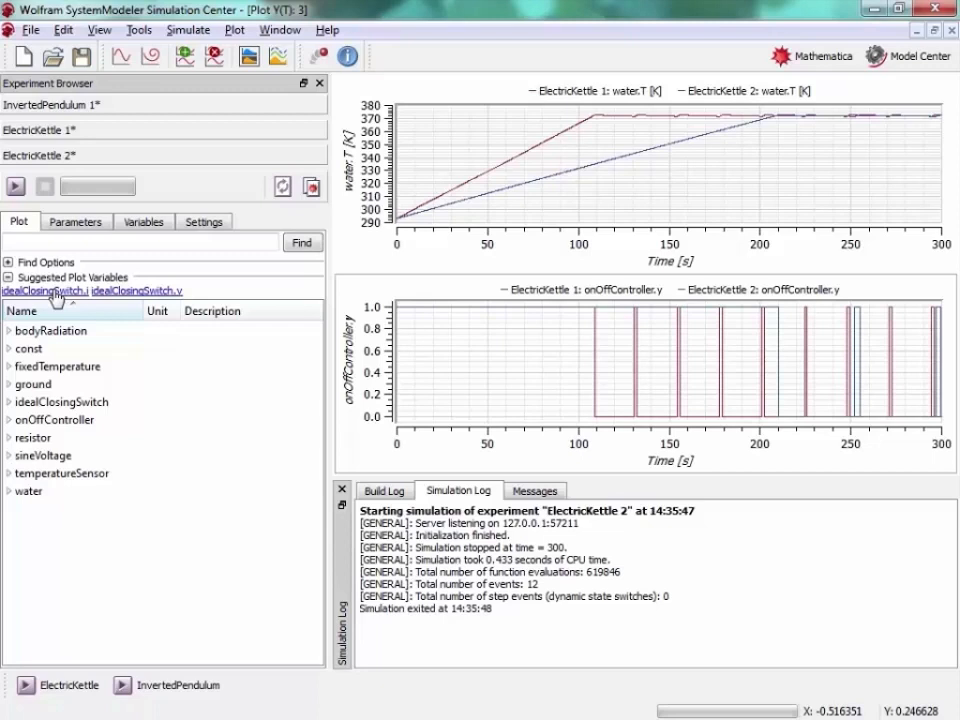
Open the SystemModeler Documentation Center
left_click(330, 30)
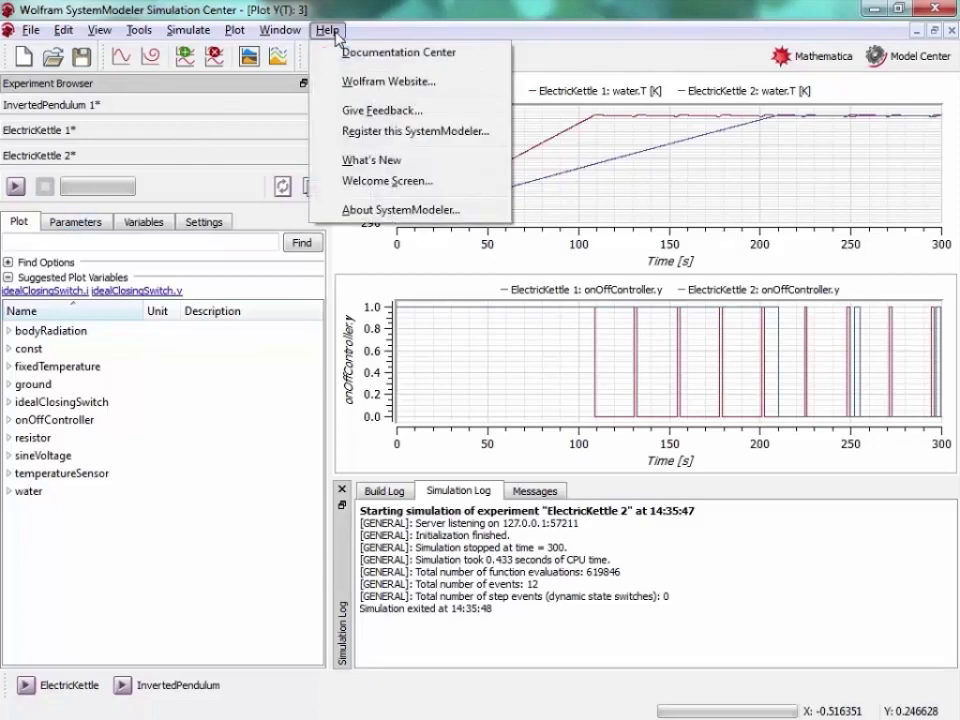
left_click(356, 51)
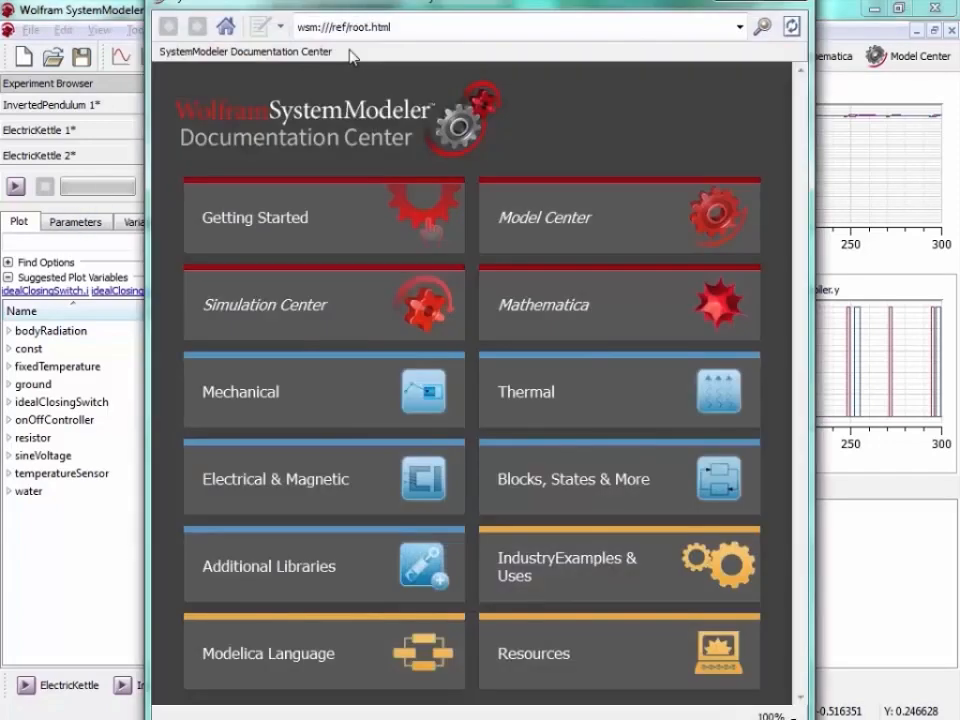
Browse the Documentation Center's Getting Started videos and tutorials and its Industry Examples & Uses topics
left_click_drag(409, 5, 409, 27)
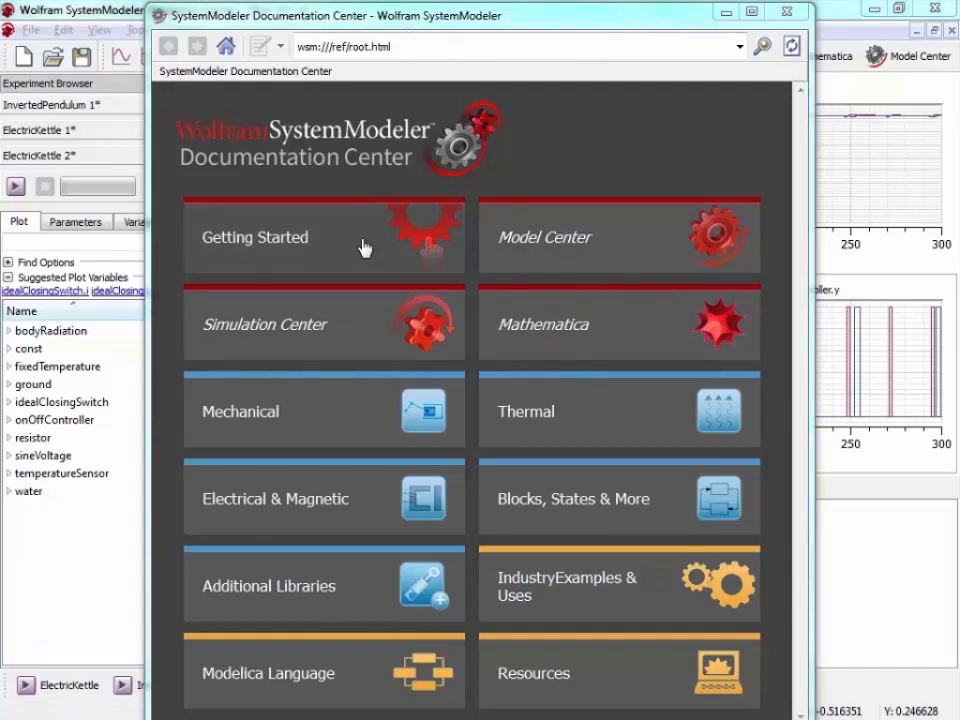
left_click(266, 250)
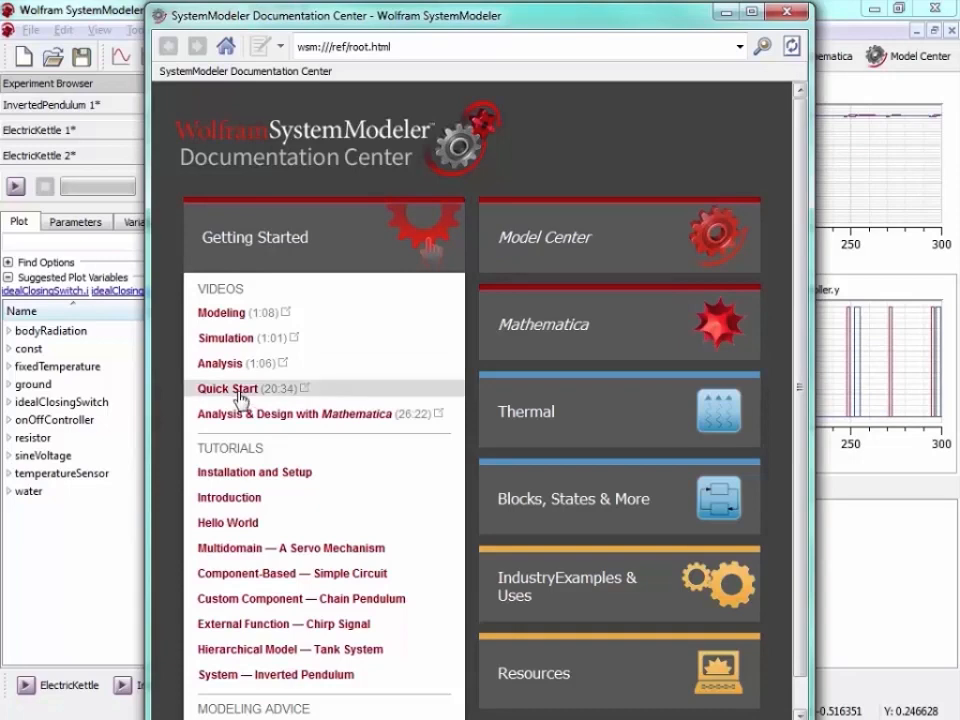
scroll(260, 420, "down", 1)
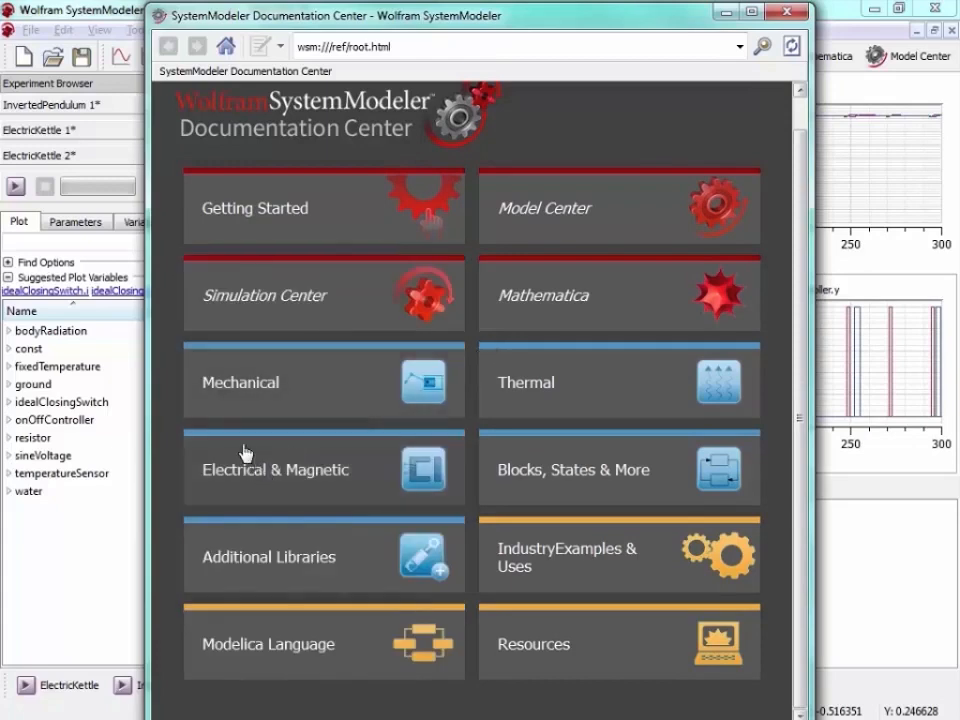
mouse_move(258, 395)
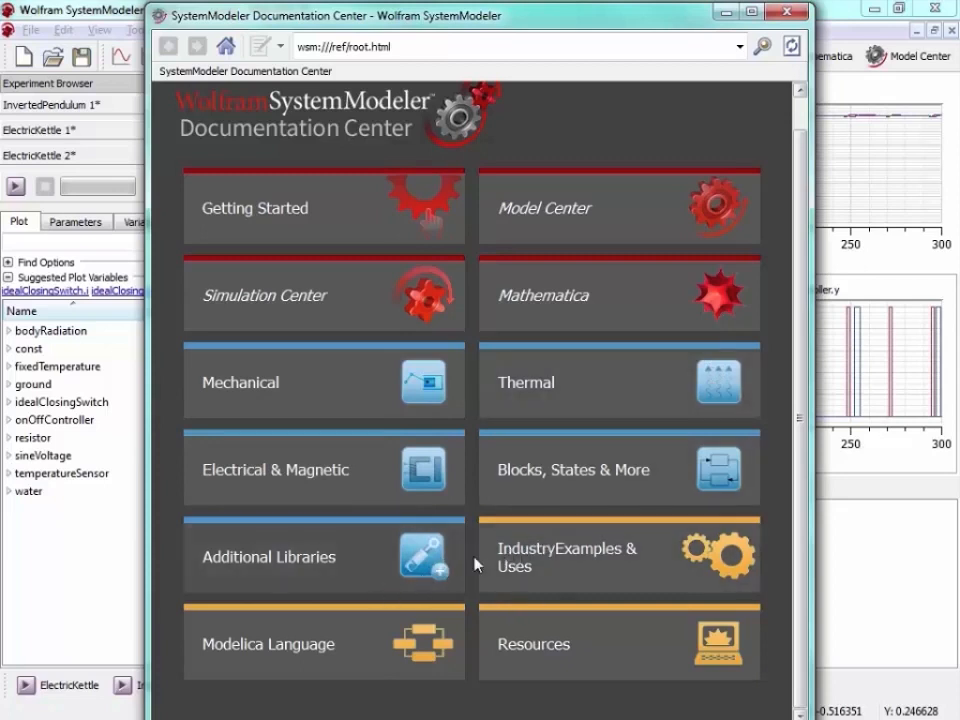
mouse_move(530, 560)
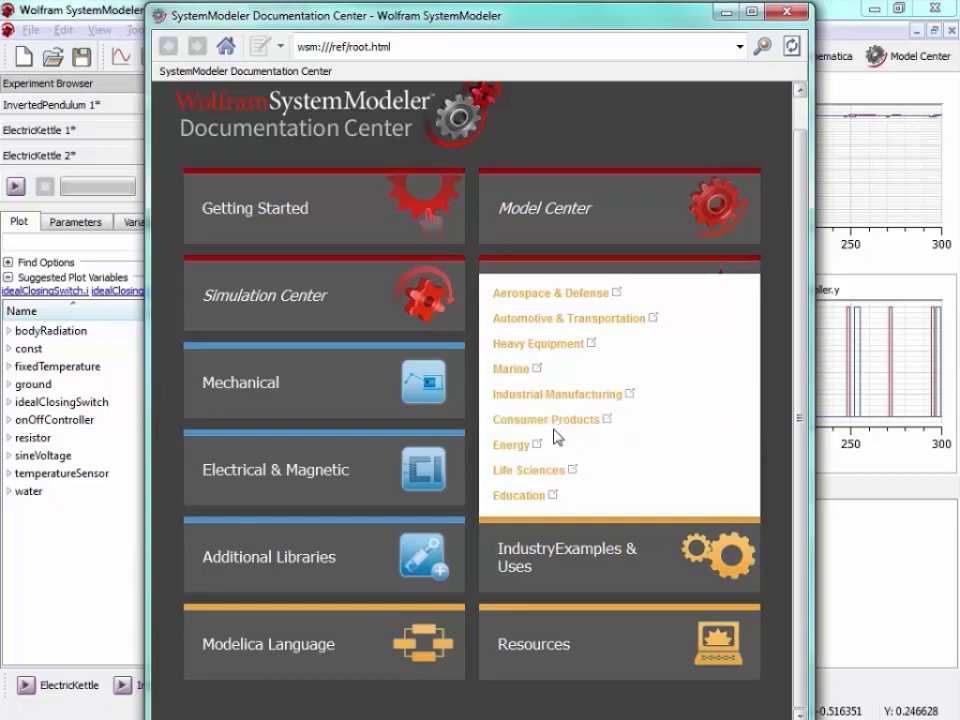
Open the Modelica by Example book from the Modelica Language topics and look through its contents as far as the Components chapter
mouse_move(256, 652)
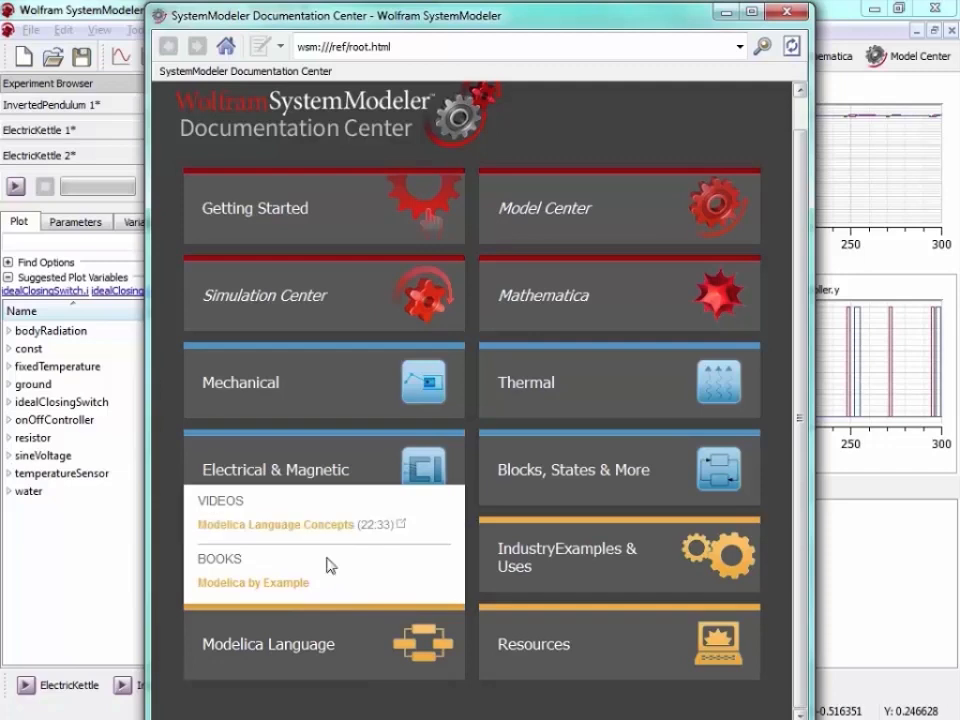
left_click(283, 584)
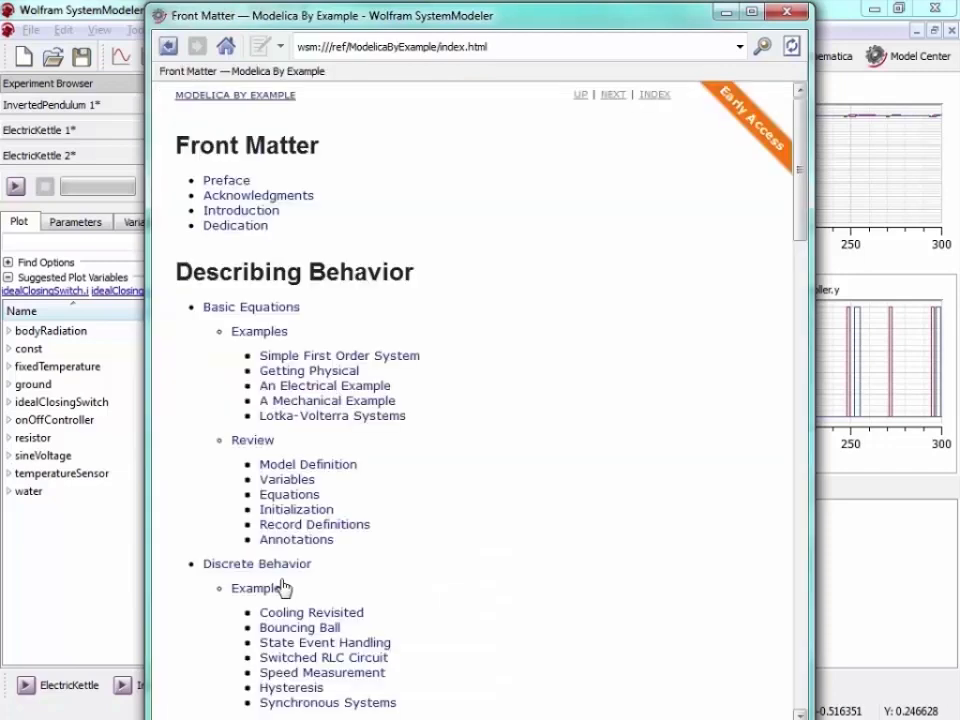
scroll(332, 553, "down", 8)
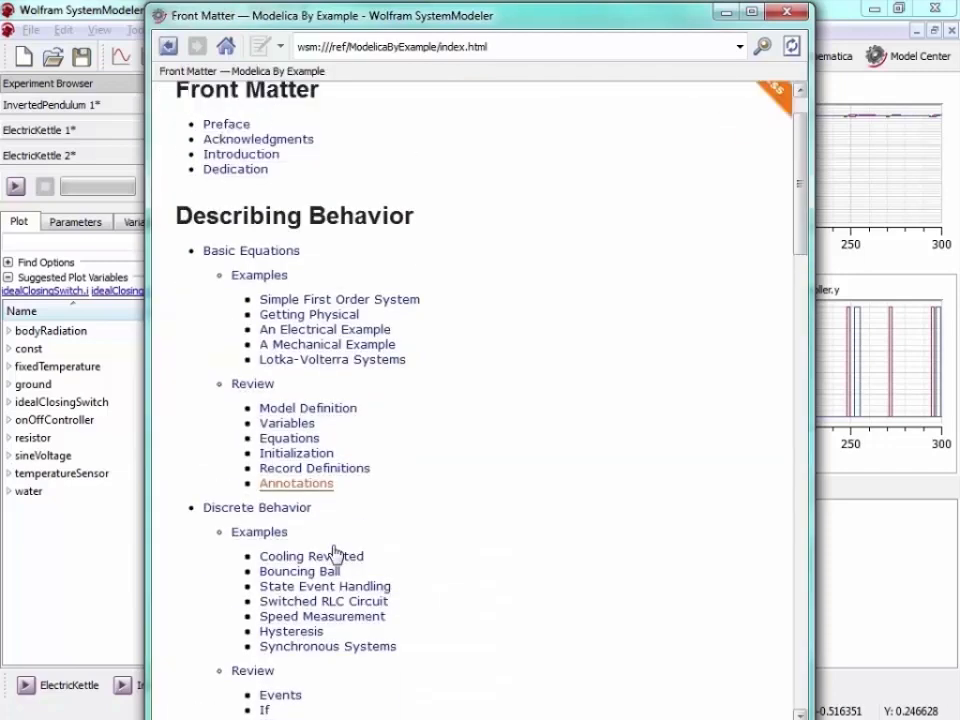
scroll(330, 553, "down", 10)
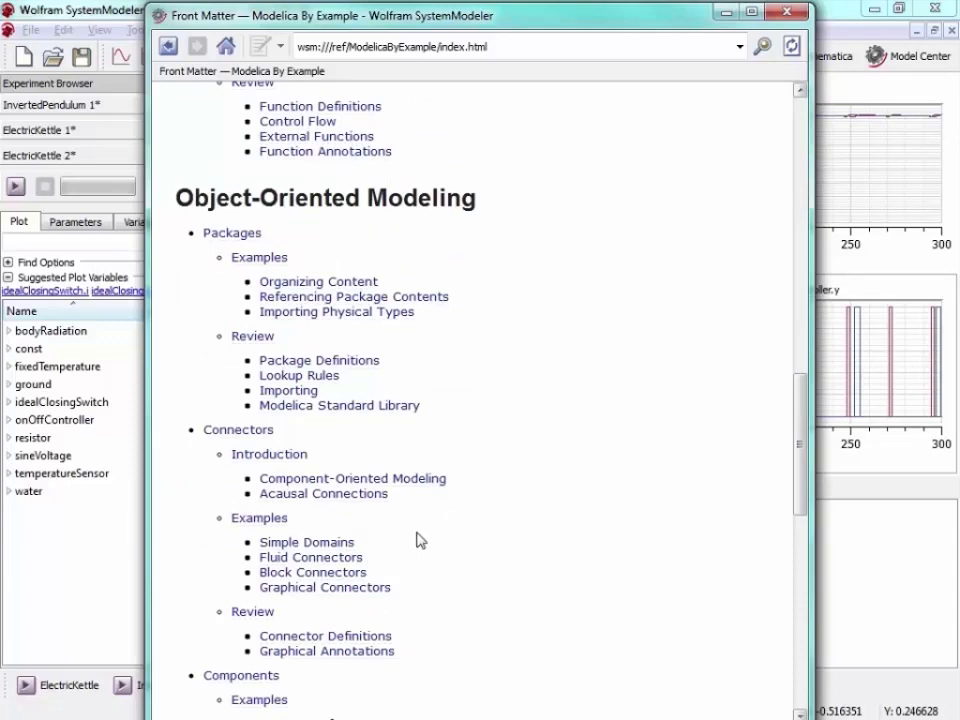
scroll(418, 540, "down", 2)
scroll(418, 536, "down", 1)
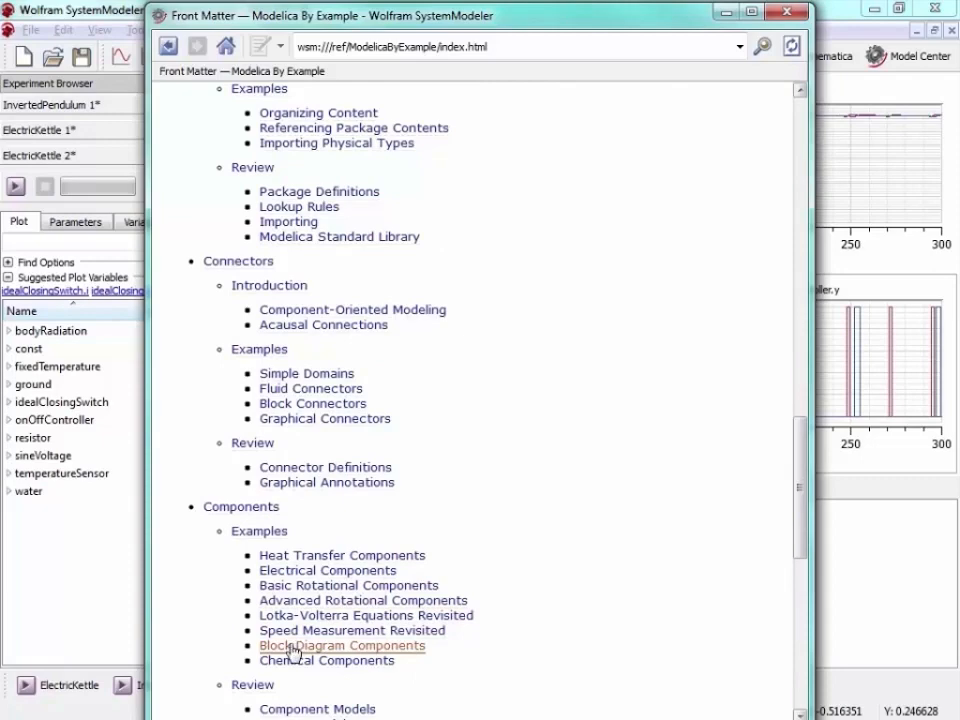
Open the Lotka-Volterra Equations Revisited section and read through its connector and RegionalPopulation model descriptions
left_click(314, 617)
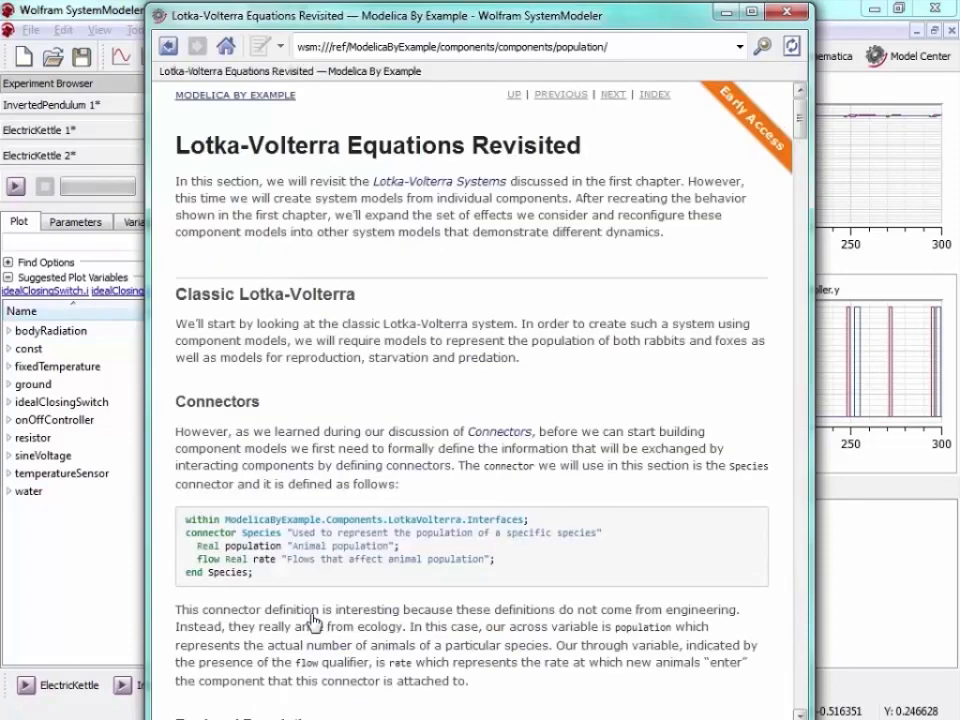
scroll(314, 620, "down", 5)
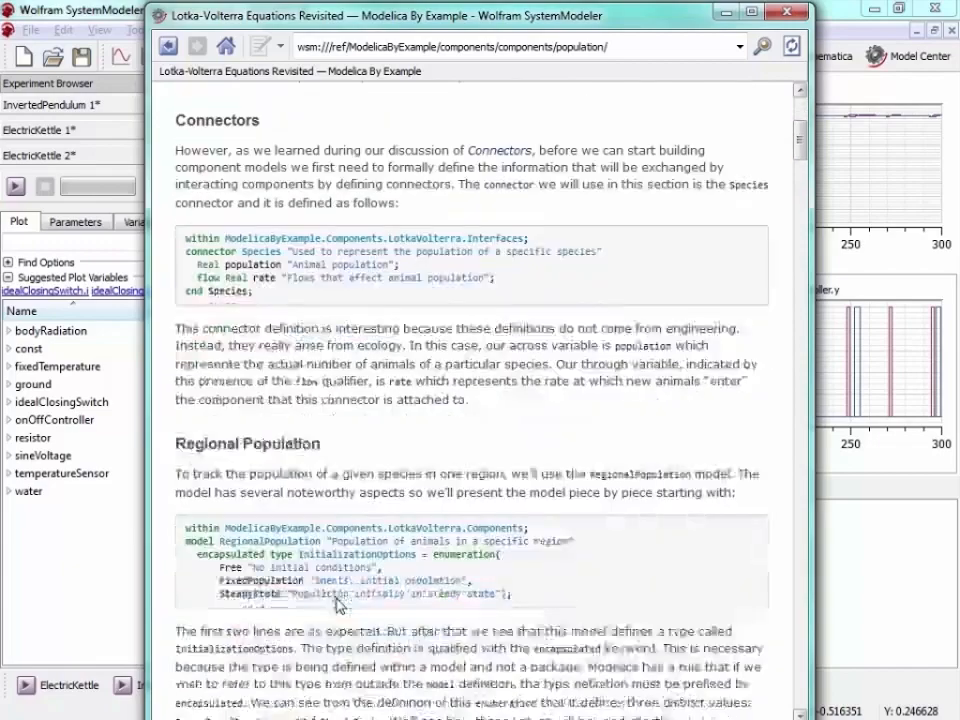
scroll(338, 604, "down", 1)
scroll(338, 604, "down", 6)
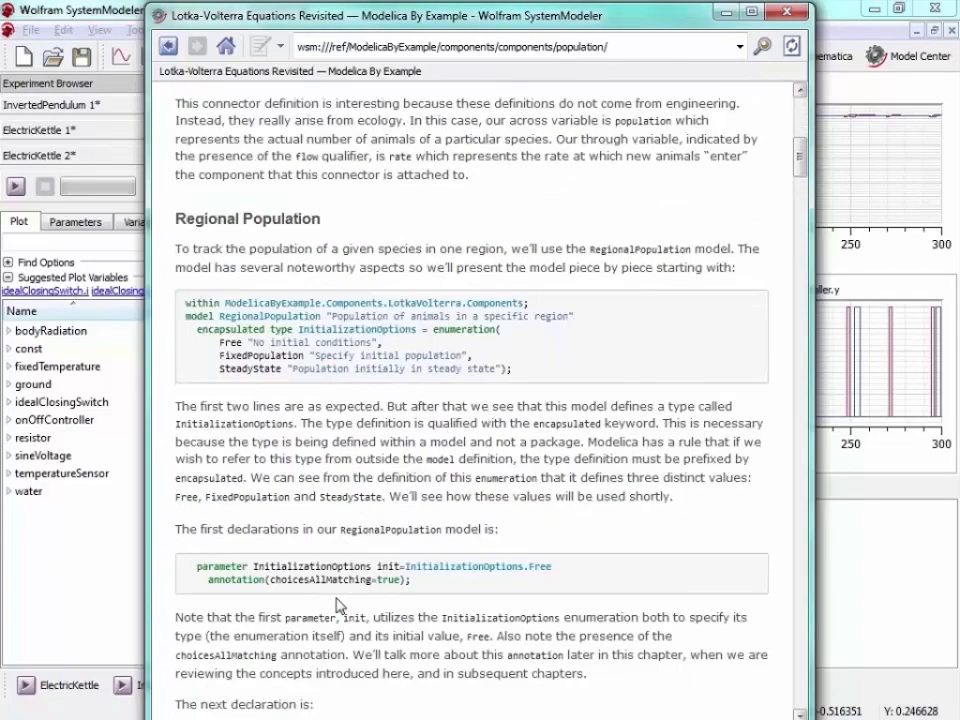
scroll(338, 604, "down", 1)
scroll(338, 604, "down", 9)
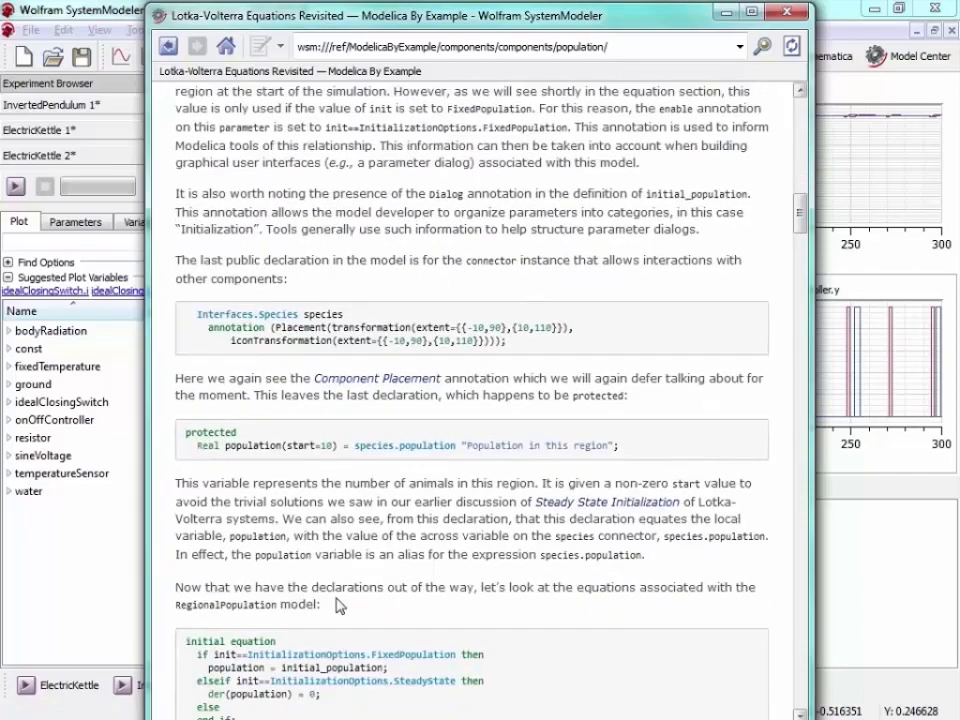